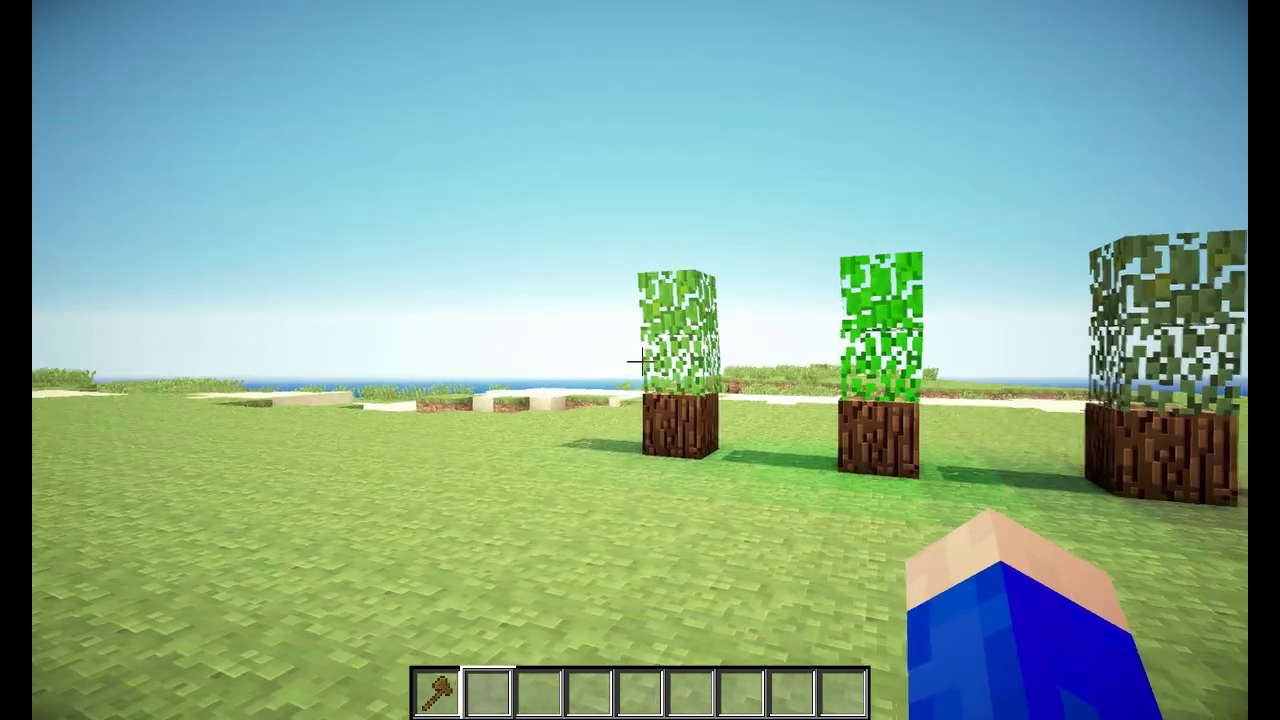
# Step: Walk along the row of four leaf-topped logs to compare their leaf colours and the surrounding grass
pyautogui.press('w')
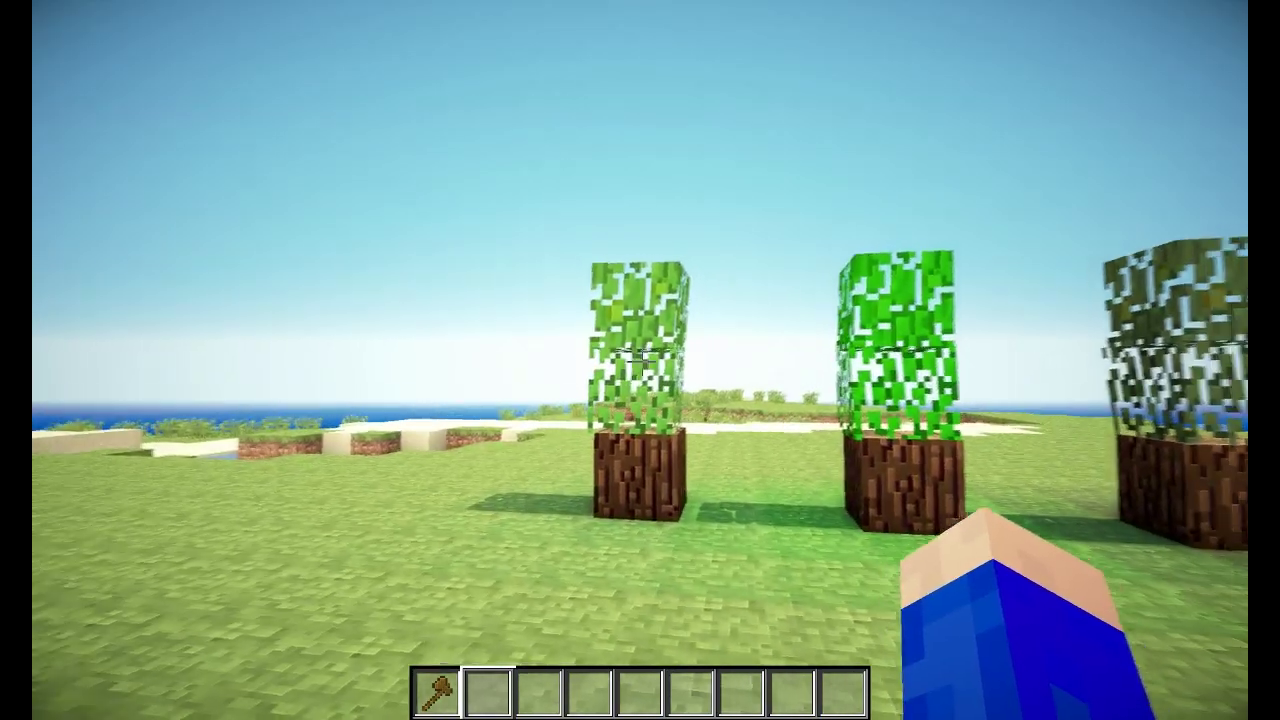
pyautogui.press('w')
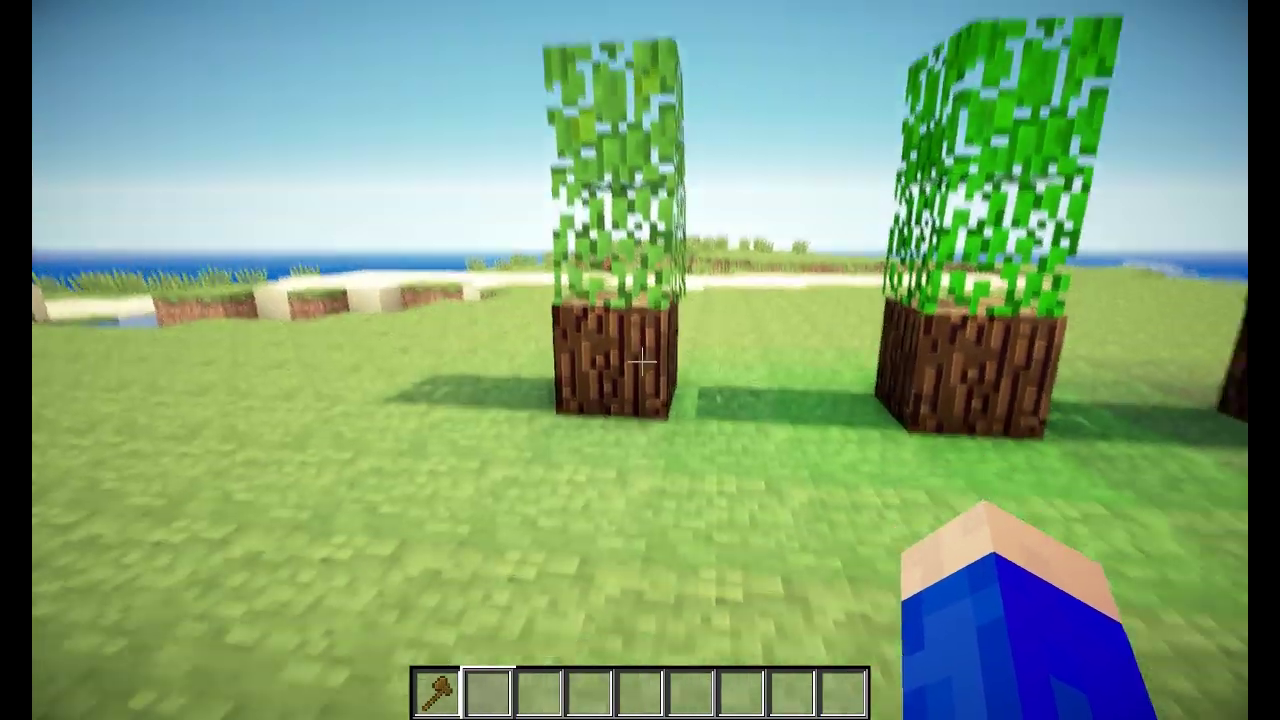
pyautogui.press('s')
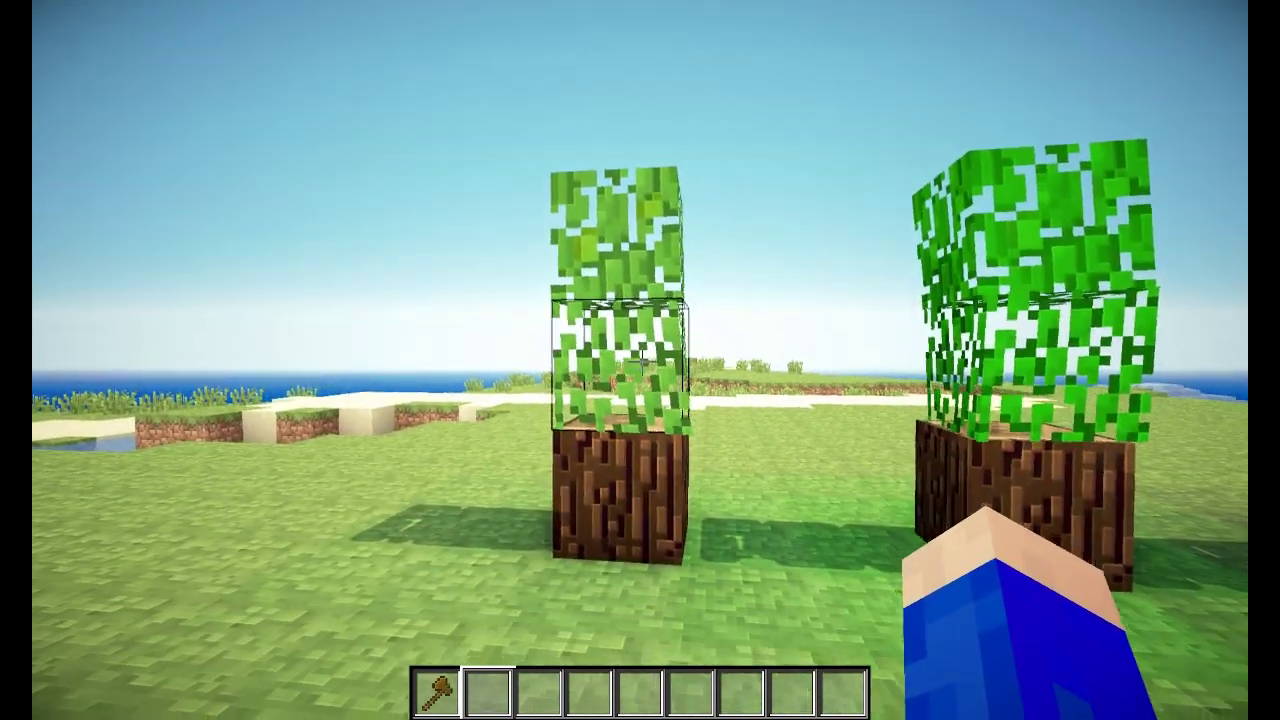
pyautogui.press('d')
pyautogui.press('d')
pyautogui.press('s')
pyautogui.press('d')
pyautogui.press('d')
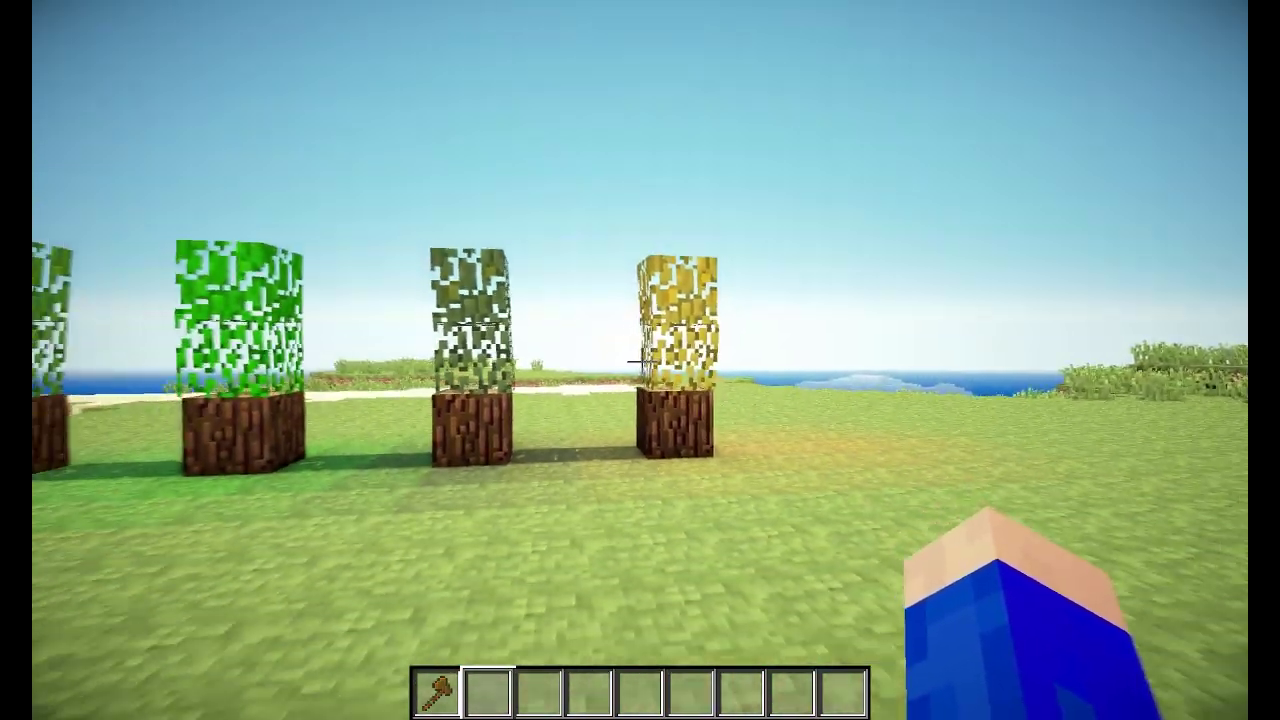
pyautogui.press('w')
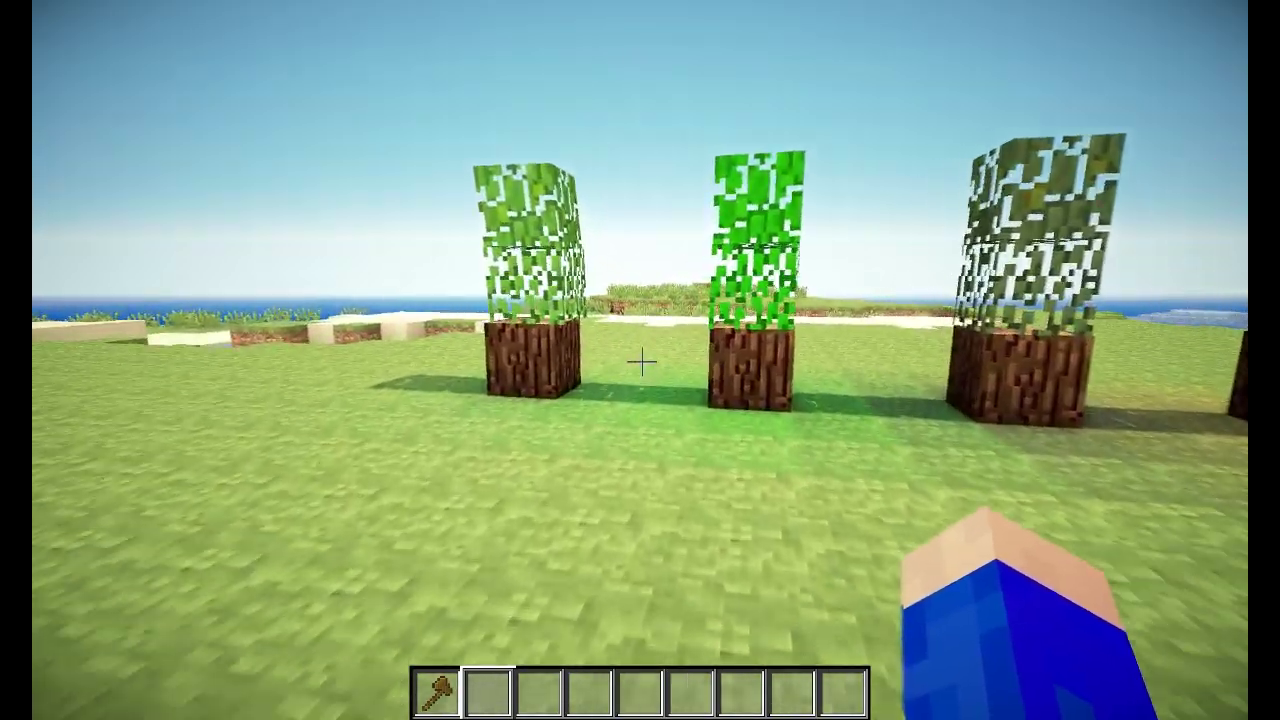
# Step: Read the biome at each of the four trees using the debug overlay, and hide the overlay when finished
pyautogui.press('F3')
pyautogui.press('w')
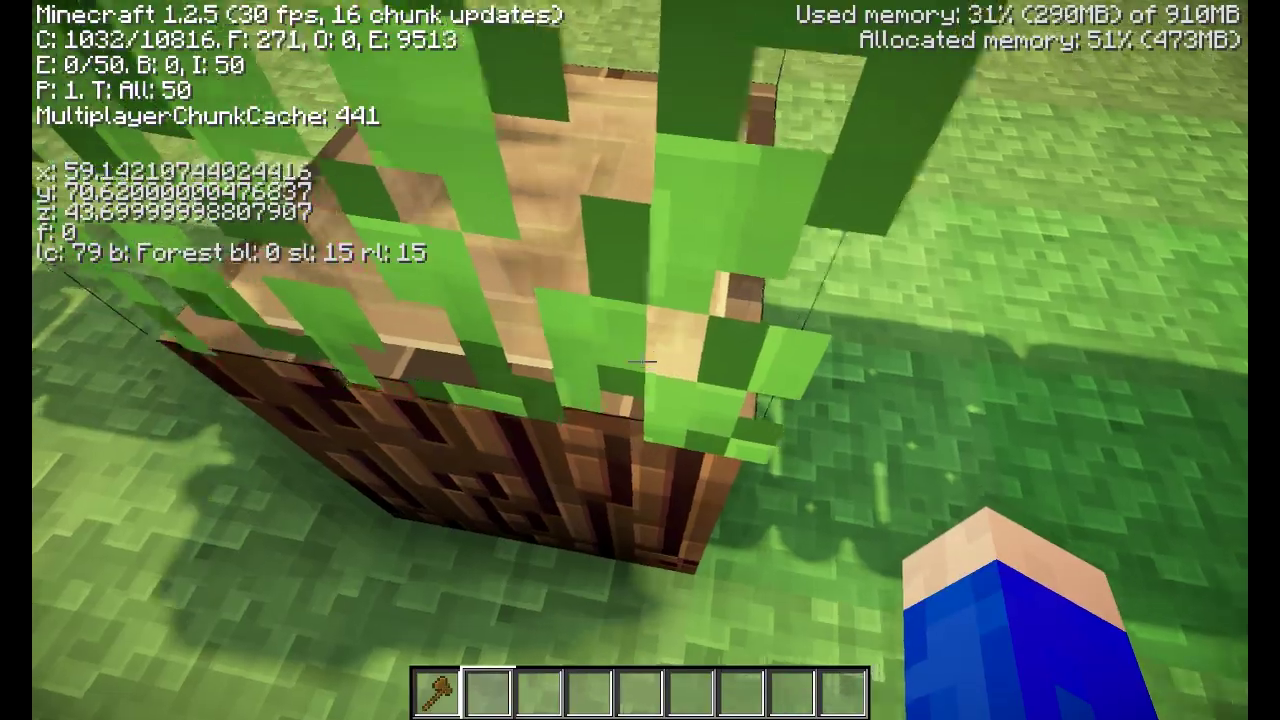
pyautogui.press('d')
pyautogui.press('w')
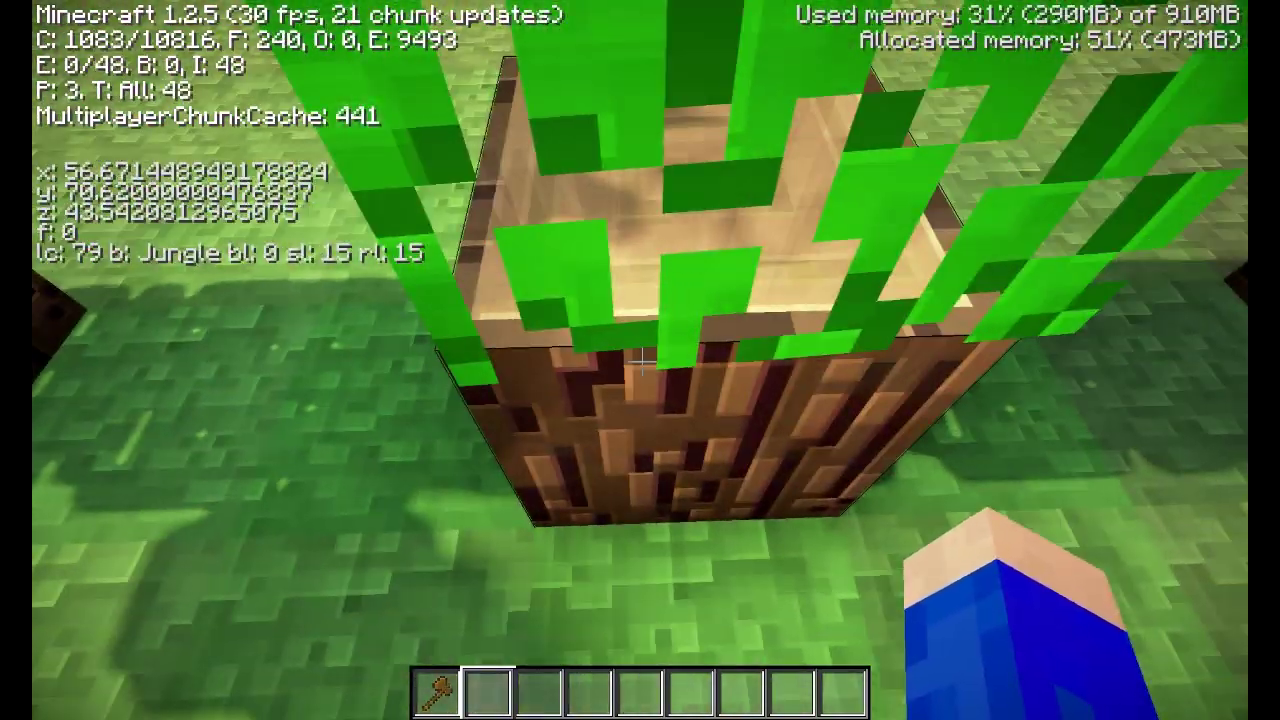
pyautogui.press('d')
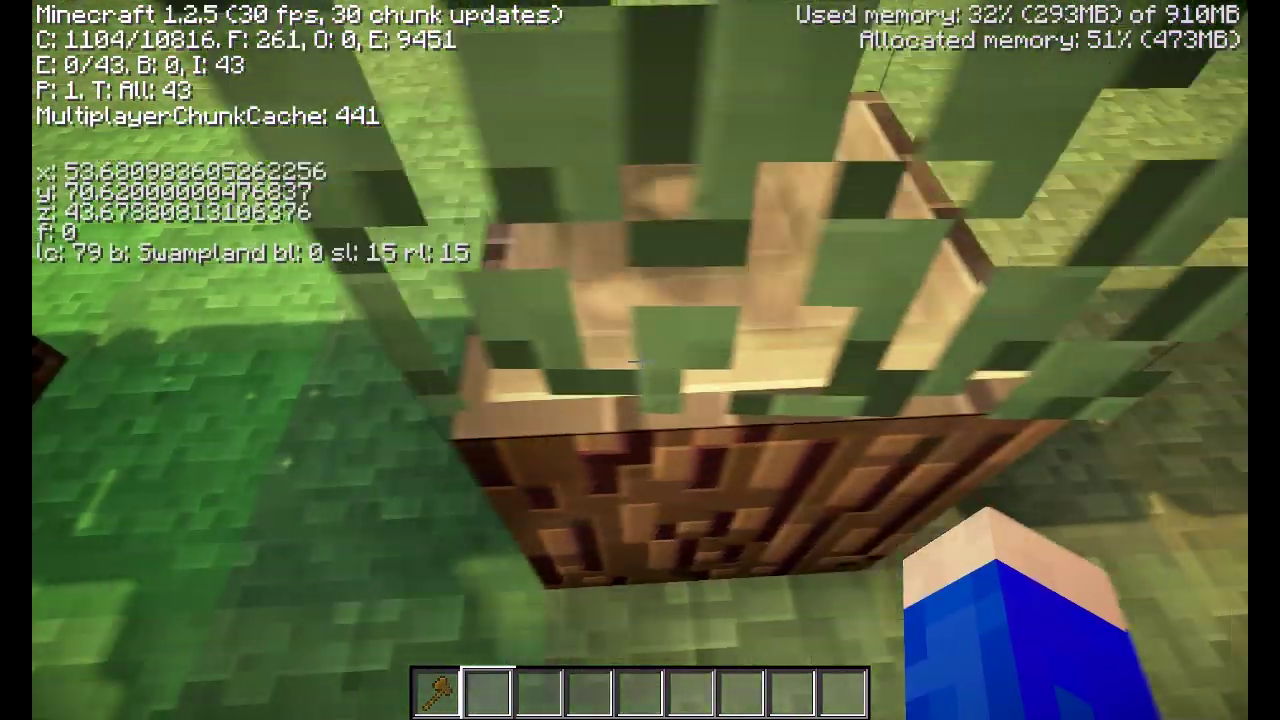
pyautogui.press('s')
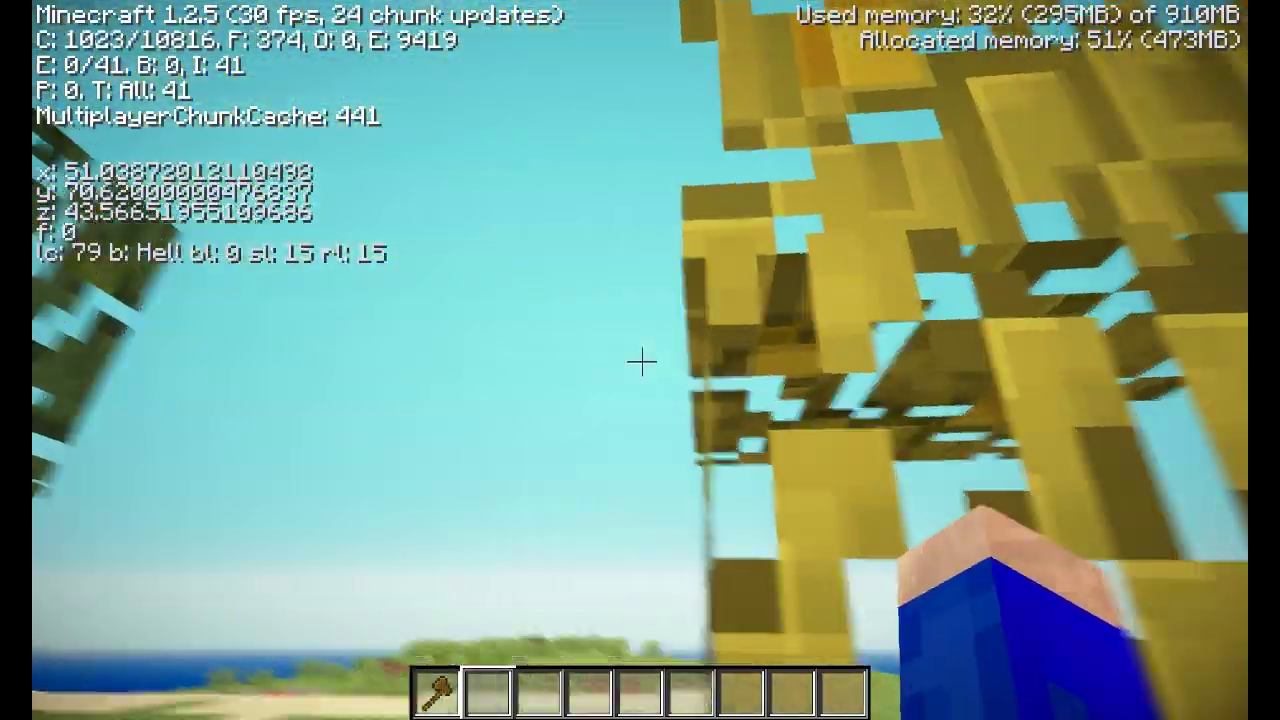
pyautogui.press('w')
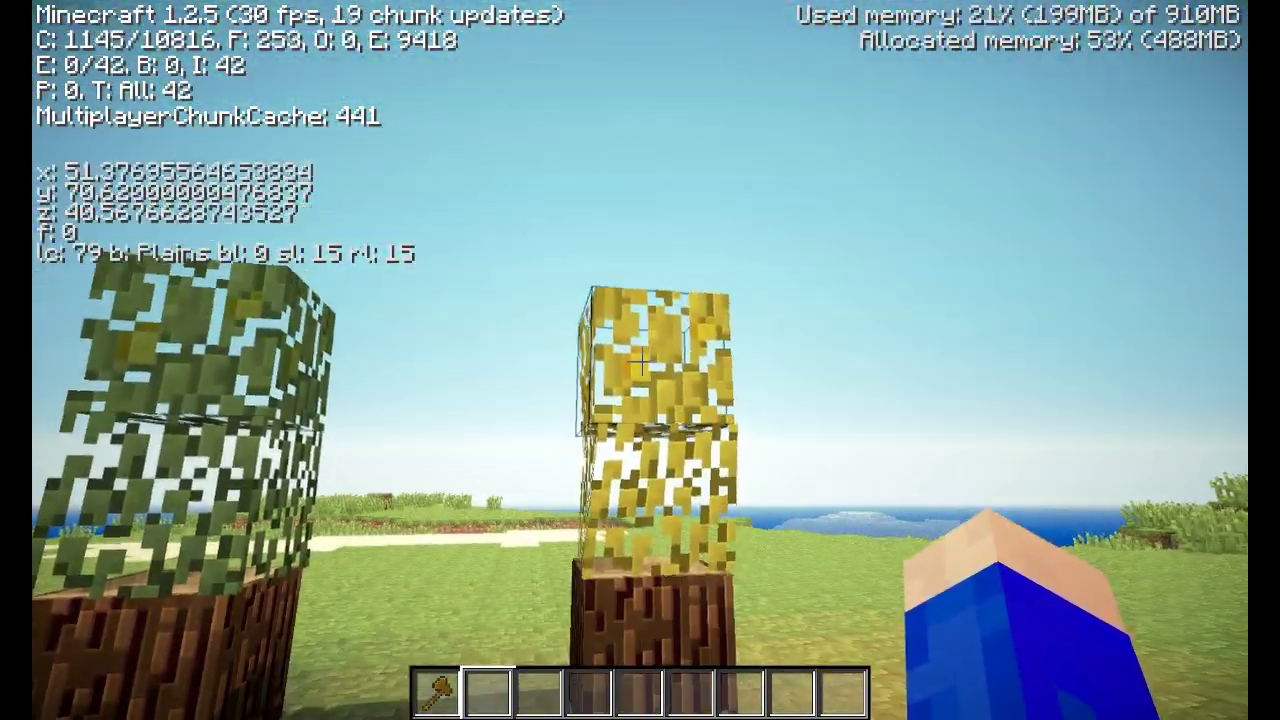
pyautogui.press('s')
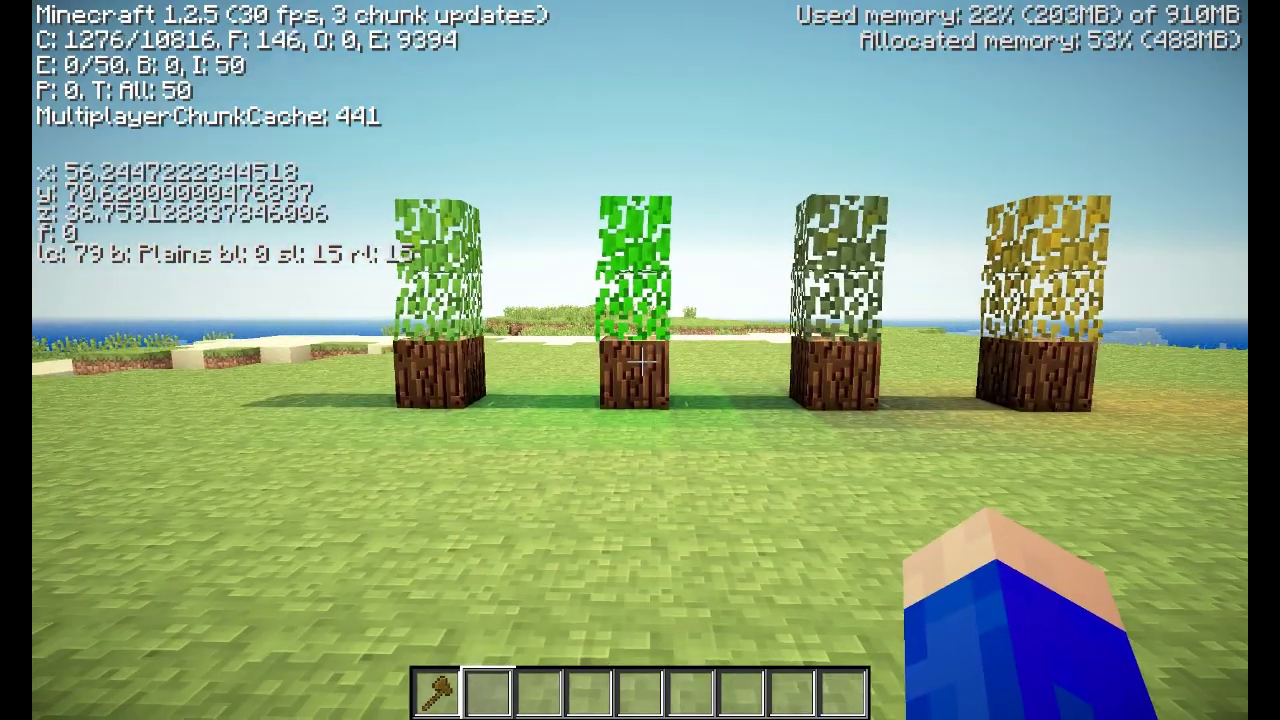
pyautogui.press('F3')
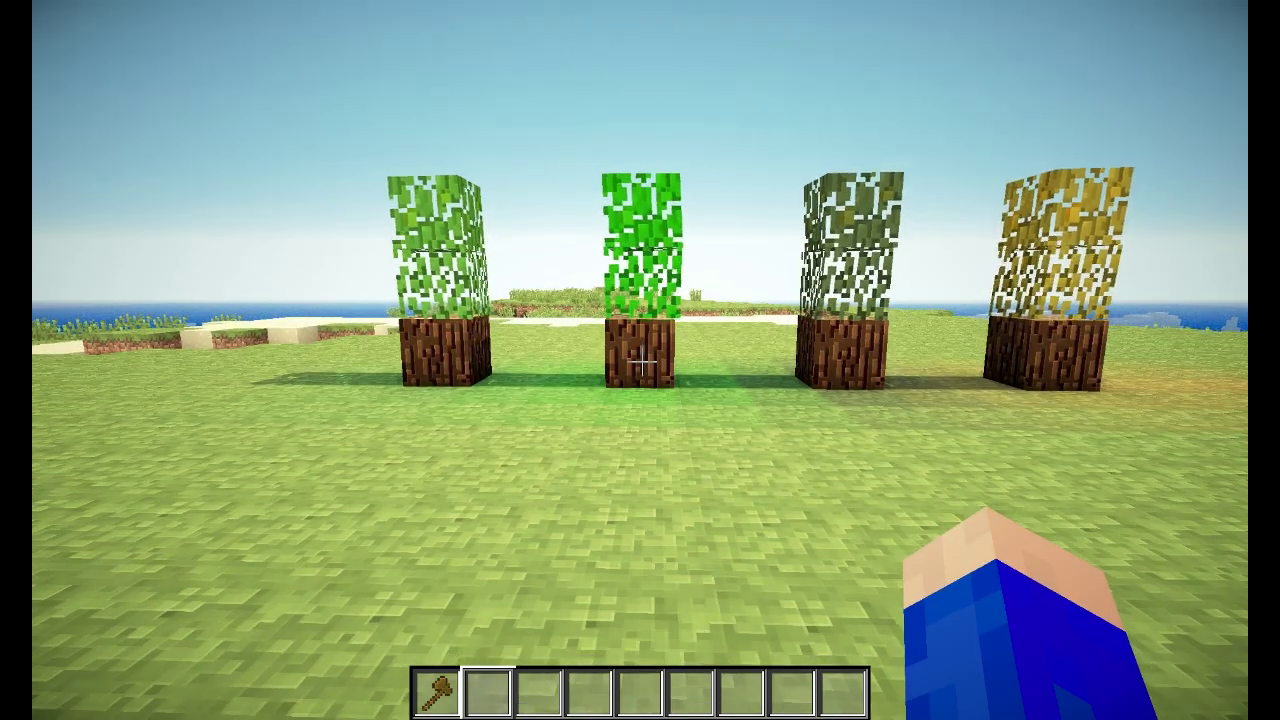
# Step: Examine the leaf colours and tinted grass around the bright green and dark green trees from near and far
pyautogui.press('w')
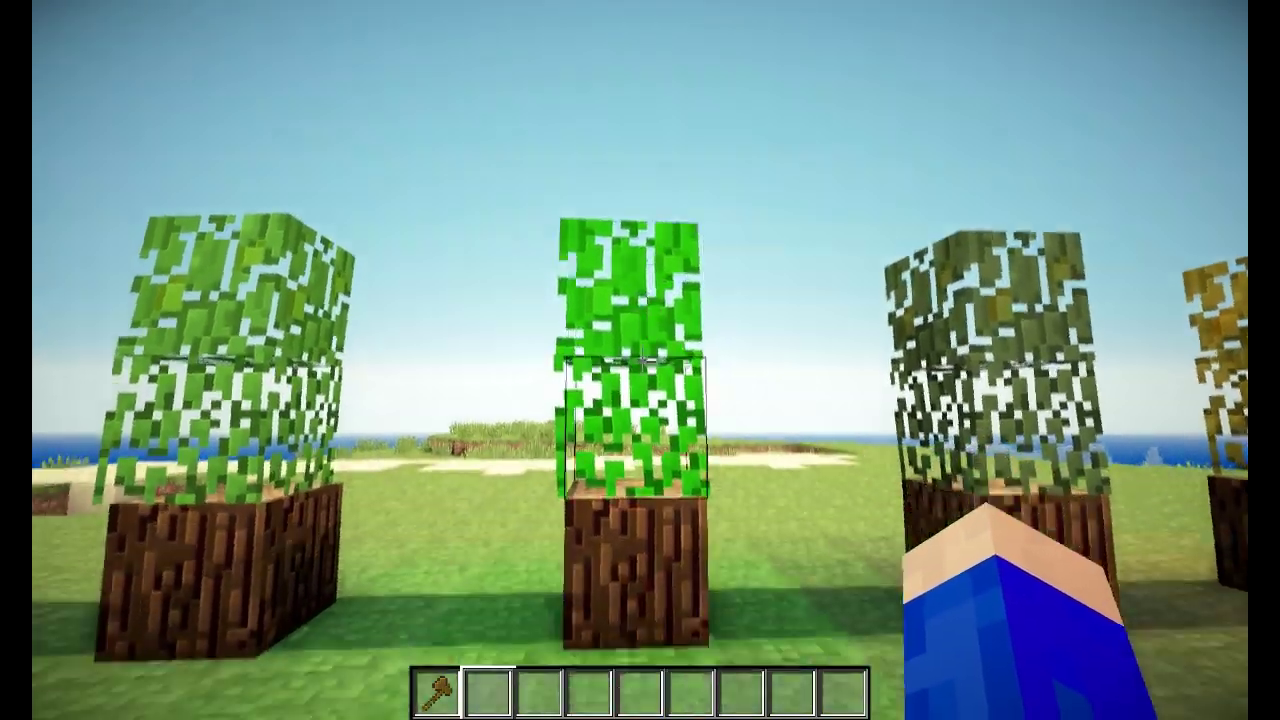
pyautogui.press('s')
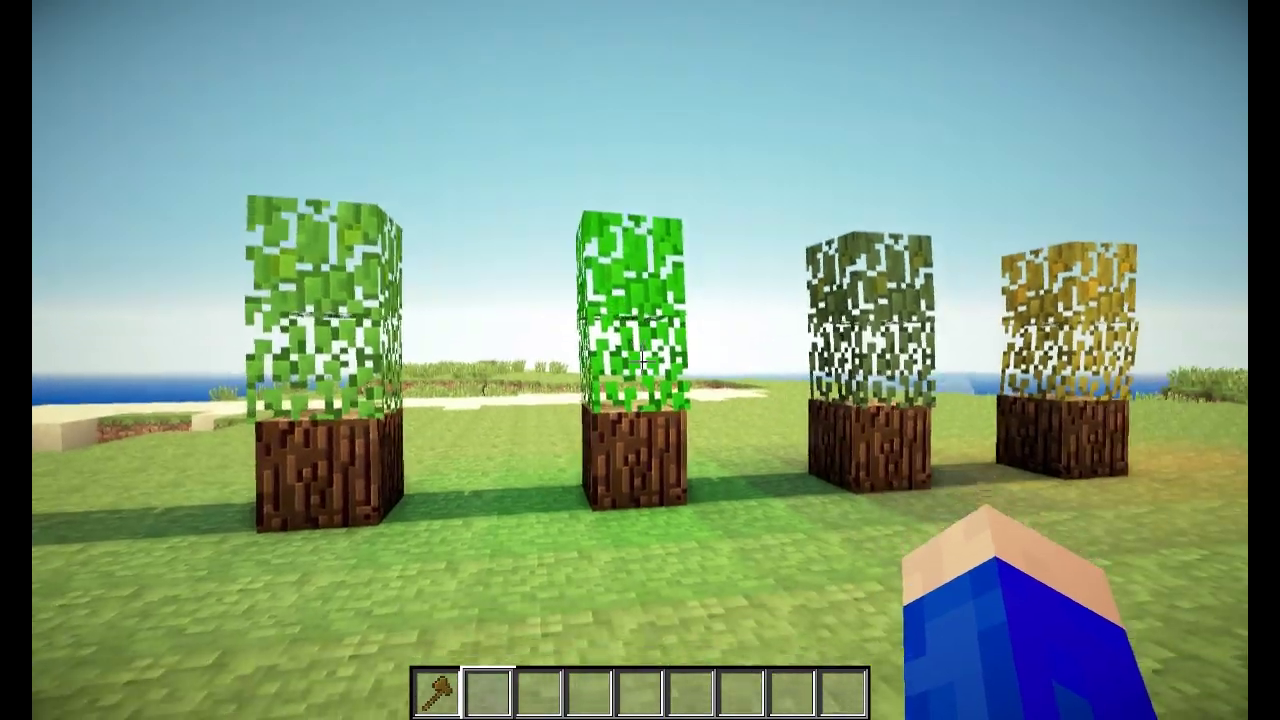
pyautogui.press('w')
pyautogui.press('s')
pyautogui.press('a')
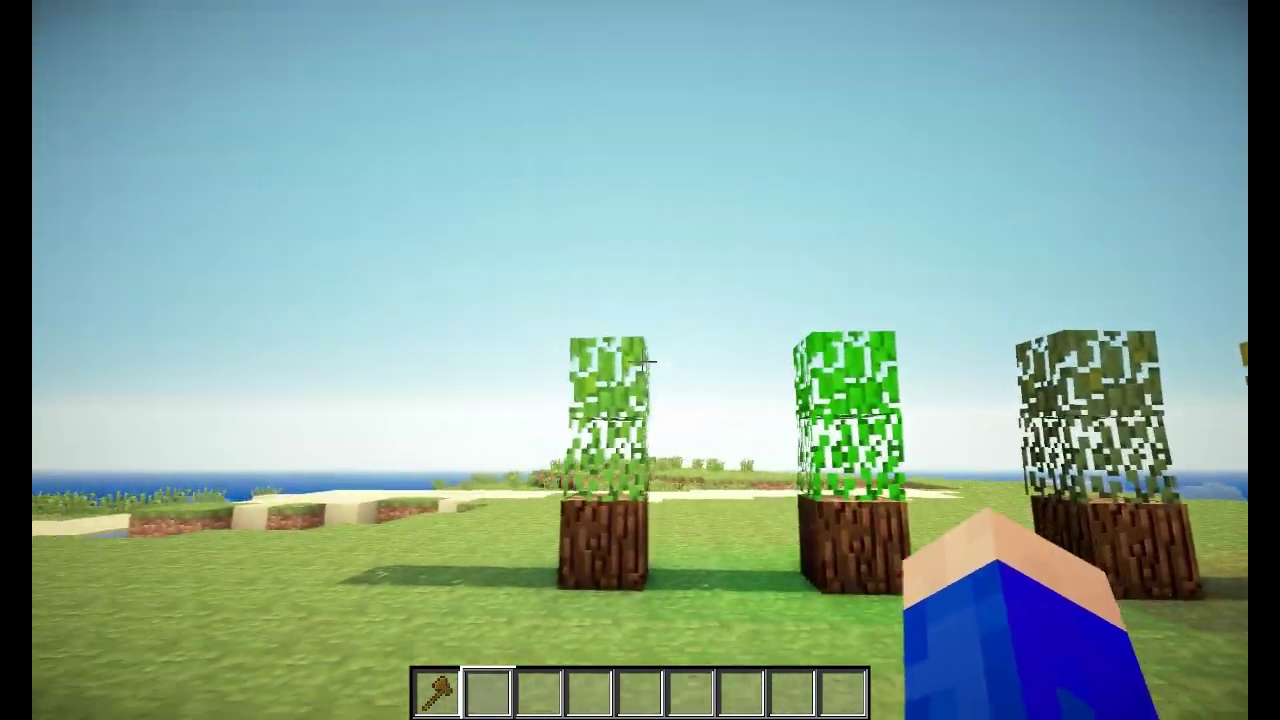
pyautogui.press('w')
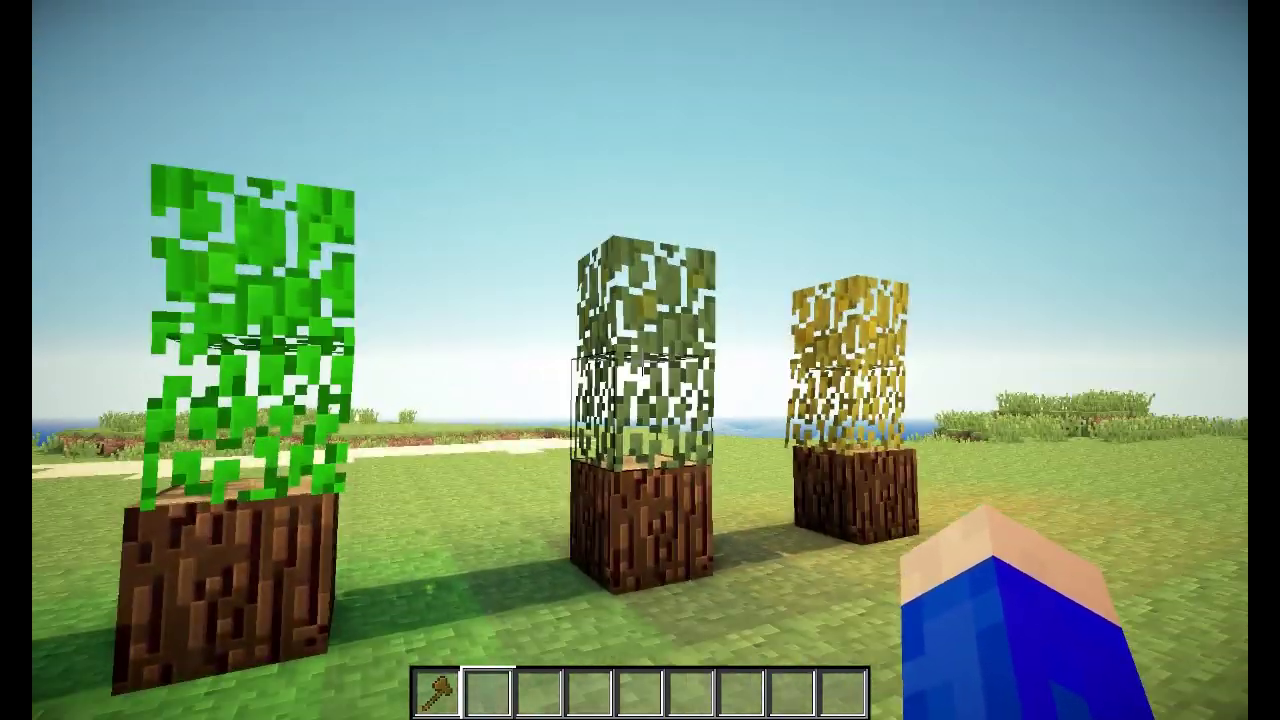
pyautogui.press('w')
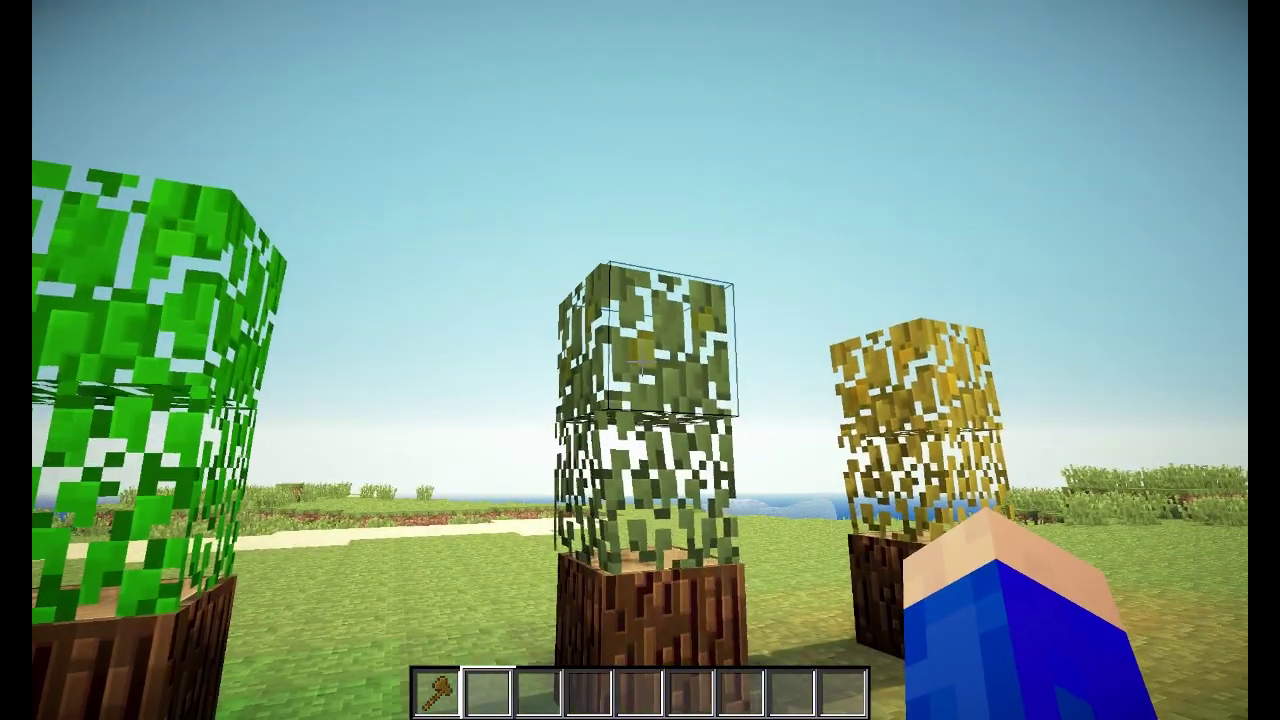
pyautogui.press('s')
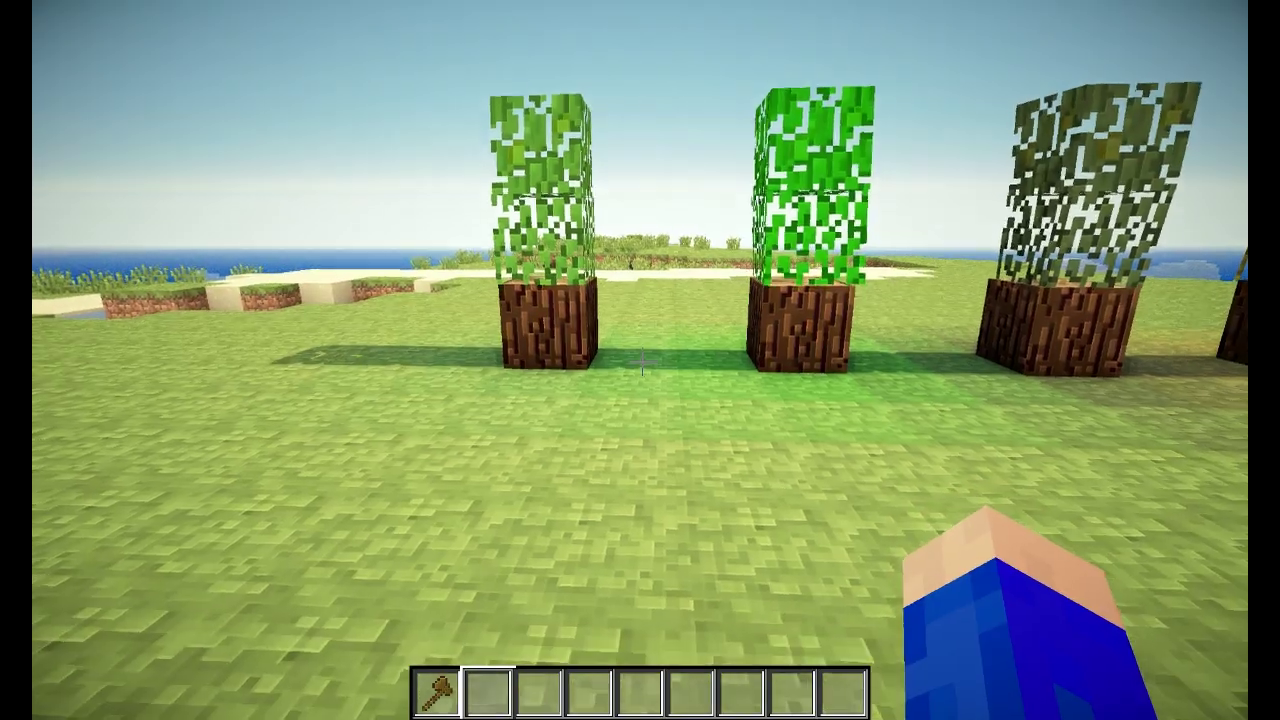
pyautogui.press('s')
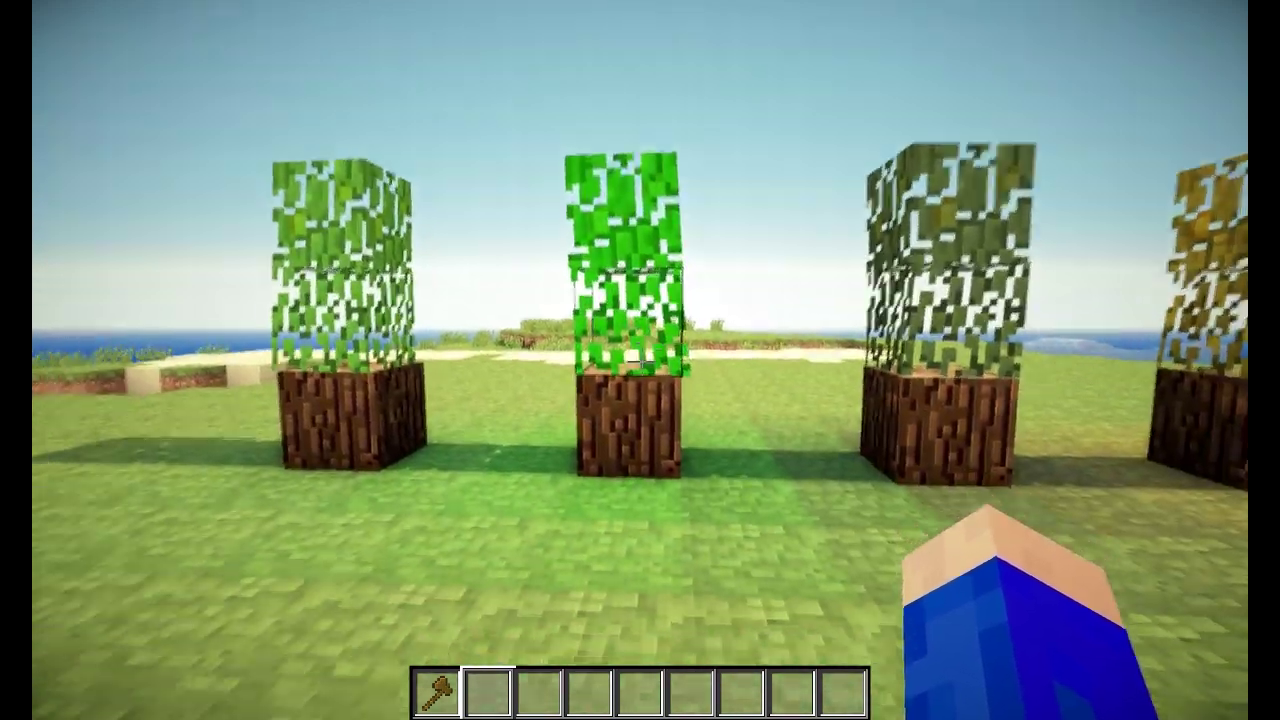
# Step: Mark the 3 by 3 area around the bright green tree with the wand, from (57, 68, 45) to (55, 68, 43)
pyautogui.press('w')
pyautogui.click(640, 360)
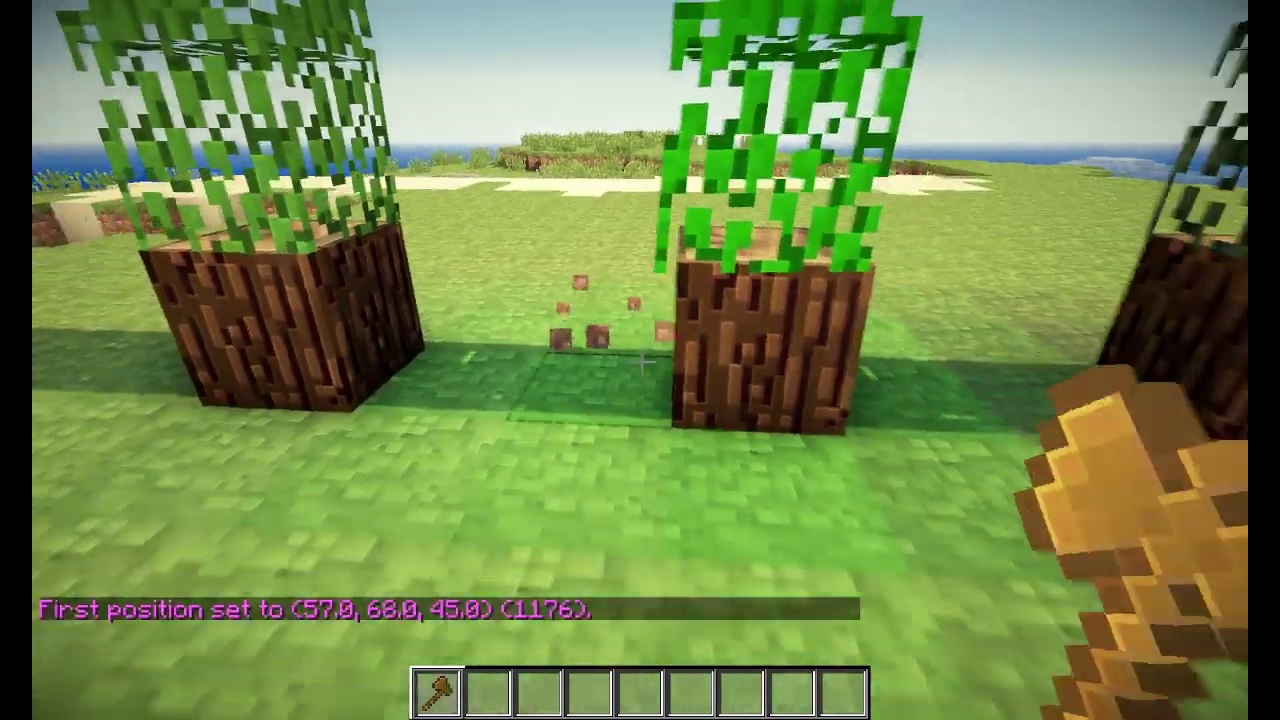
pyautogui.rightClick(640, 360)
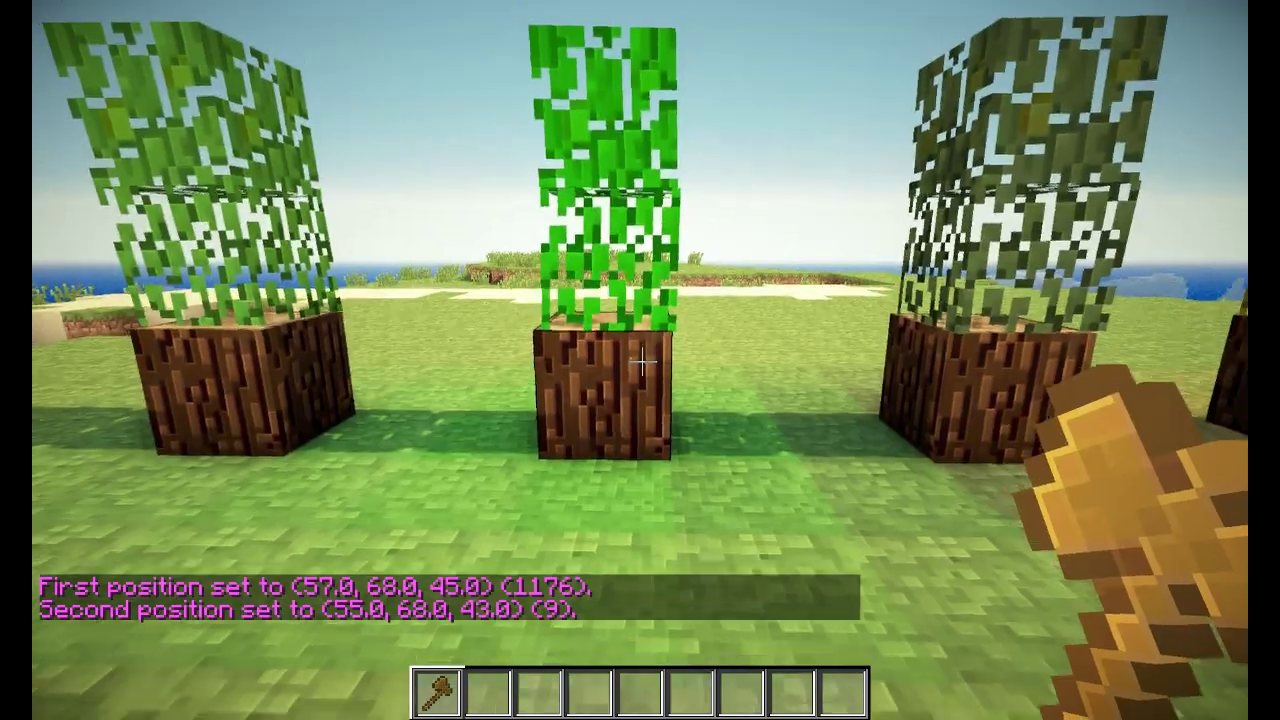
# Step: Change the selected area's biome to desert with the //setbiome command
pyautogui.press('w')
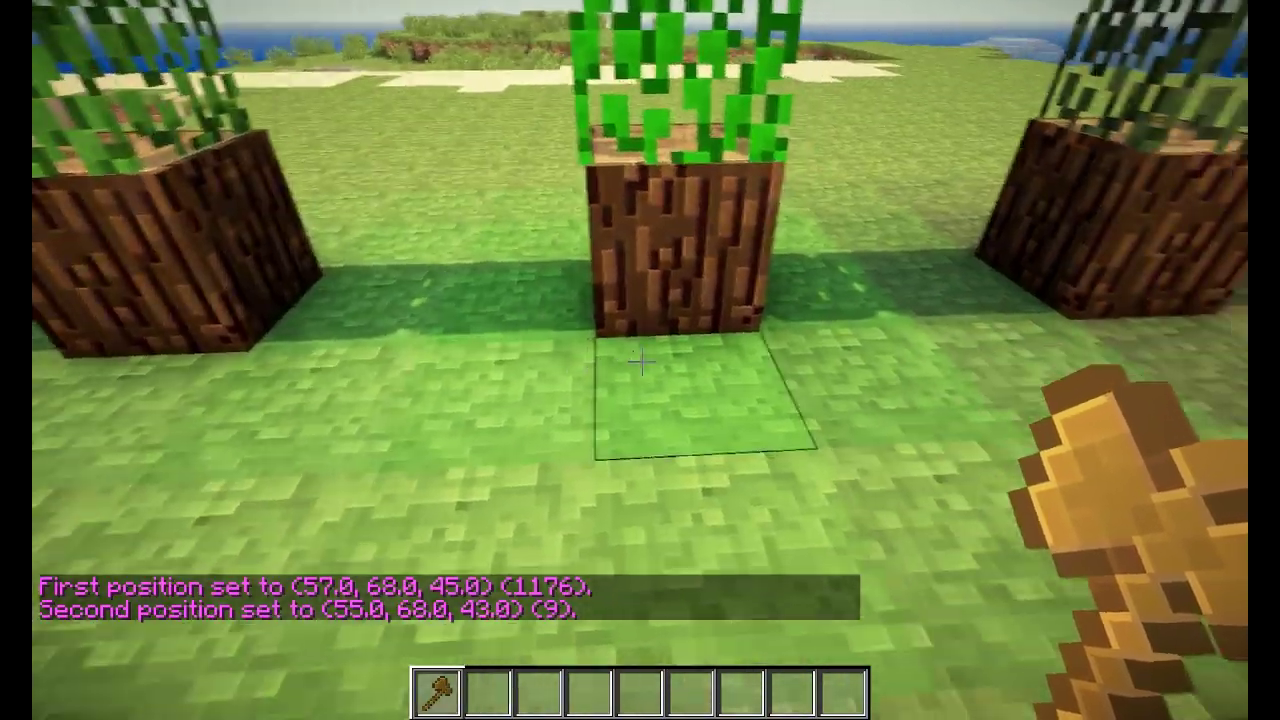
pyautogui.press('s')
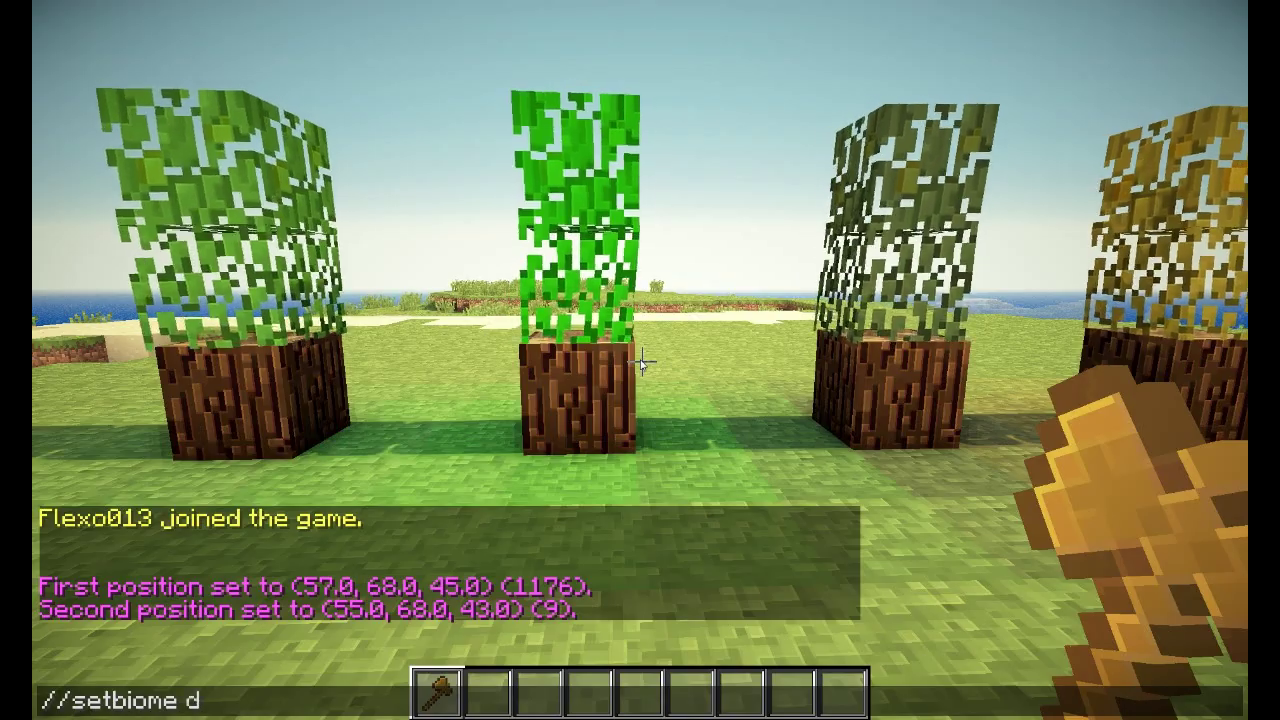
pyautogui.press('Return')
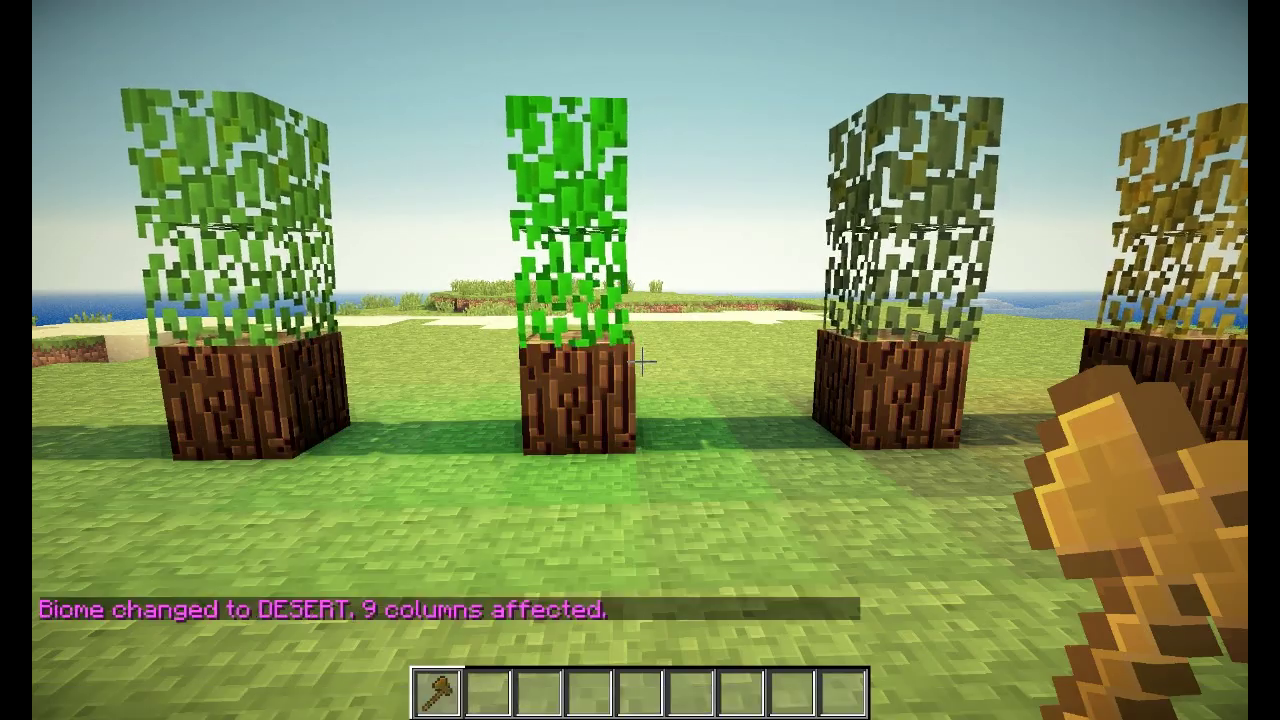
# Step: Check the bright green tree's leaf colour and its biome in the debug overlay after the biome change
pyautogui.press('w')
pyautogui.press('s')
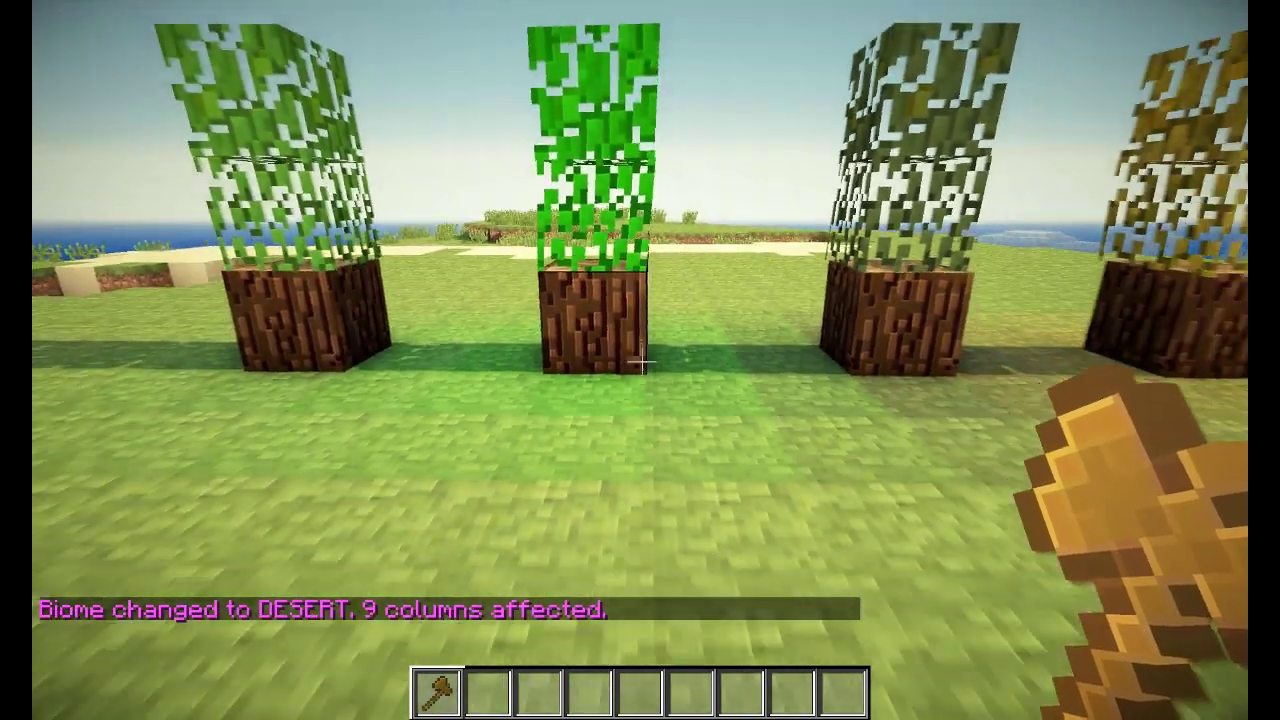
pyautogui.press('w')
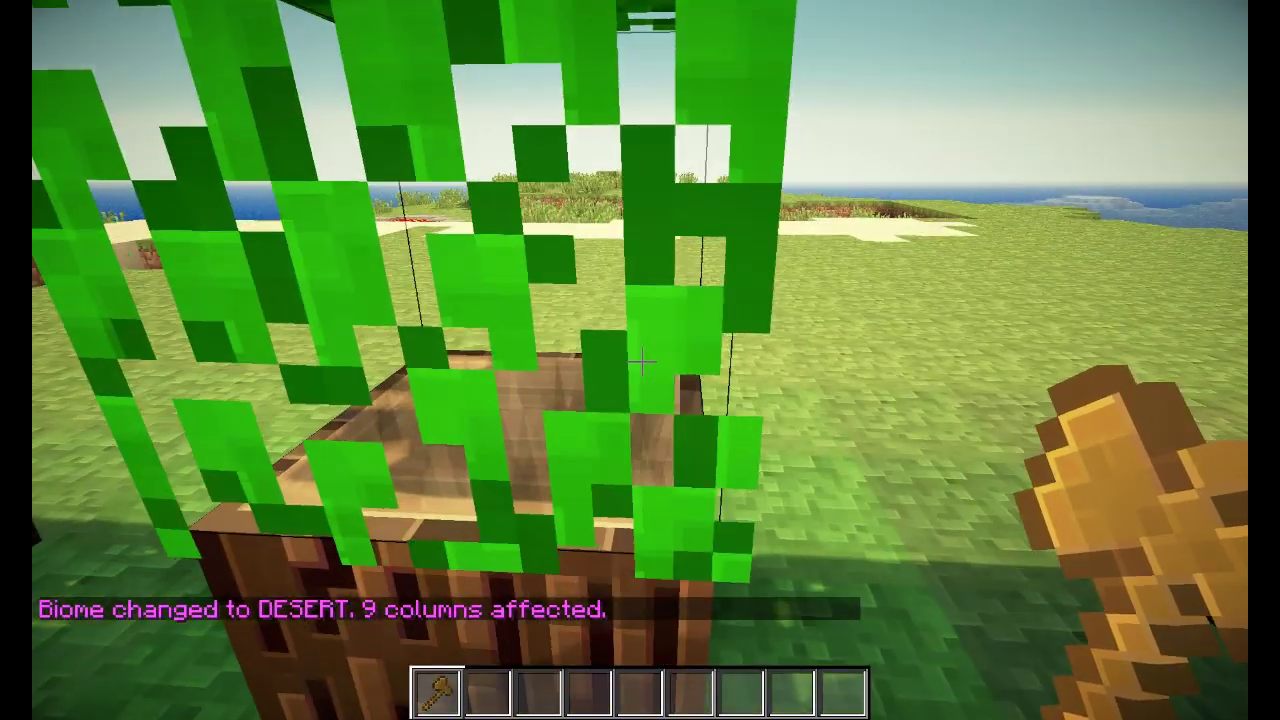
pyautogui.press('F3')
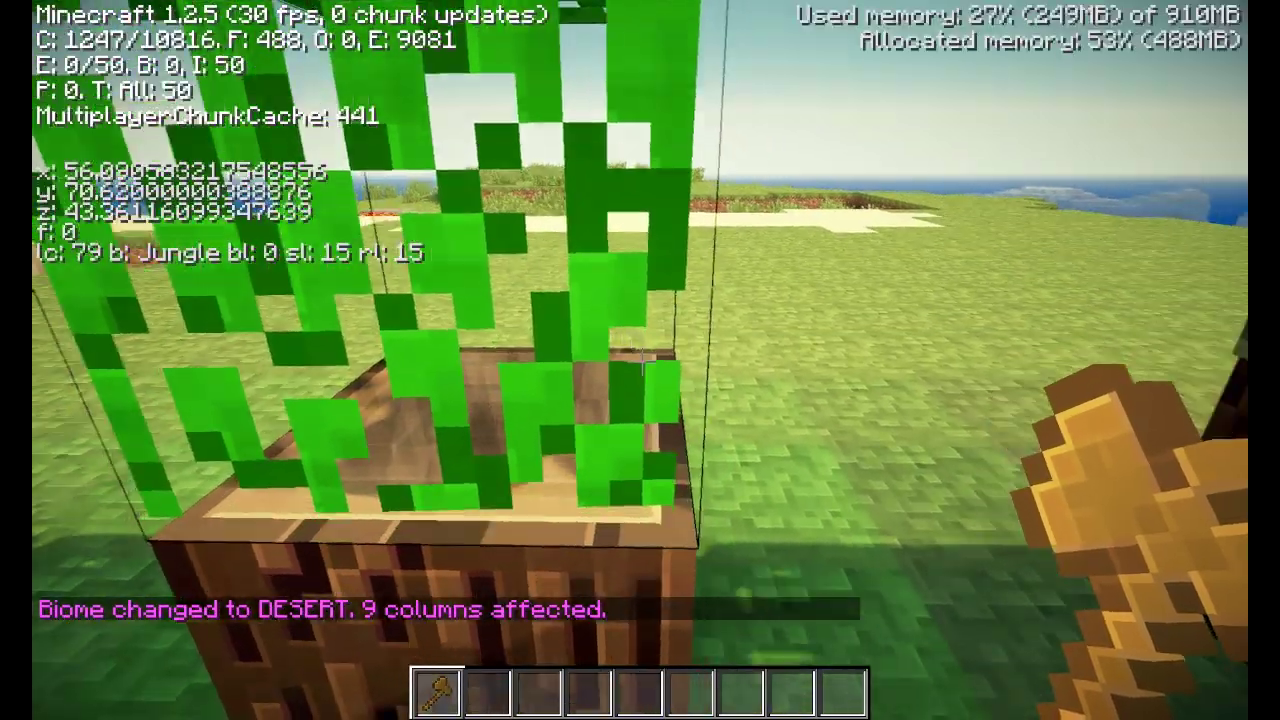
pyautogui.press('w')
pyautogui.press('s')
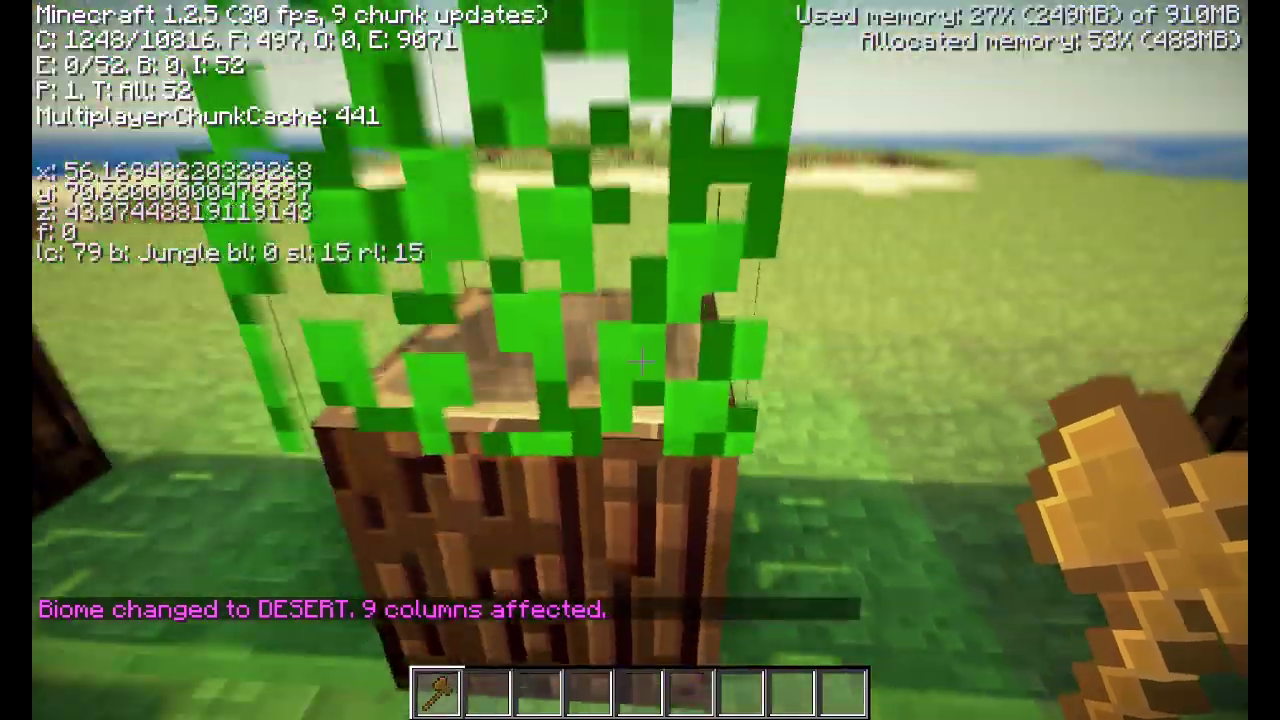
pyautogui.press('s')
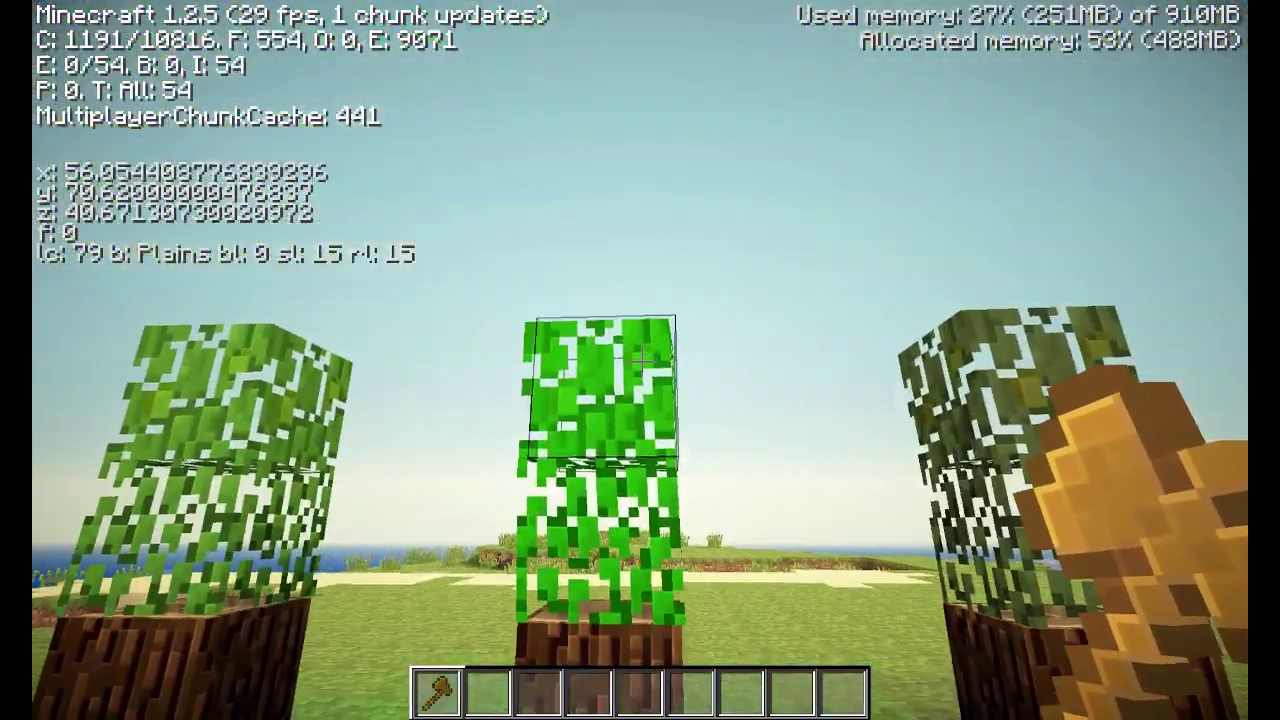
pyautogui.press('w')
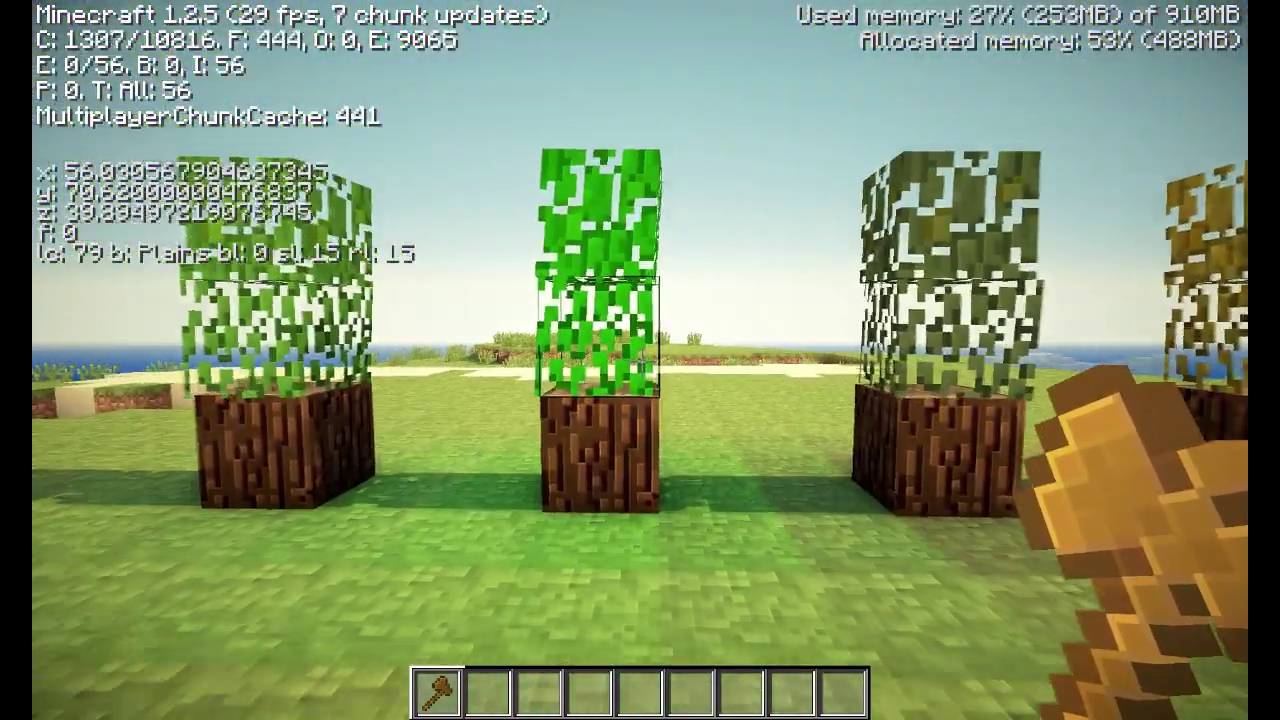
pyautogui.press('s')
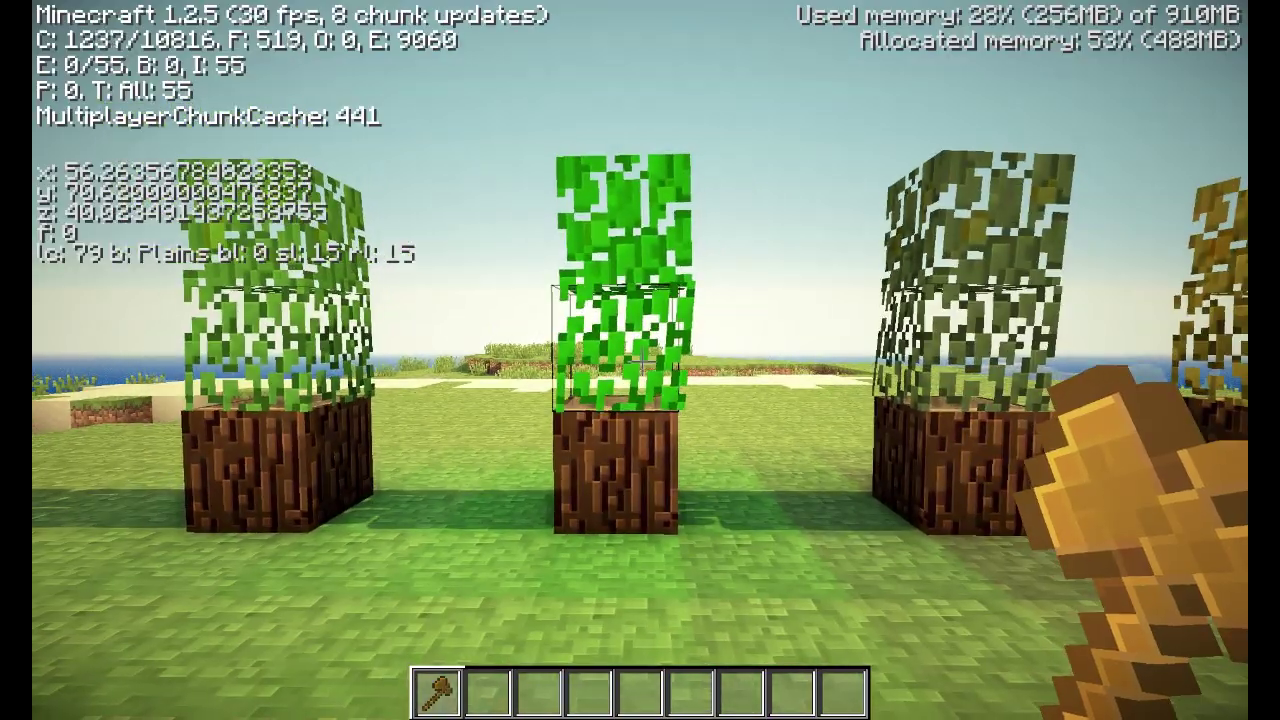
# Step: Disconnect from the world and rejoin the multiplayer server named Mine to reload the biome data
pyautogui.press('Escape')
pyautogui.click(648, 468)
pyautogui.click(623, 390)
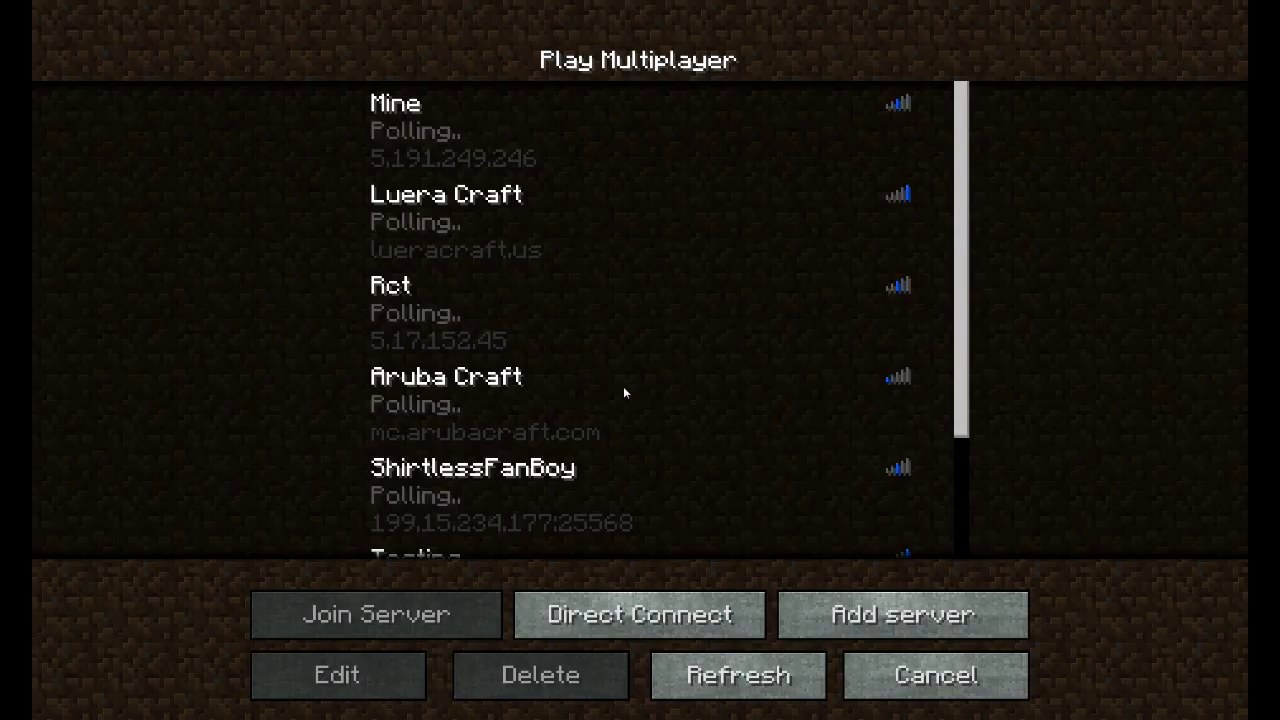
pyautogui.doubleClick(534, 155)
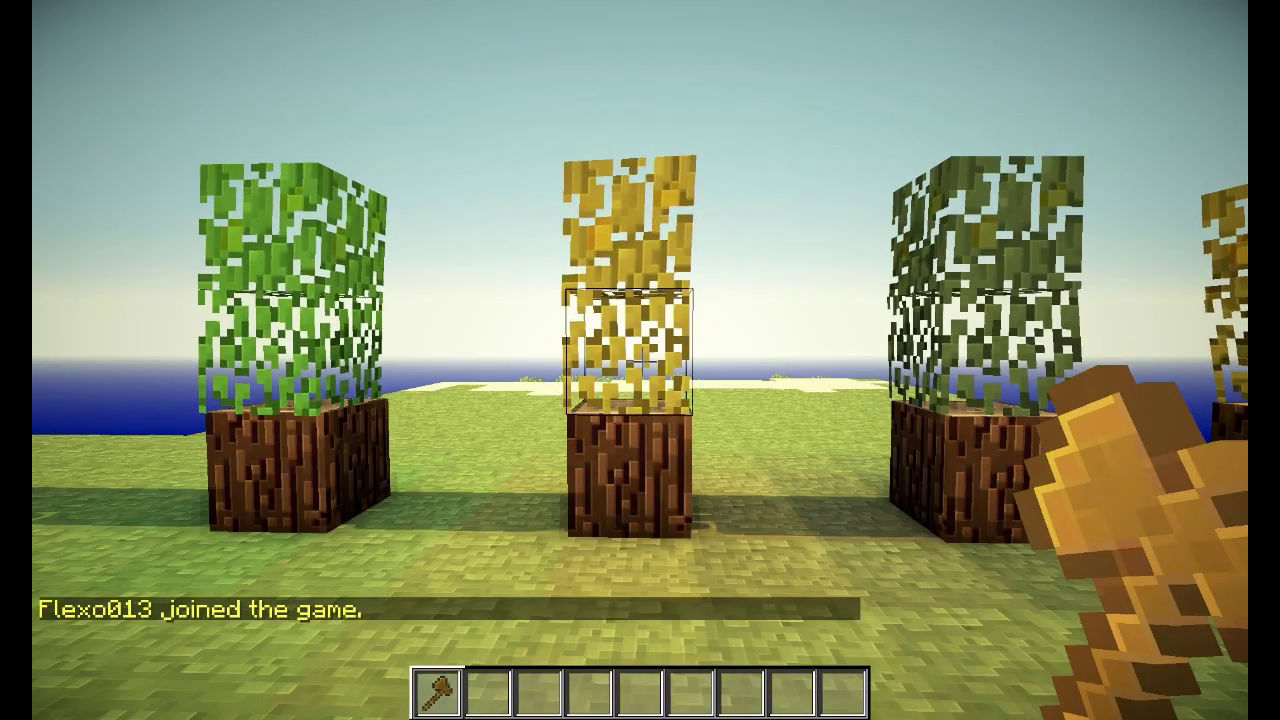
# Step: Switch to the empty second hotbar slot and inspect the second tree's leaves and surrounding grass
pyautogui.press('s')
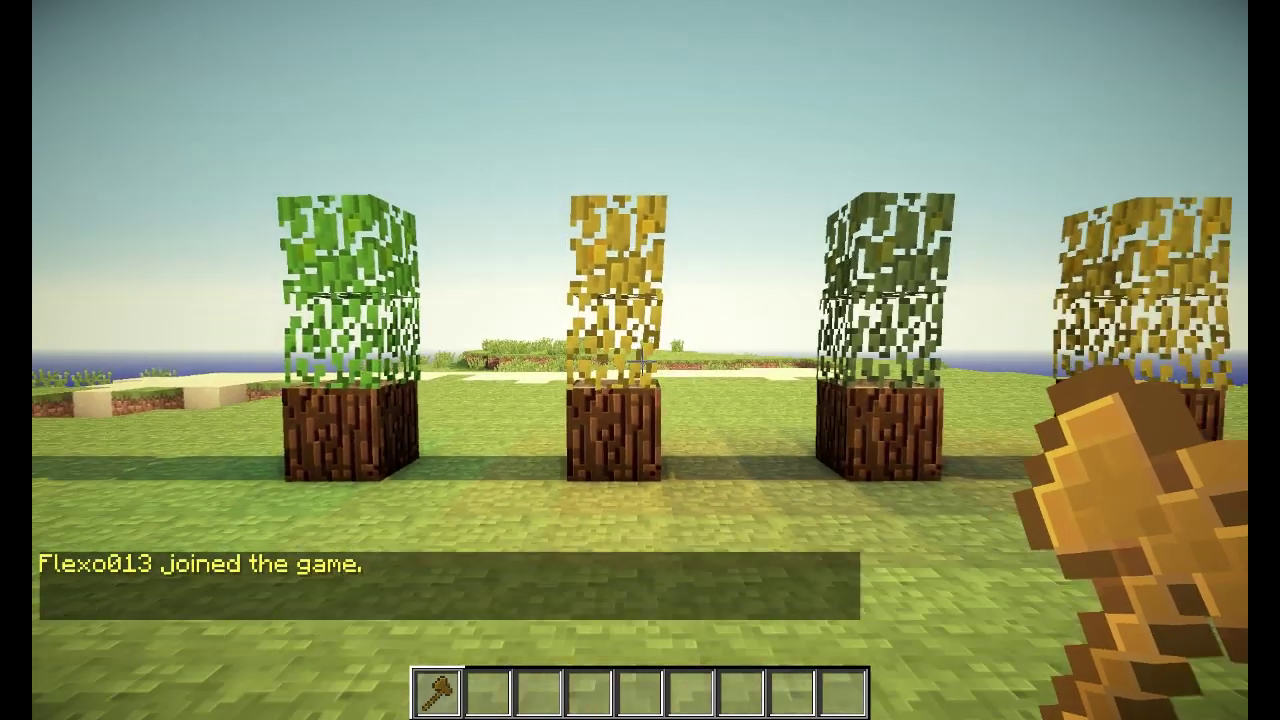
pyautogui.press('2')
pyautogui.press('w')
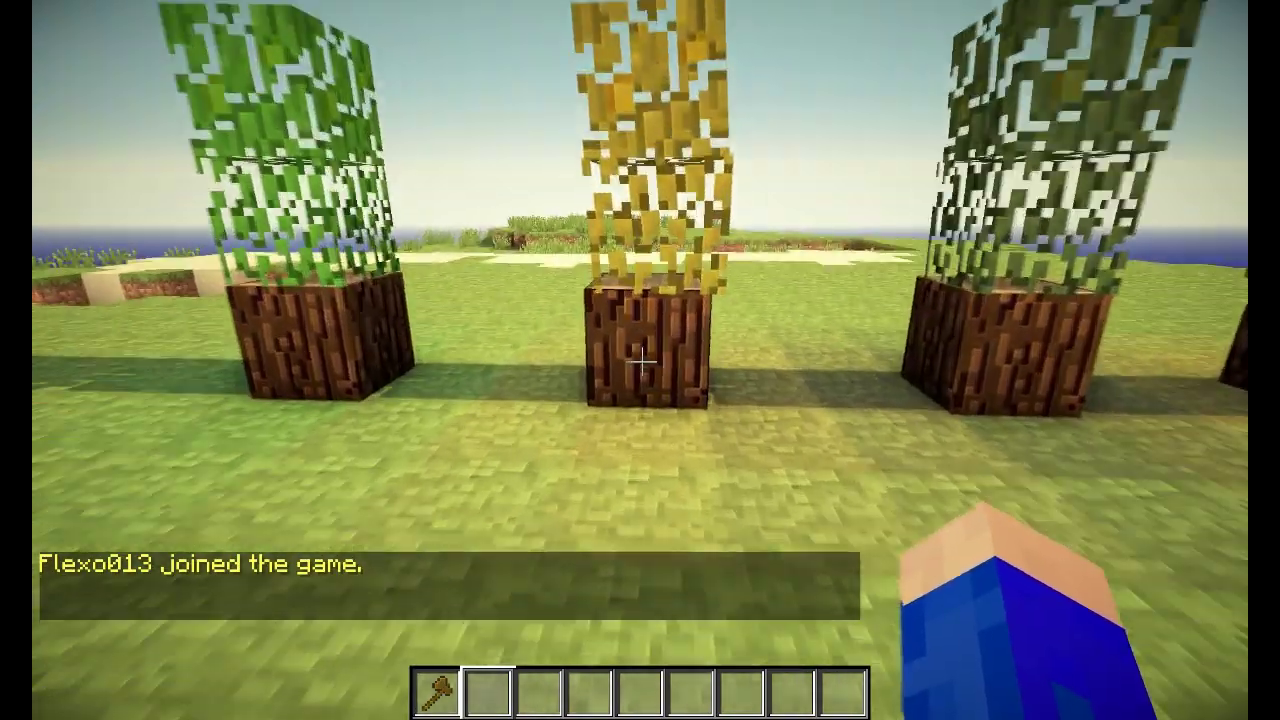
# Step: Show the debug overlay and check the biome where the second tree stands, then at the grass in front of it
pyautogui.press('shift')
pyautogui.press('F3')
pyautogui.press('4')
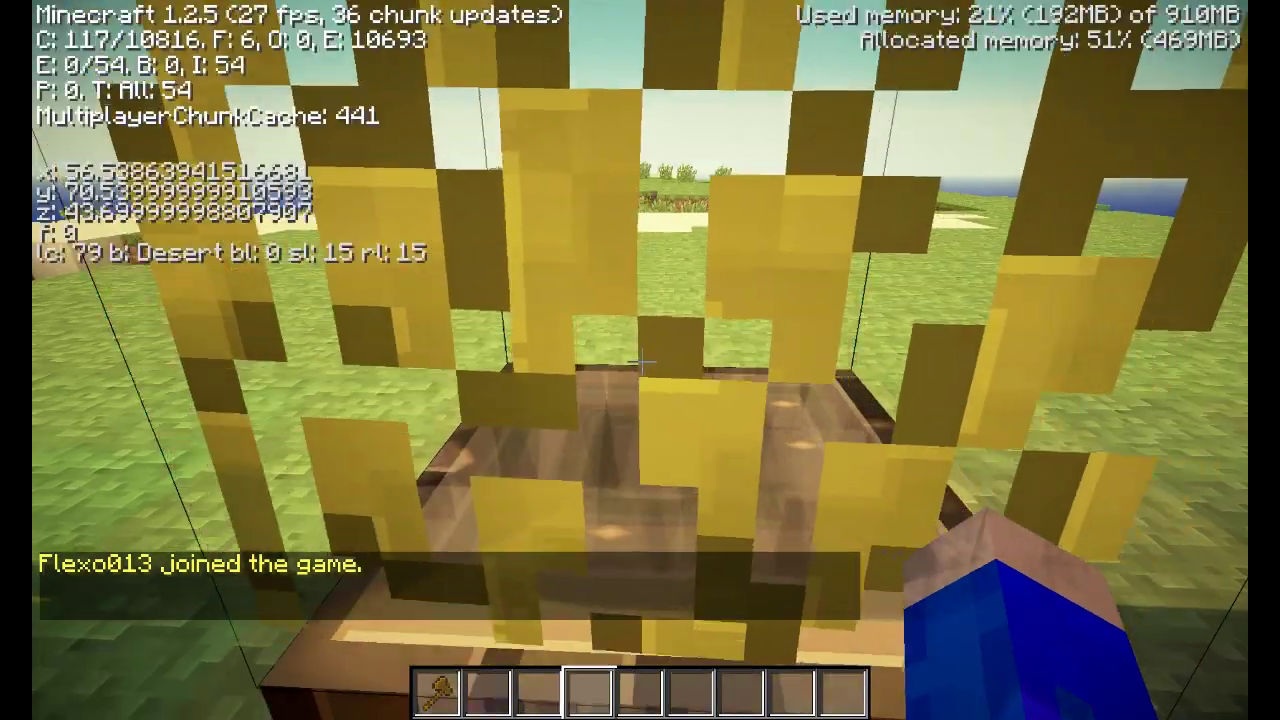
pyautogui.press('s')
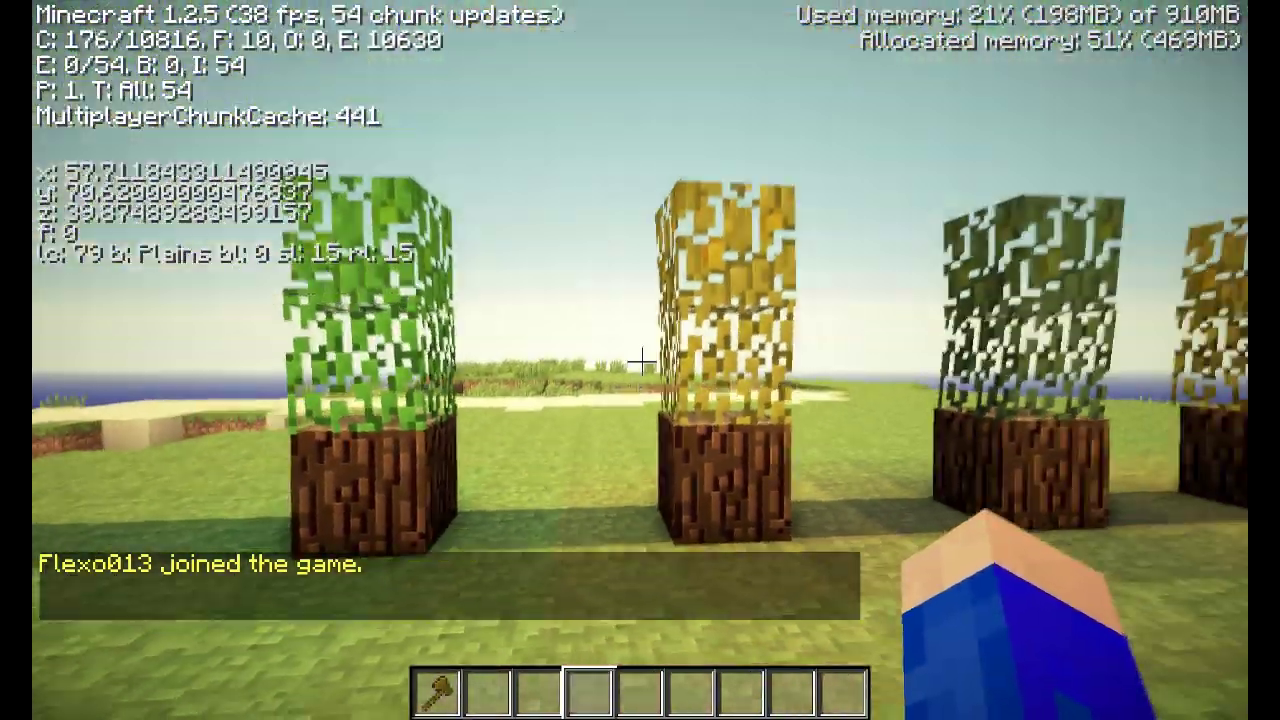
pyautogui.press('s')
pyautogui.press('d')
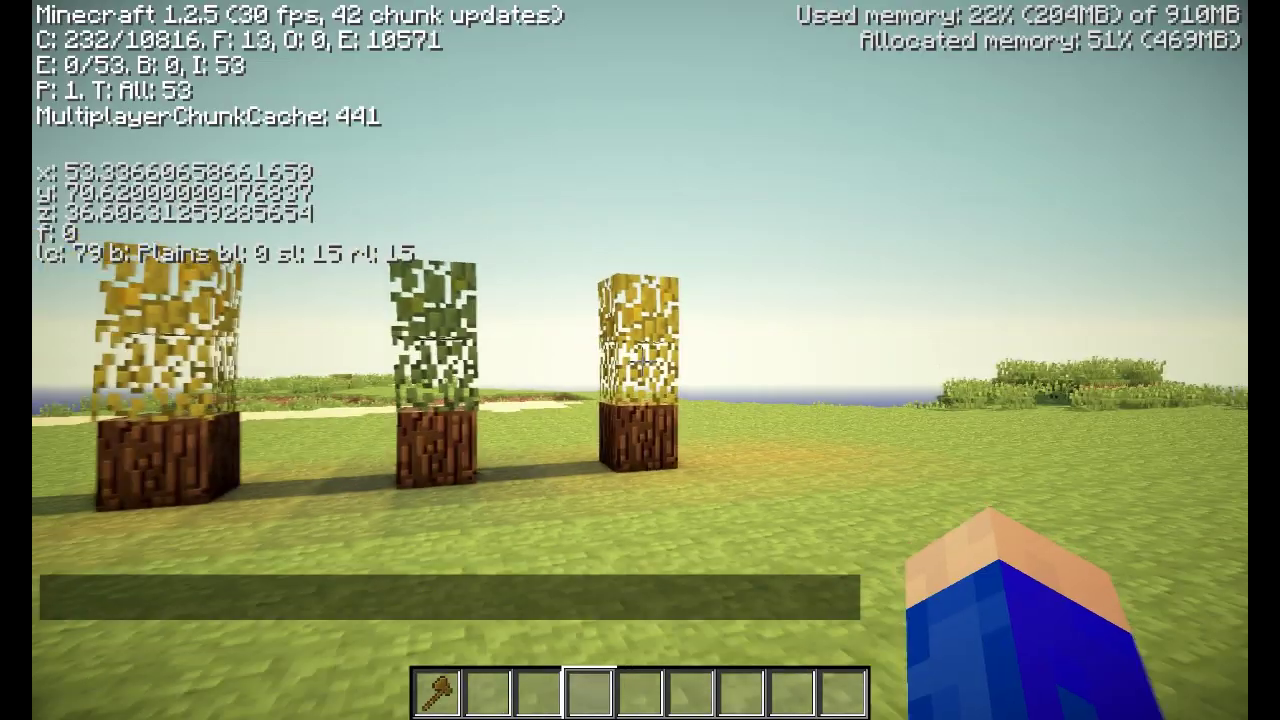
# Step: Compare the leaf and grass colours around the four trees, checking the biome in the debug overlay
pyautogui.press('w')
pyautogui.press('a')
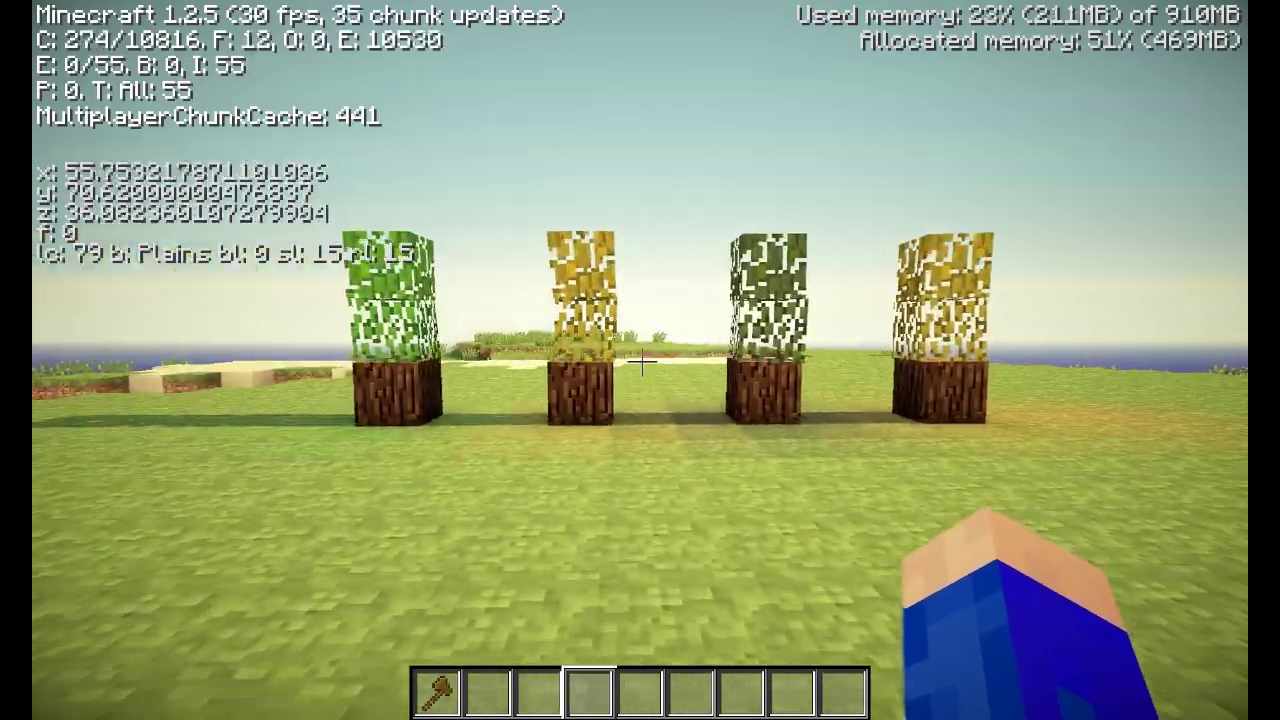
pyautogui.press('w')
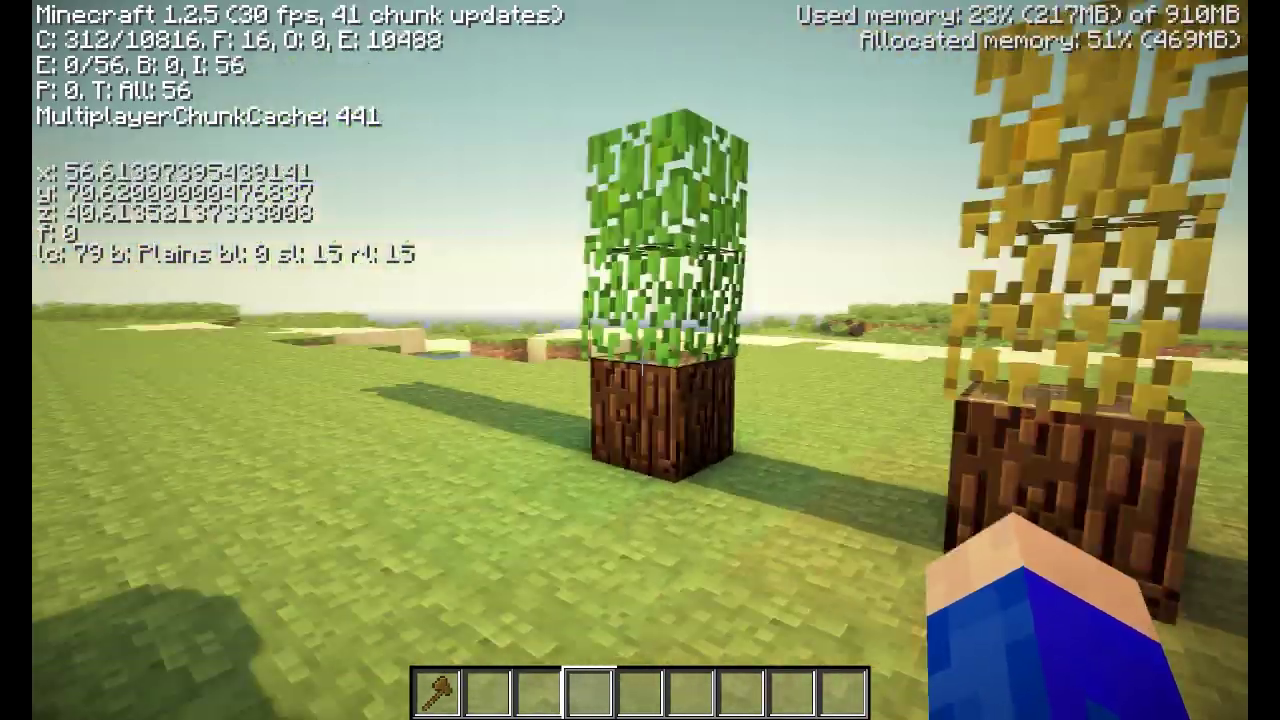
pyautogui.press('s')
pyautogui.press('a')
pyautogui.press('d')
pyautogui.press('w')
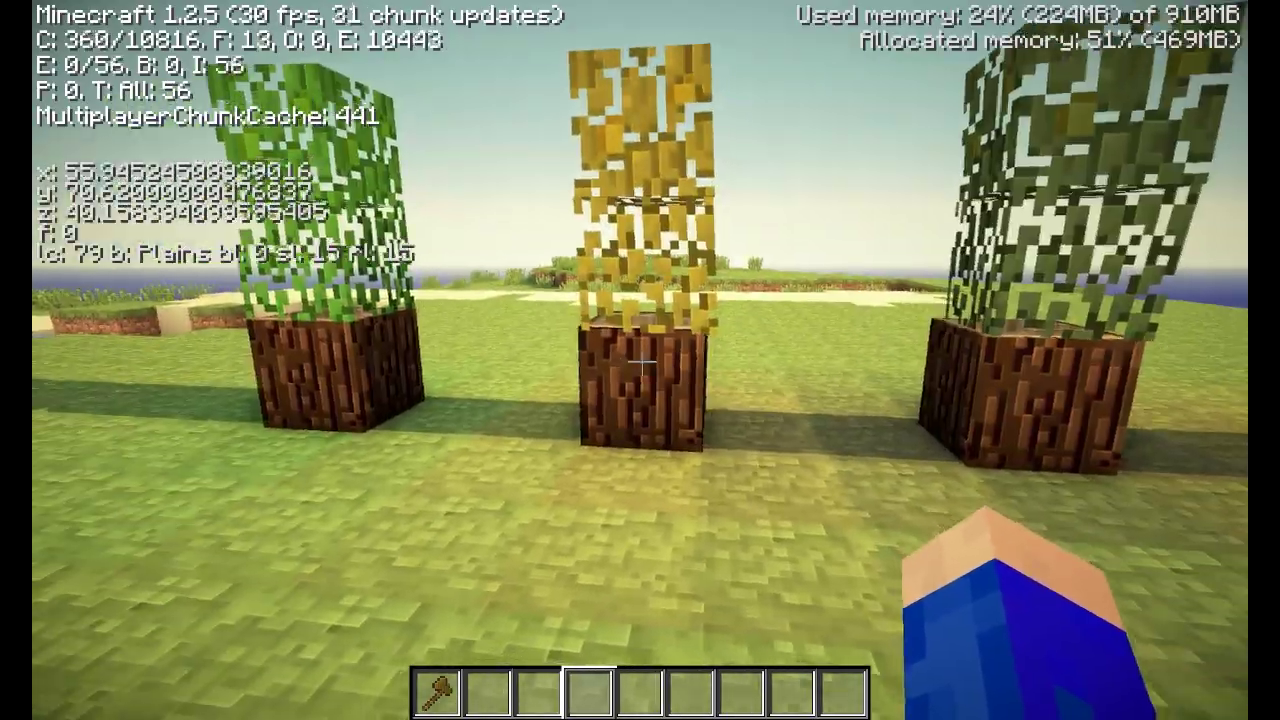
pyautogui.press('s')
pyautogui.press('a')
pyautogui.press('s')
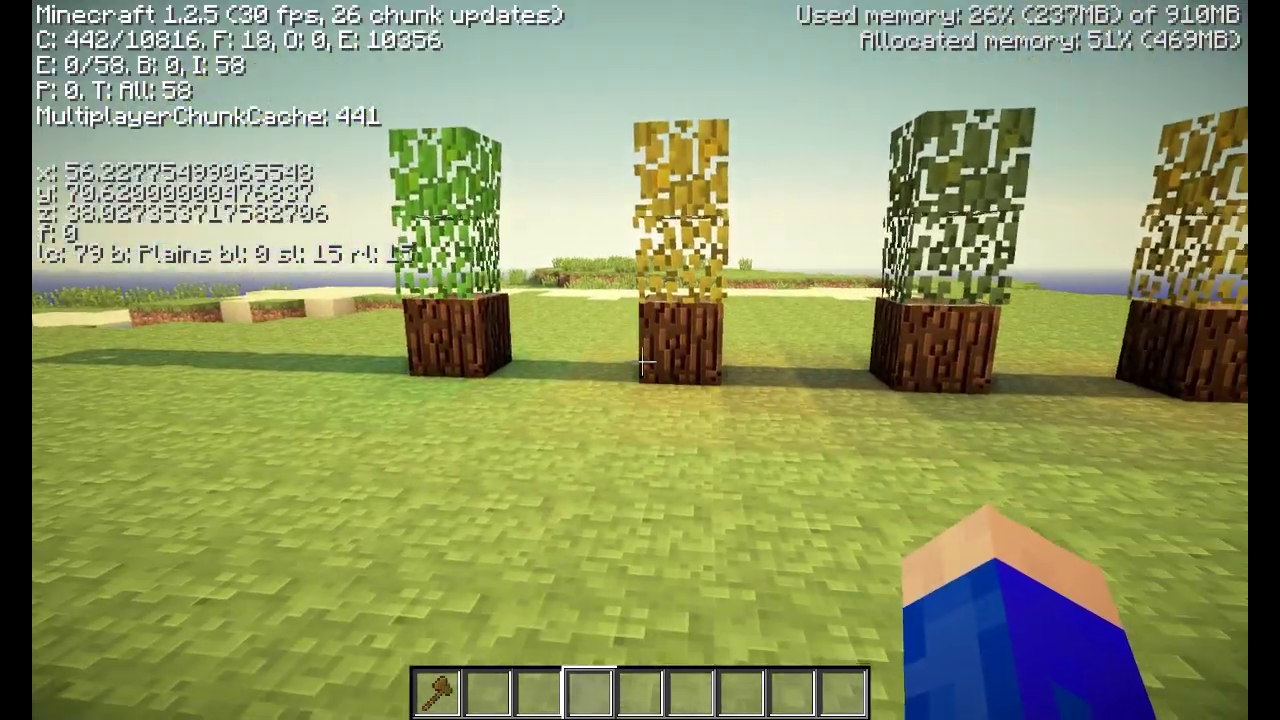
pyautogui.press('w')
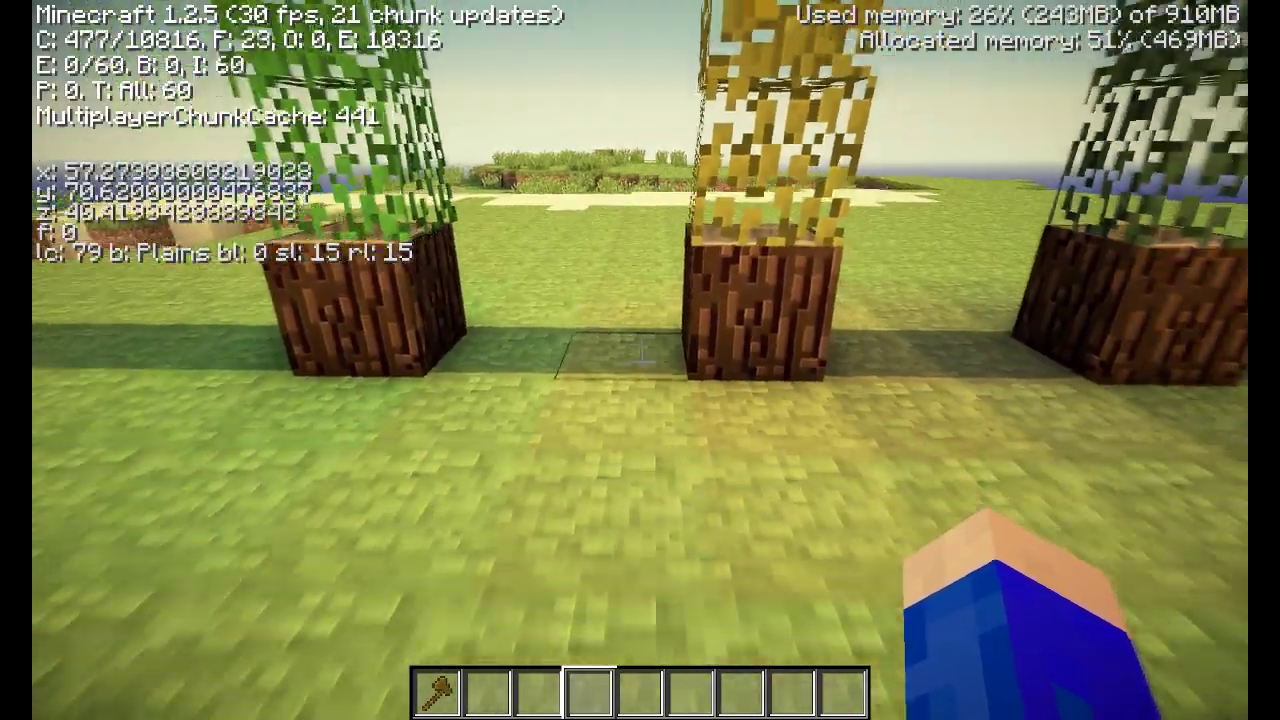
pyautogui.press('d')
pyautogui.press('s')
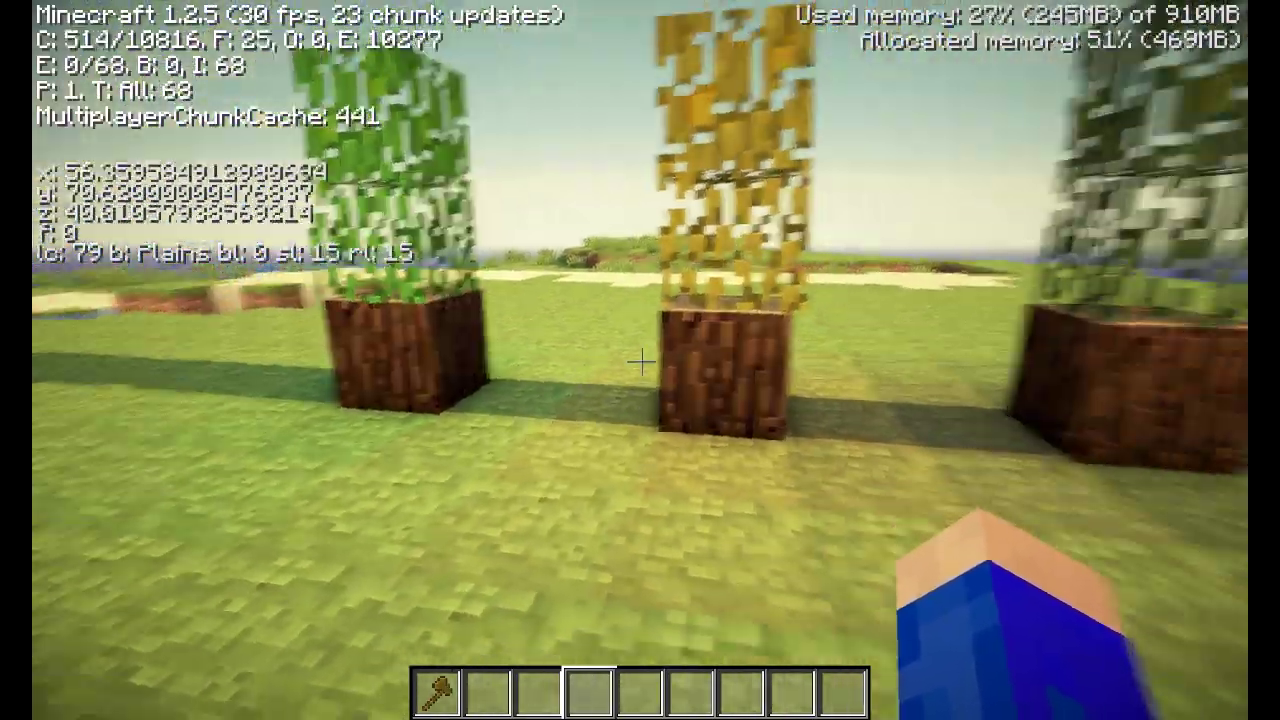
pyautogui.press('s')
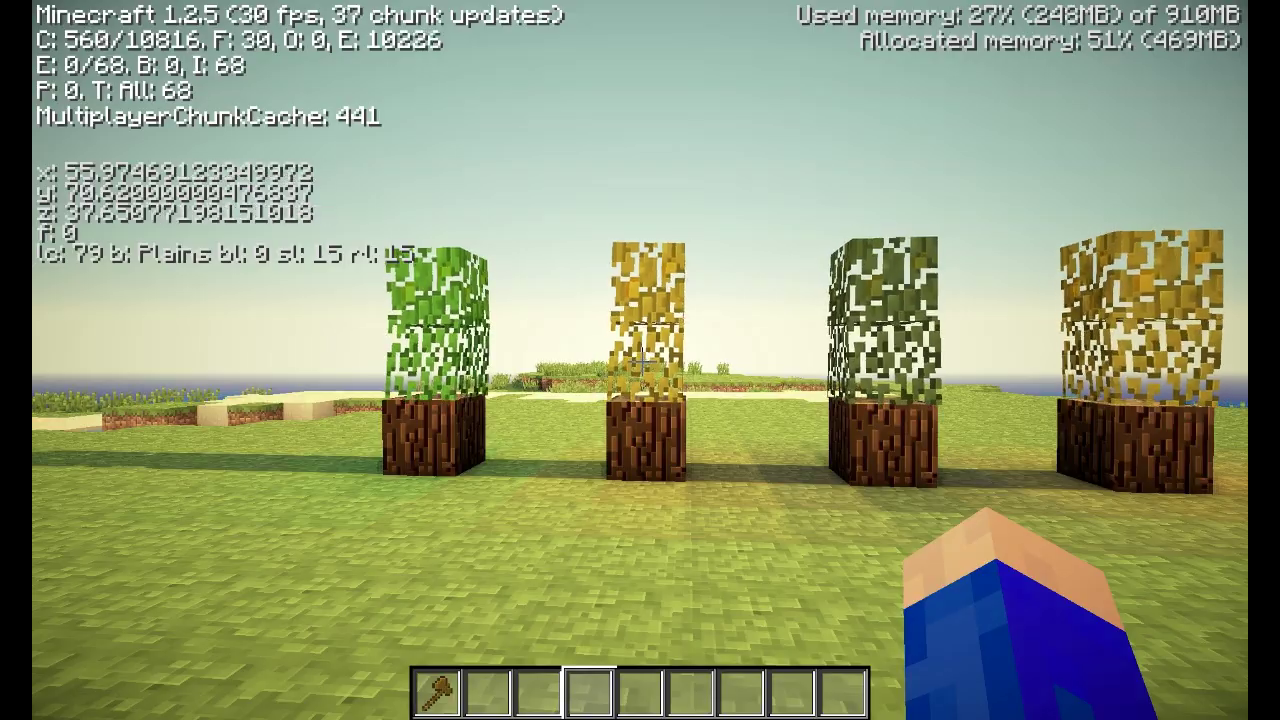
# Step: Hide the debug overlay and query the biomes of the selected area
pyautogui.press('F3')
pyautogui.press('w')
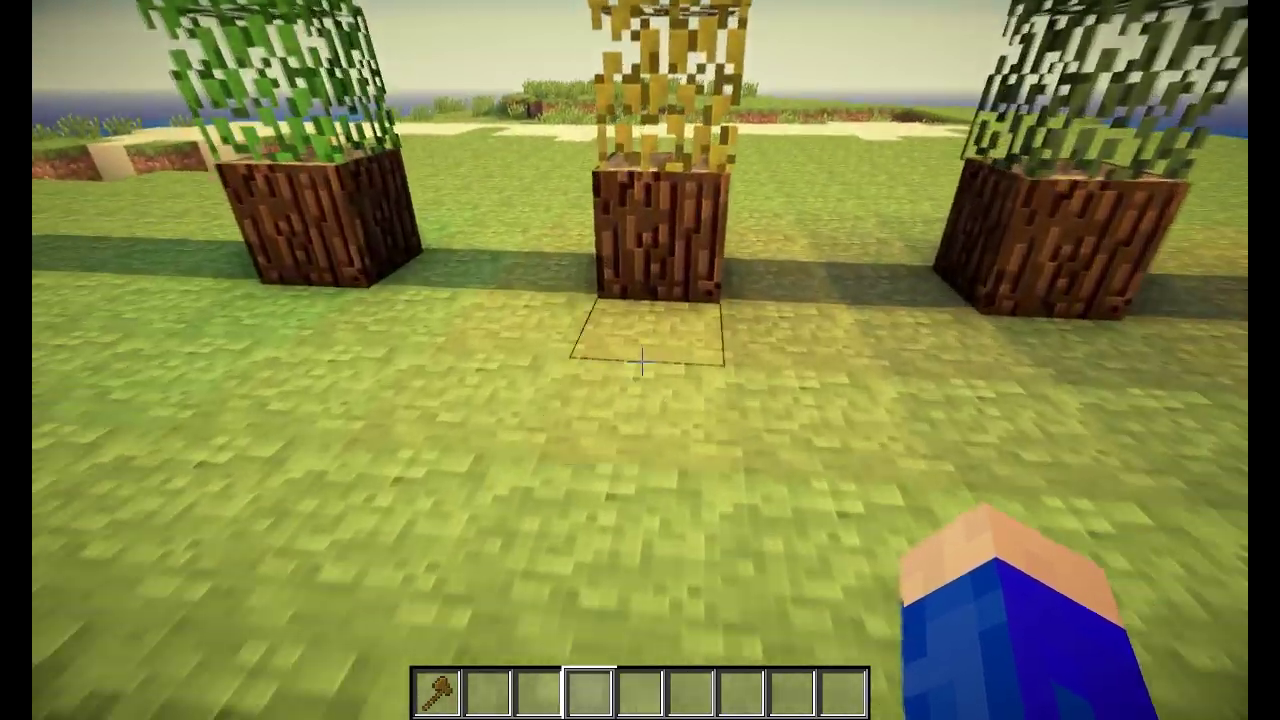
pyautogui.press('w')
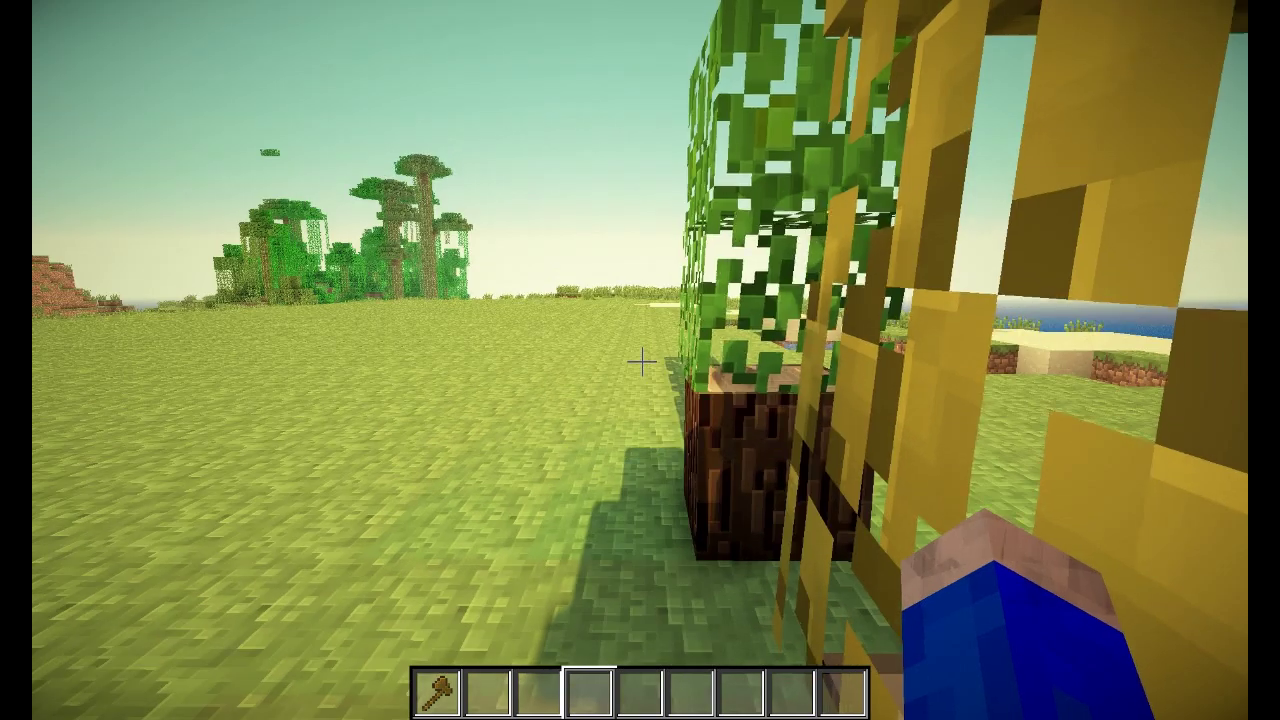
pyautogui.moveTo(641, 362)
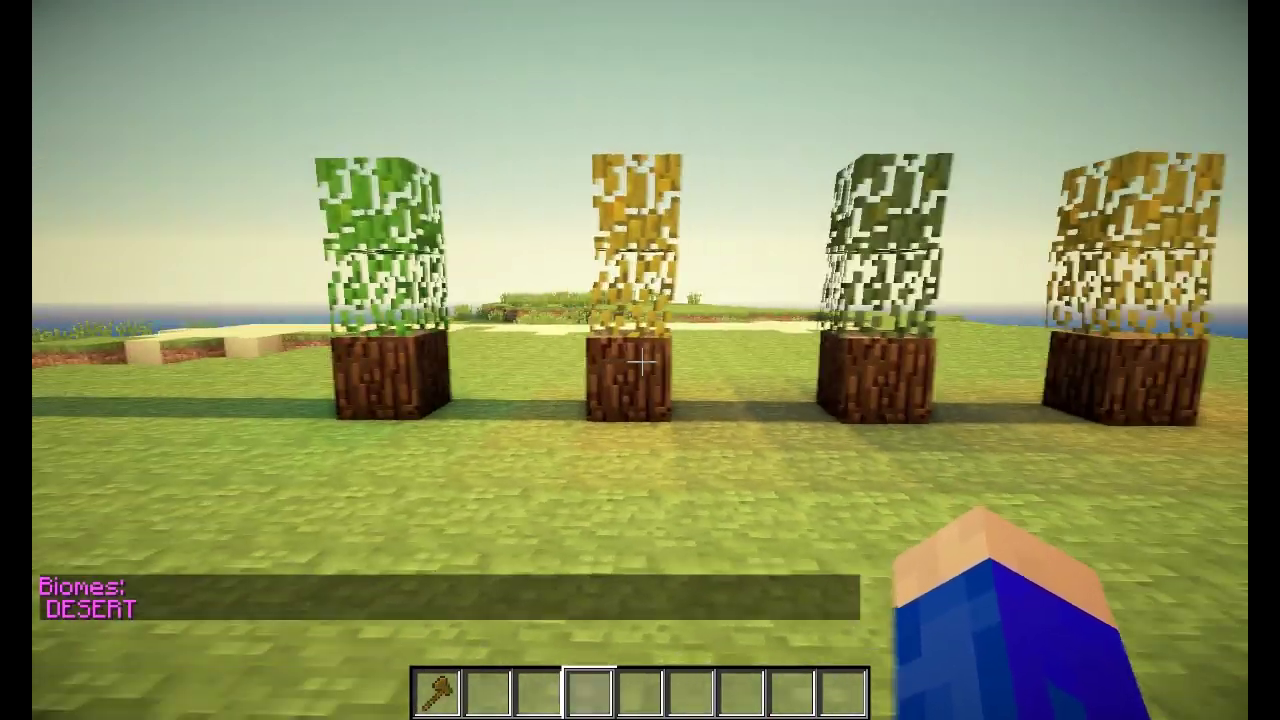
# Step: Stand at the bright green tree and query the biome at that position with /biomeinfo -p
pyautogui.press('w')
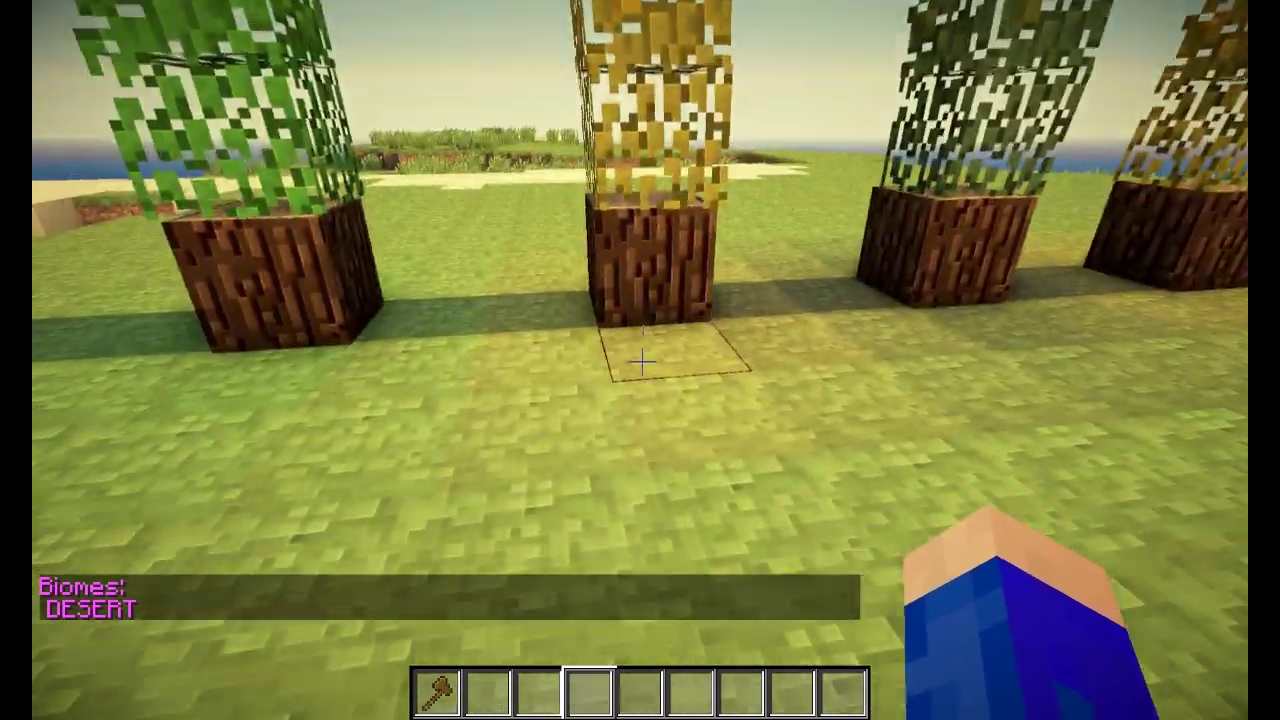
pyautogui.press('d')
pyautogui.press('s')
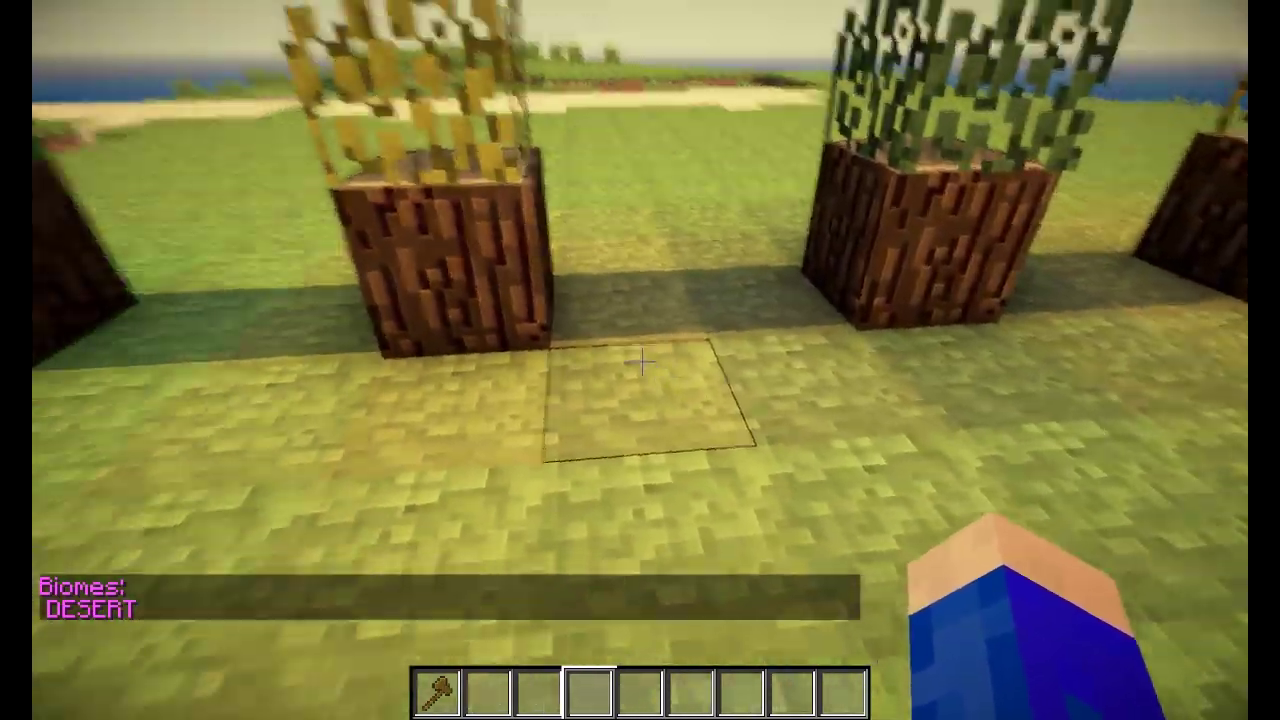
pyautogui.press('w')
pyautogui.press('w')
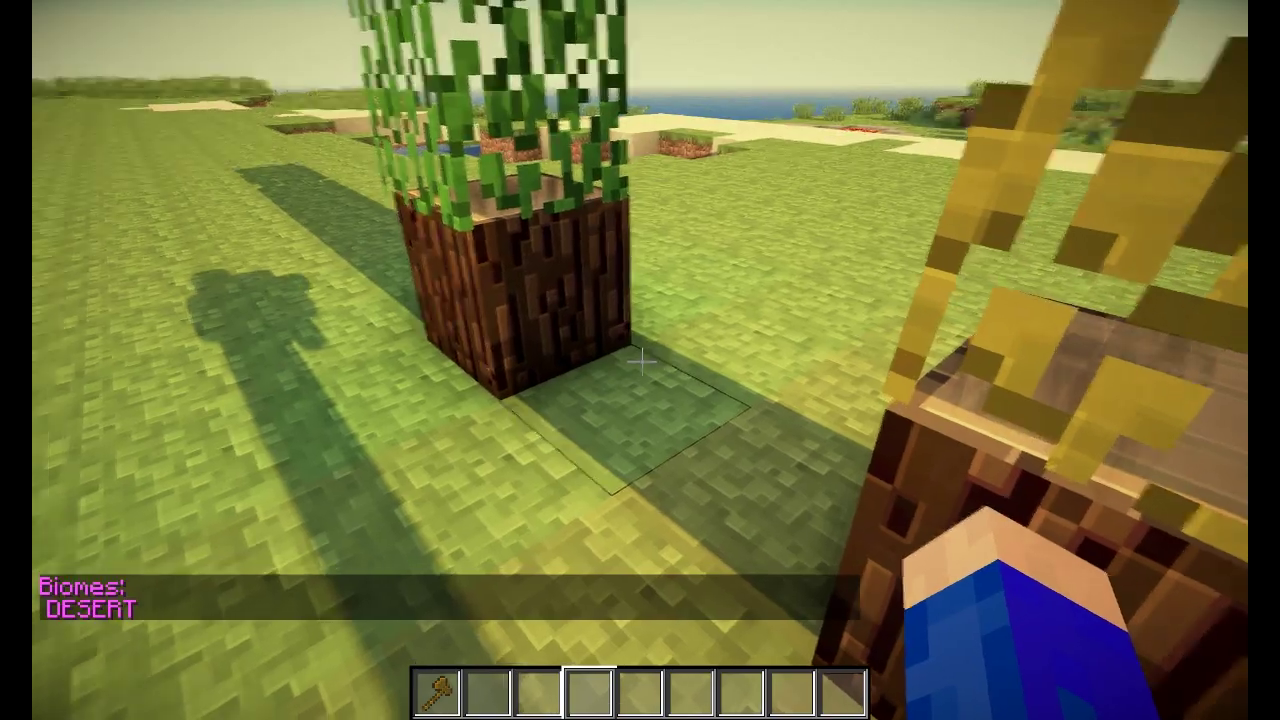
pyautogui.press('a')
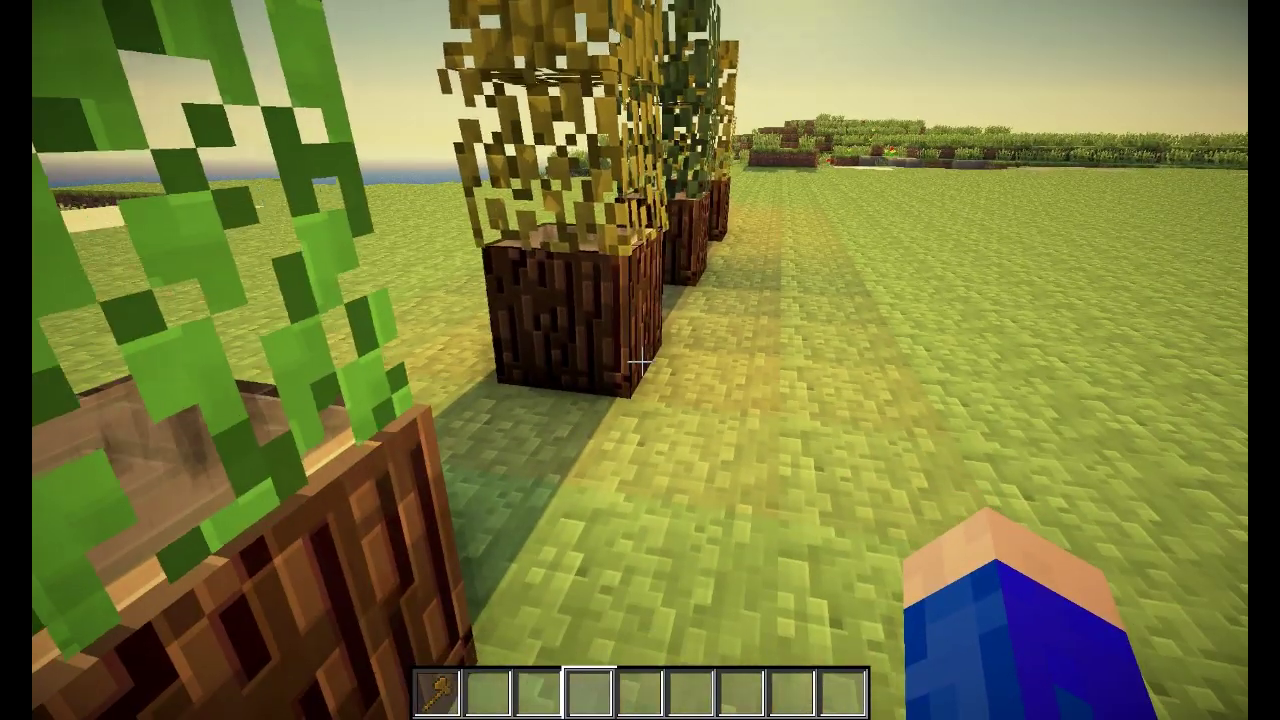
pyautogui.press('/')
pyautogui.write('biomeinfo -p')
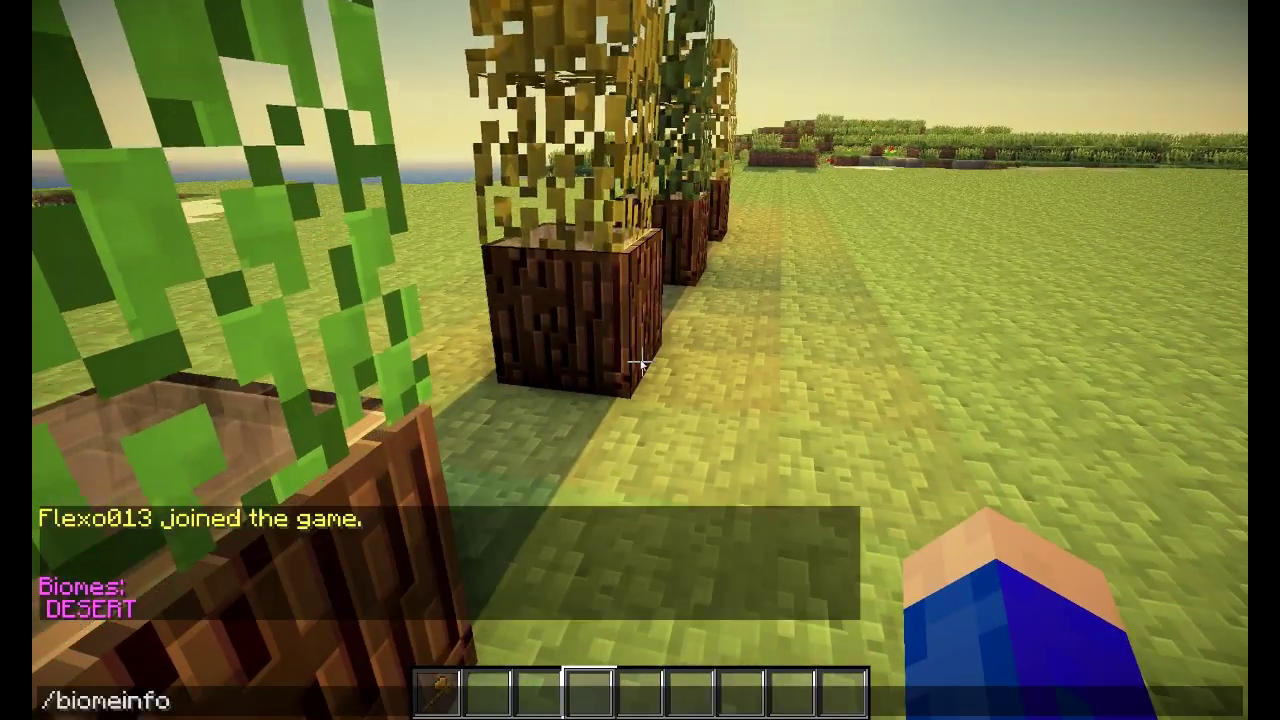
pyautogui.press('Return')
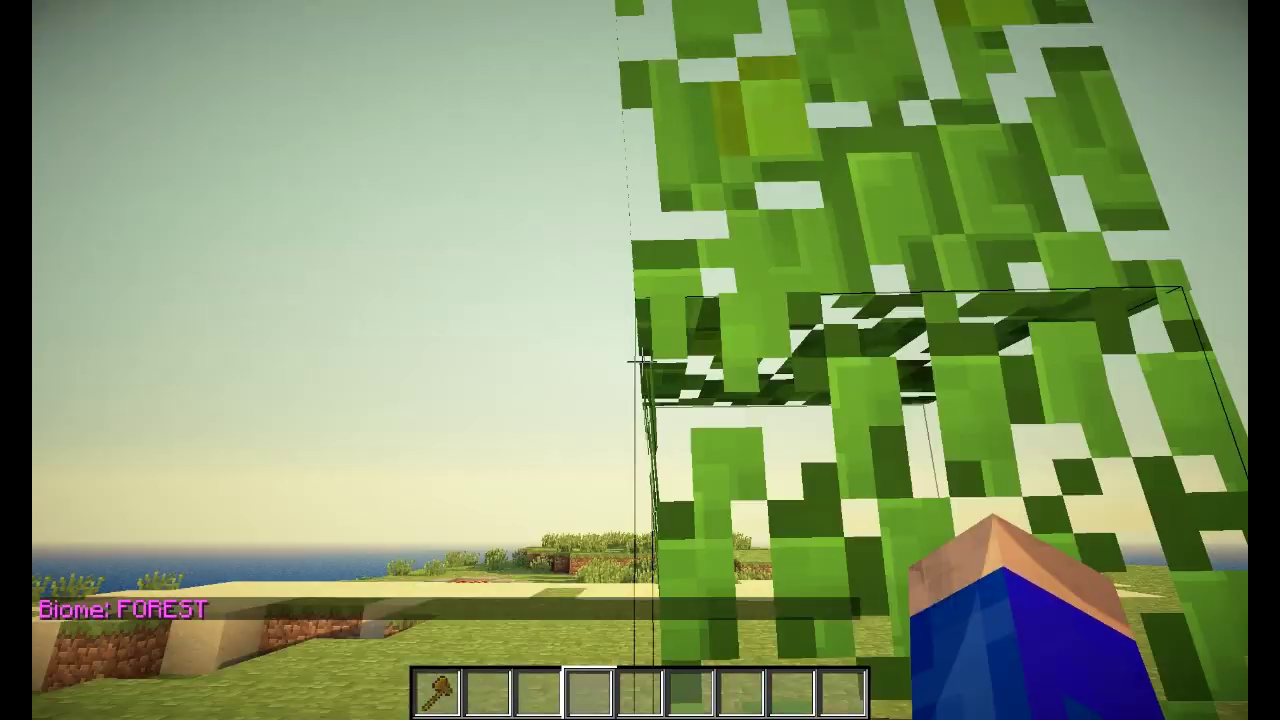
# Step: Go to the fourth tree at the far end of the row and repeat the position biome query there
pyautogui.press('w')
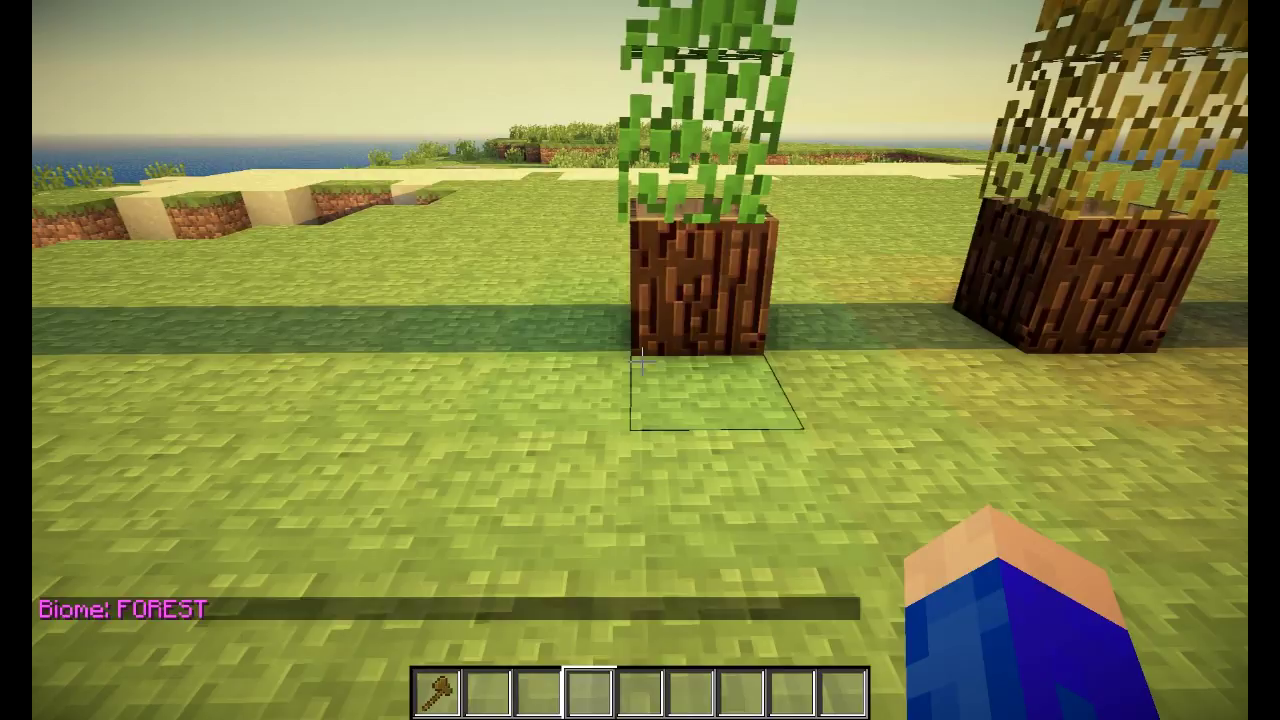
pyautogui.press('w')
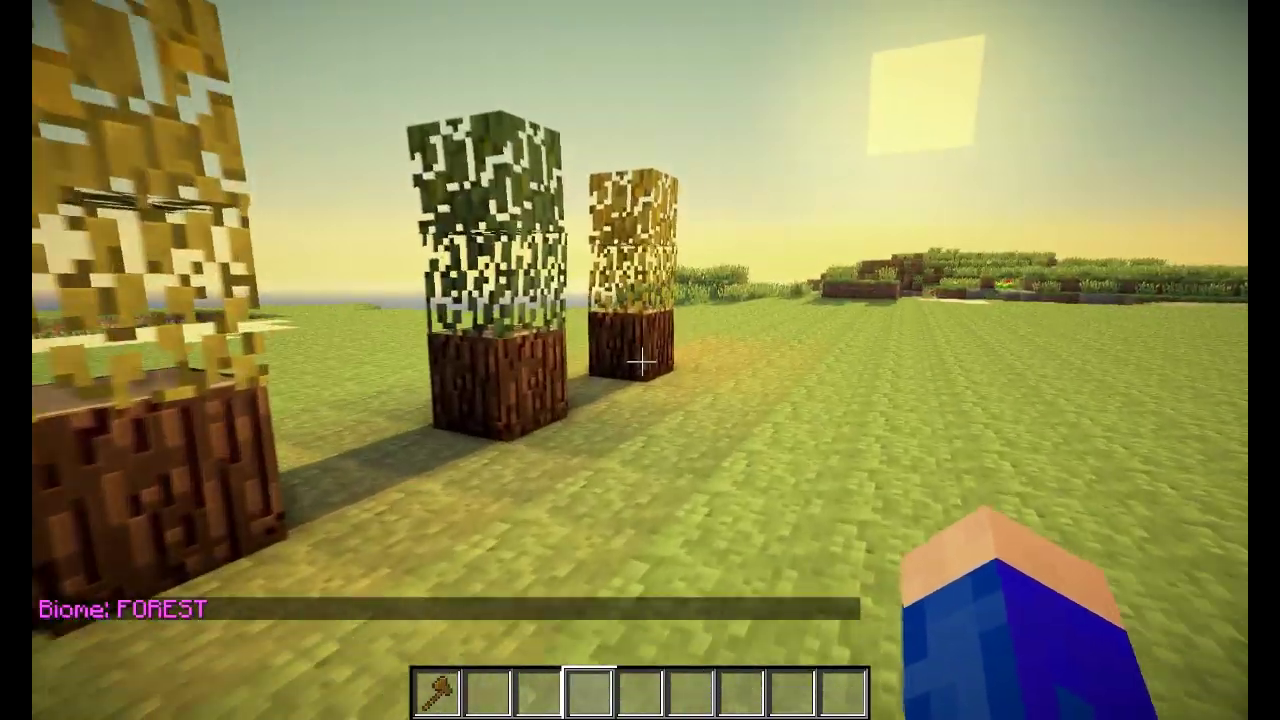
pyautogui.press('w')
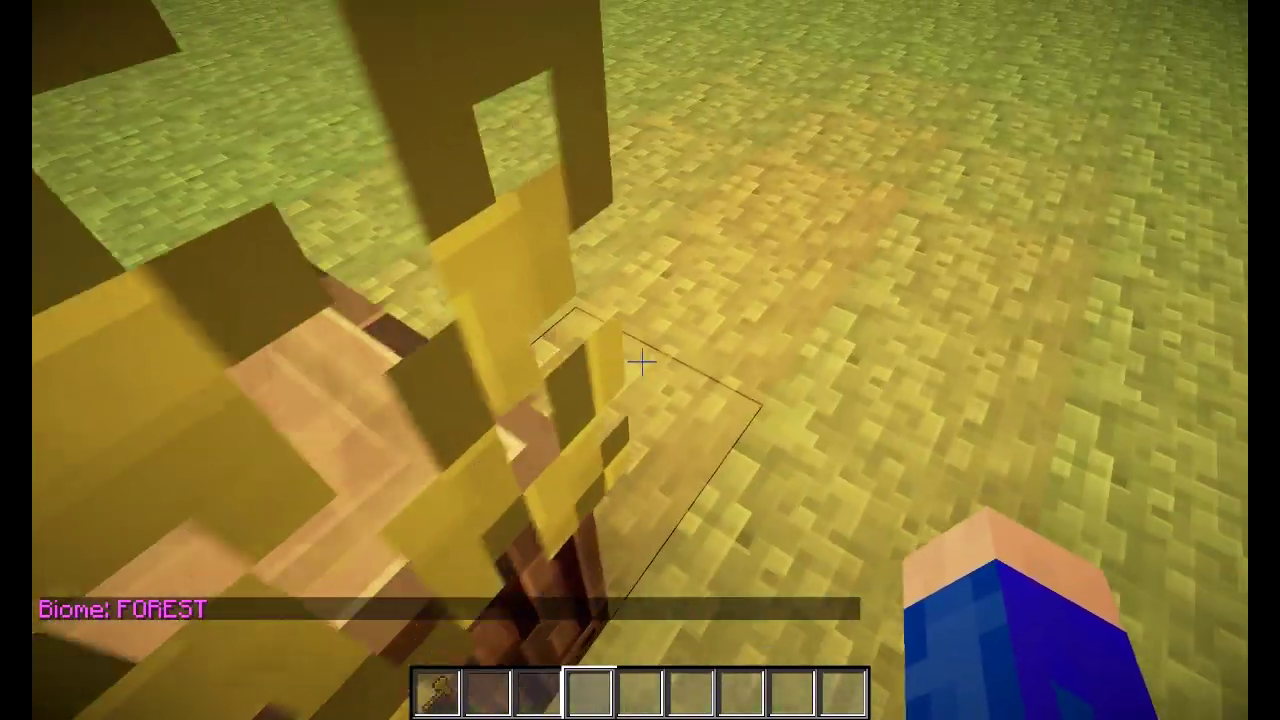
pyautogui.press('t')
pyautogui.press('Up')
pyautogui.press('Return')
pyautogui.press('s')
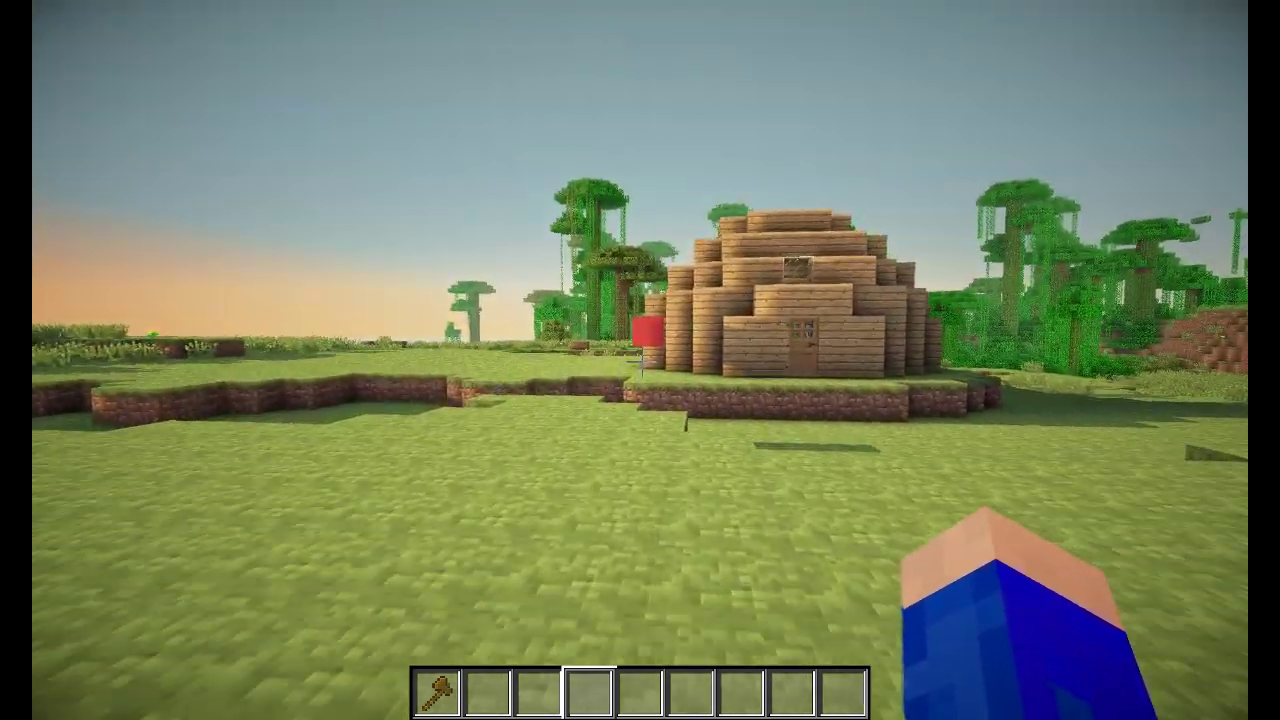
# Step: Set the world time to 5000 with the /time set command
pyautogui.scroll(1, 641, 361)
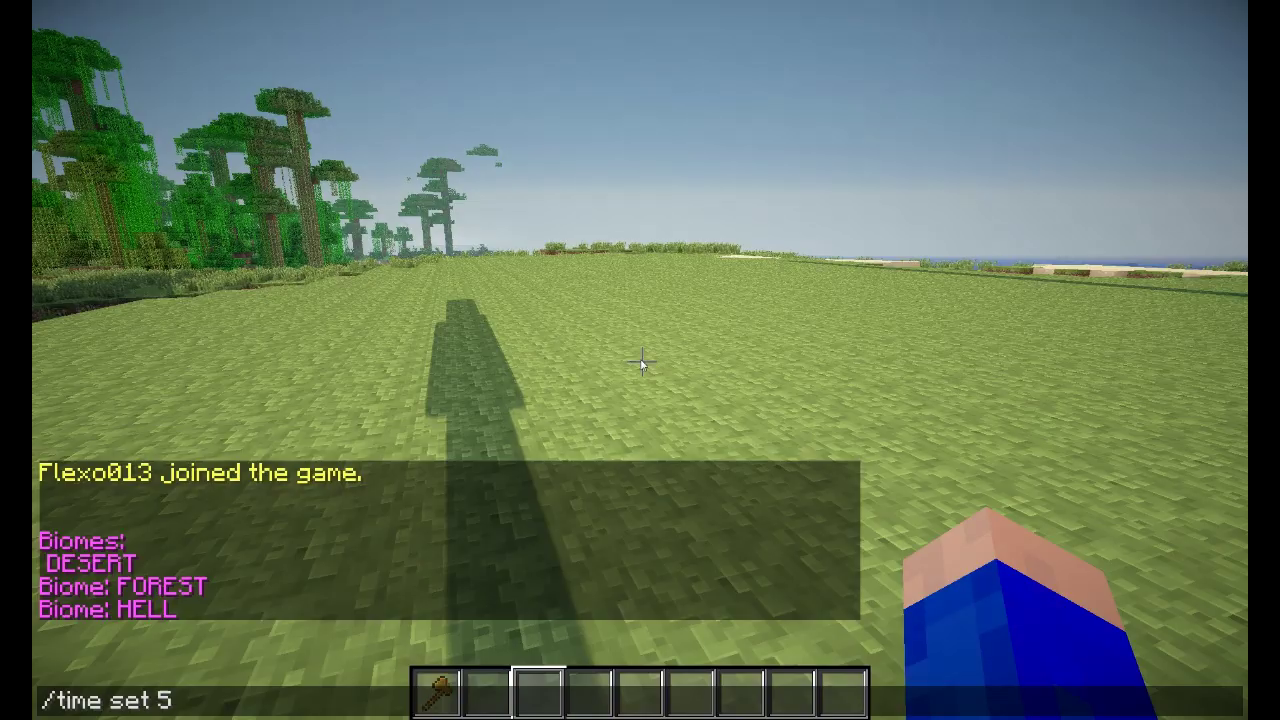
pyautogui.press('Return')
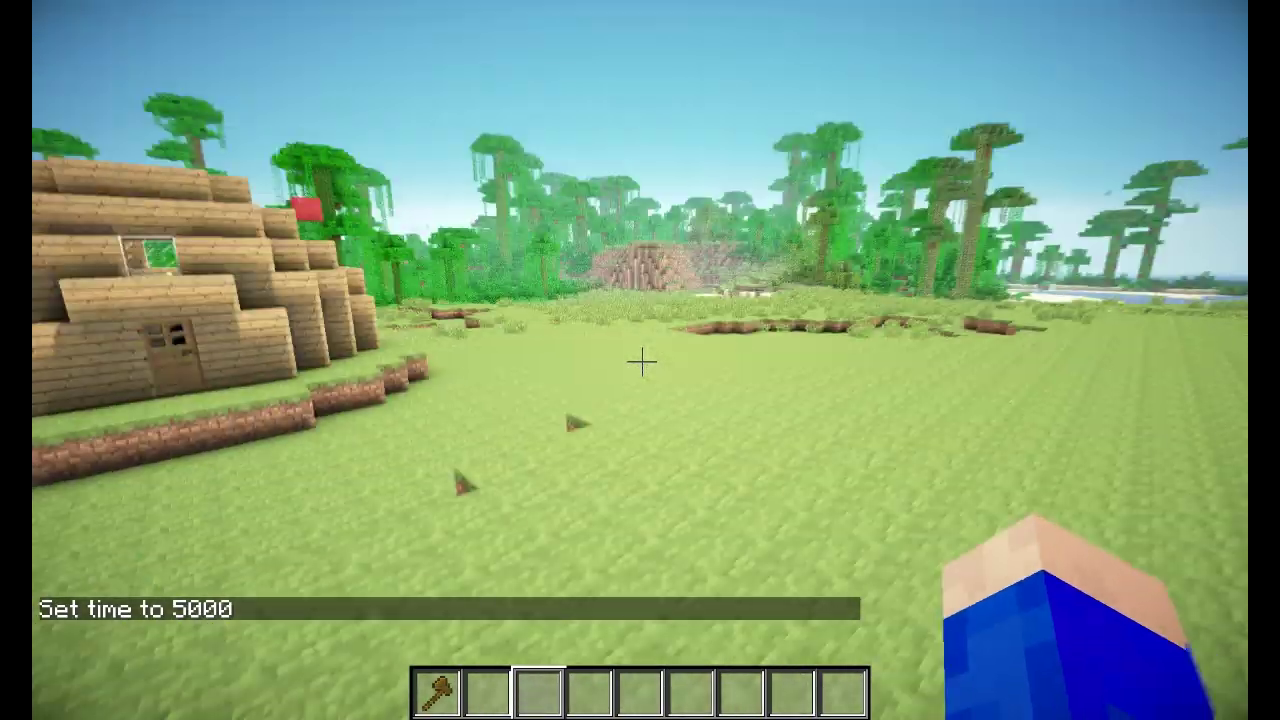
# Step: Select an area of open grass with the wooden axe, from (69, 68, 33) to (63, 68, 26)
pyautogui.scroll(2, 641, 361)
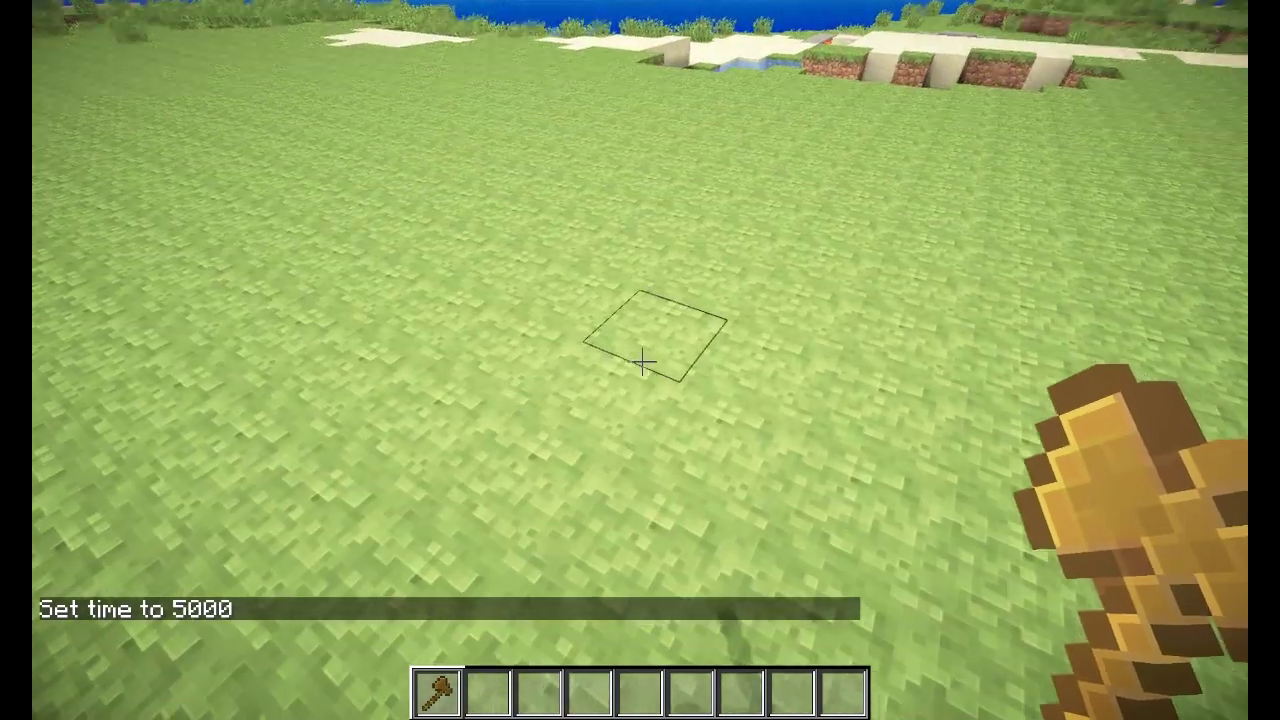
pyautogui.click(641, 365)
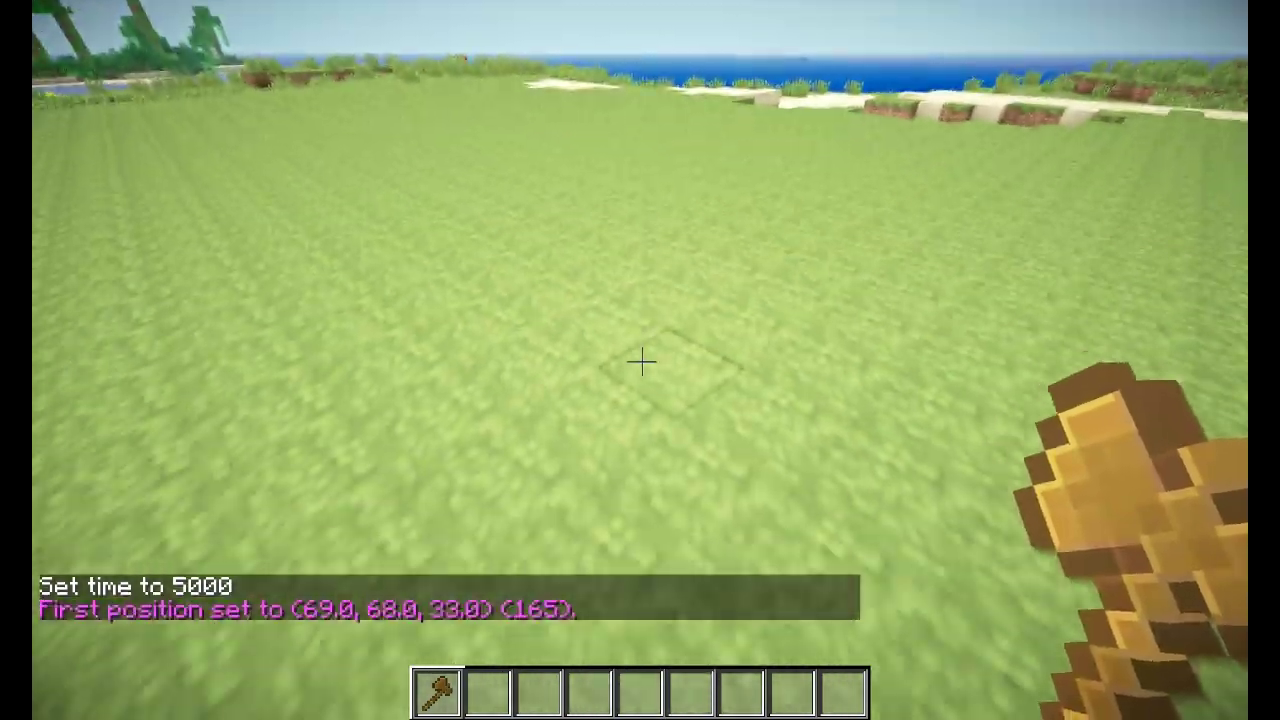
pyautogui.rightClick(641, 361)
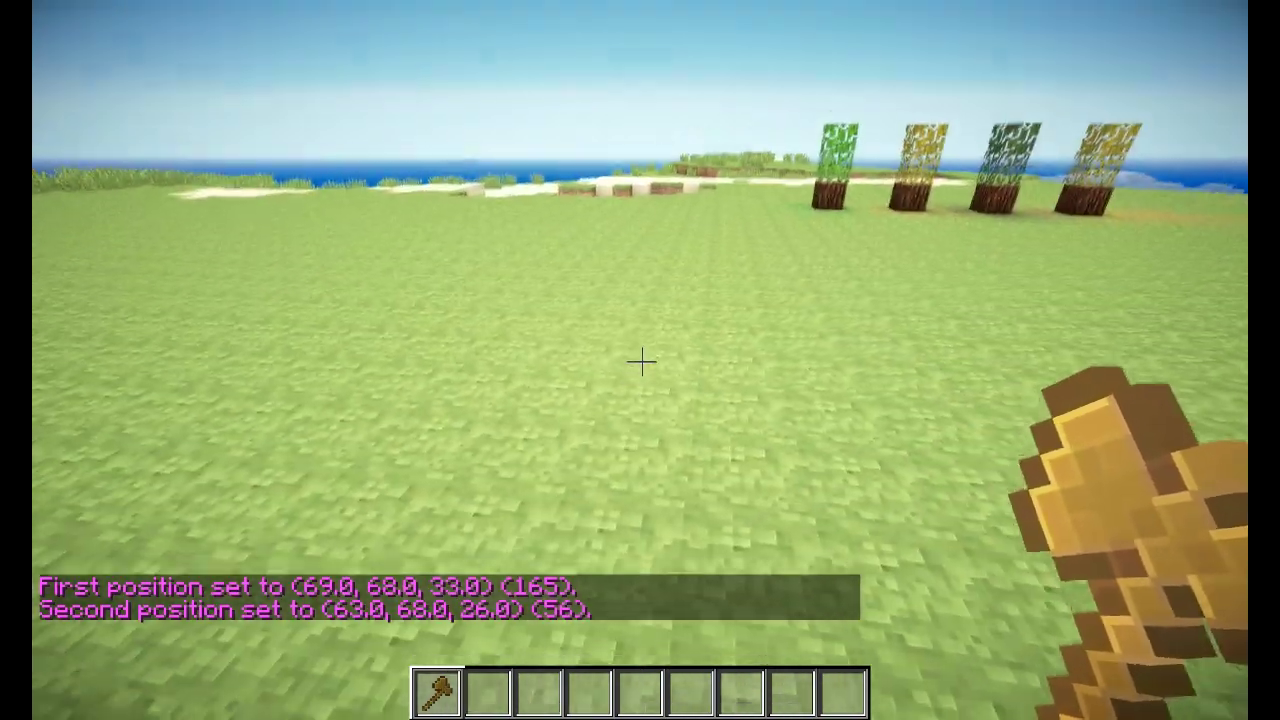
# Step: Cover the selected grass area with a layer of sand using //overlay sand
pyautogui.write('t')
pyautogui.write('//')
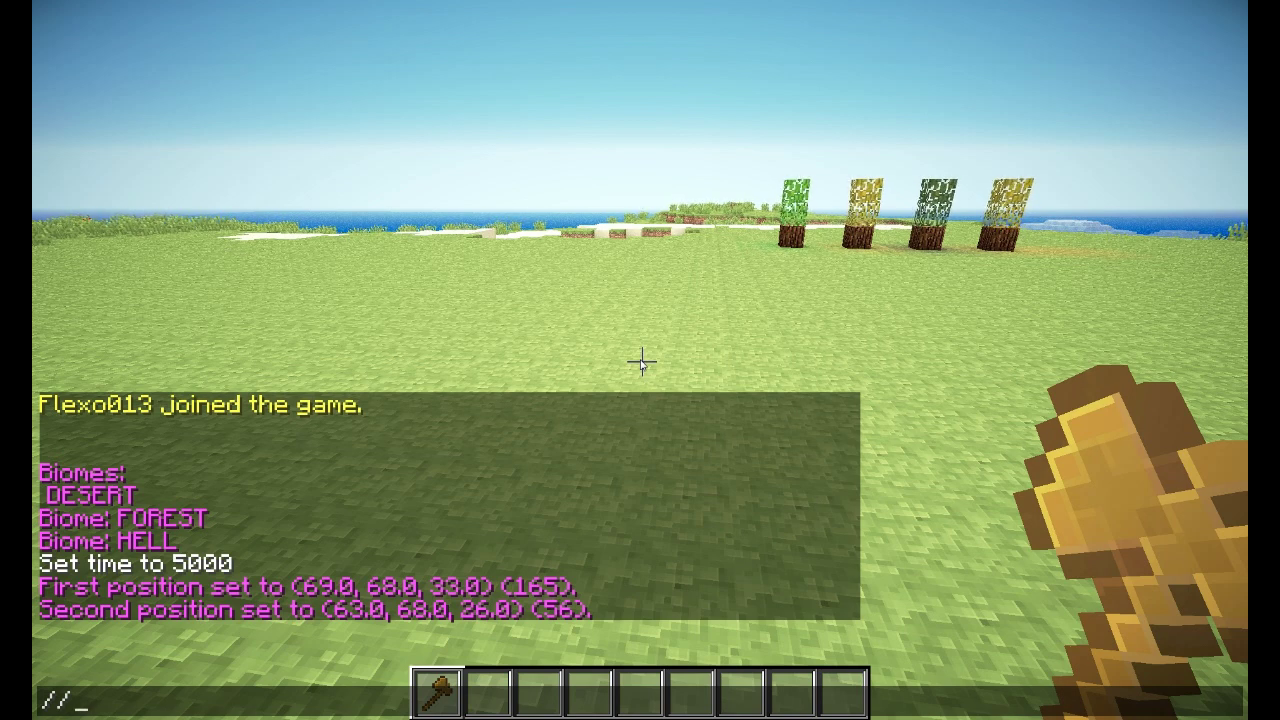
pyautogui.write('overla')
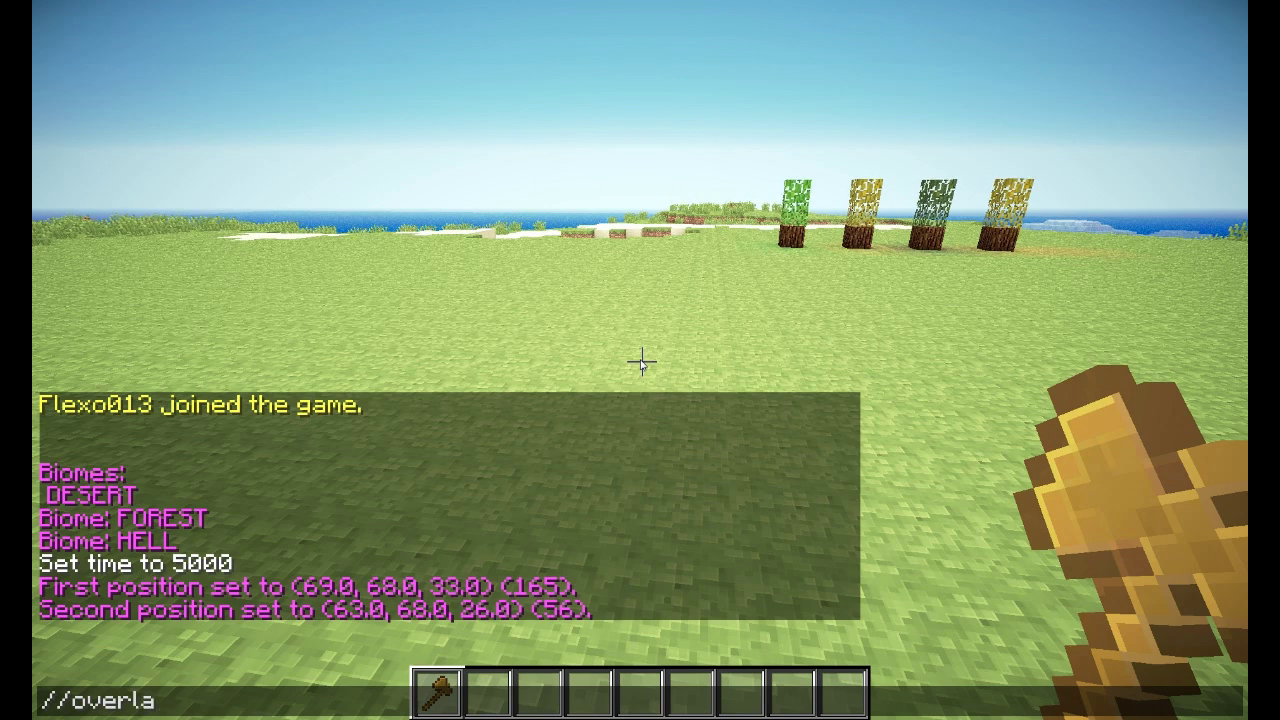
pyautogui.write('y sand')
pyautogui.press('Return')
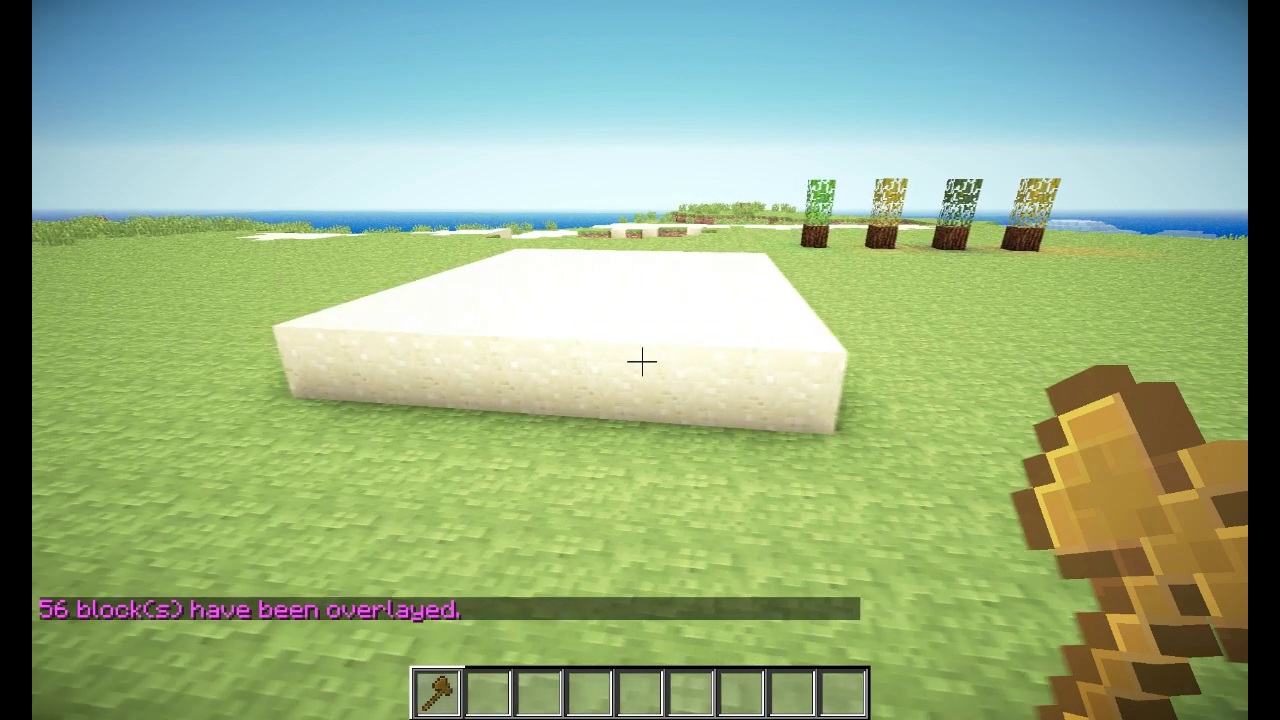
# Step: Inspect the sand layer from its corner and undo the overlay with /undo
pyautogui.press('a')
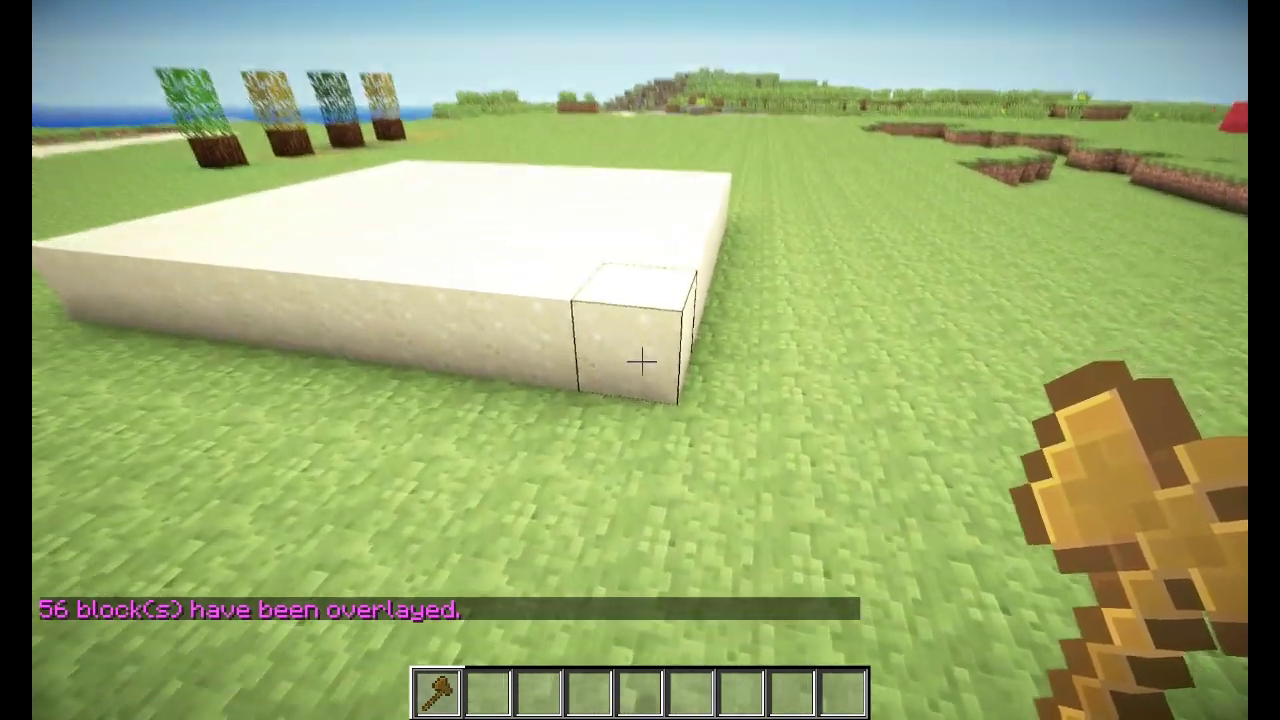
pyautogui.press('w')
pyautogui.press('s')
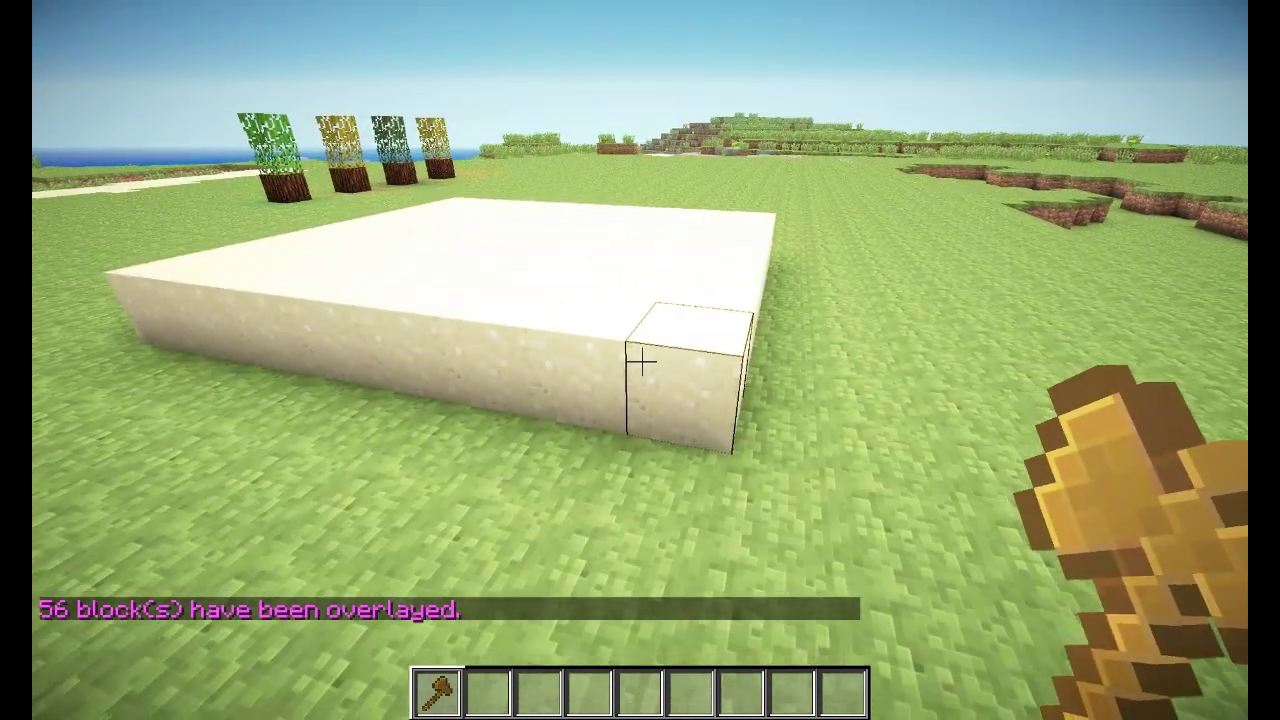
pyautogui.write('t/undo')
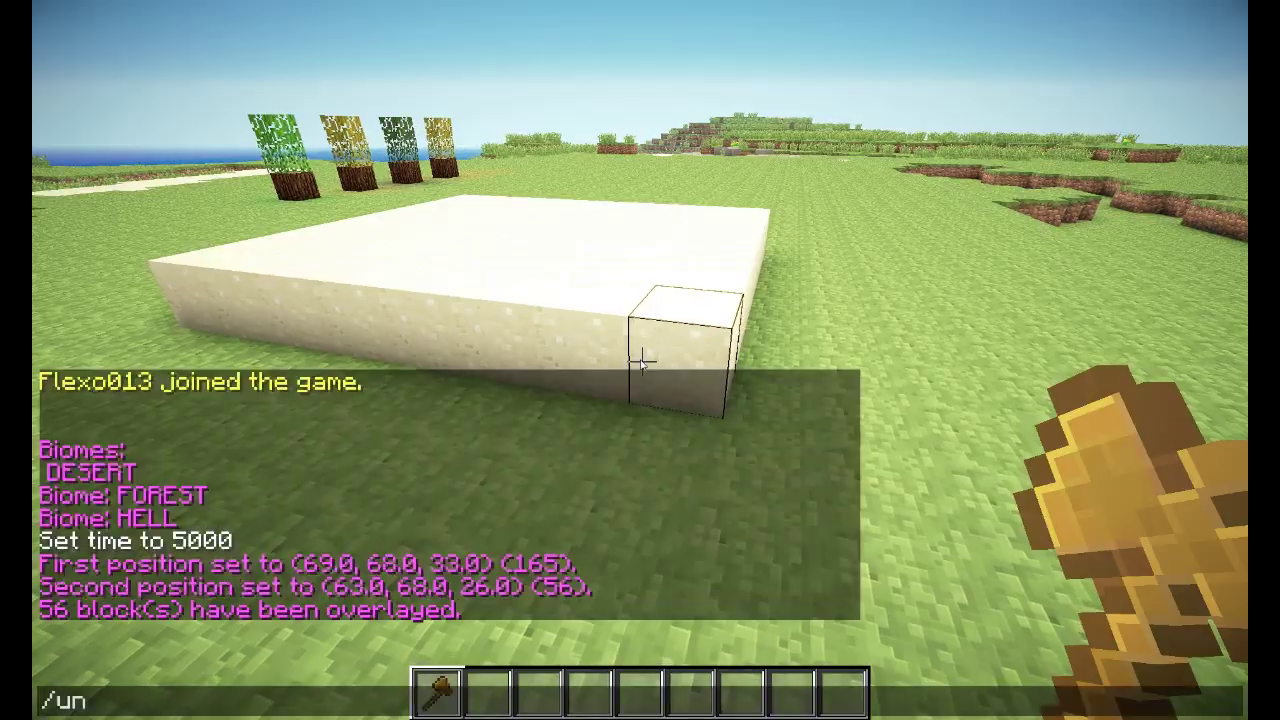
pyautogui.press('Return')
pyautogui.press('w')
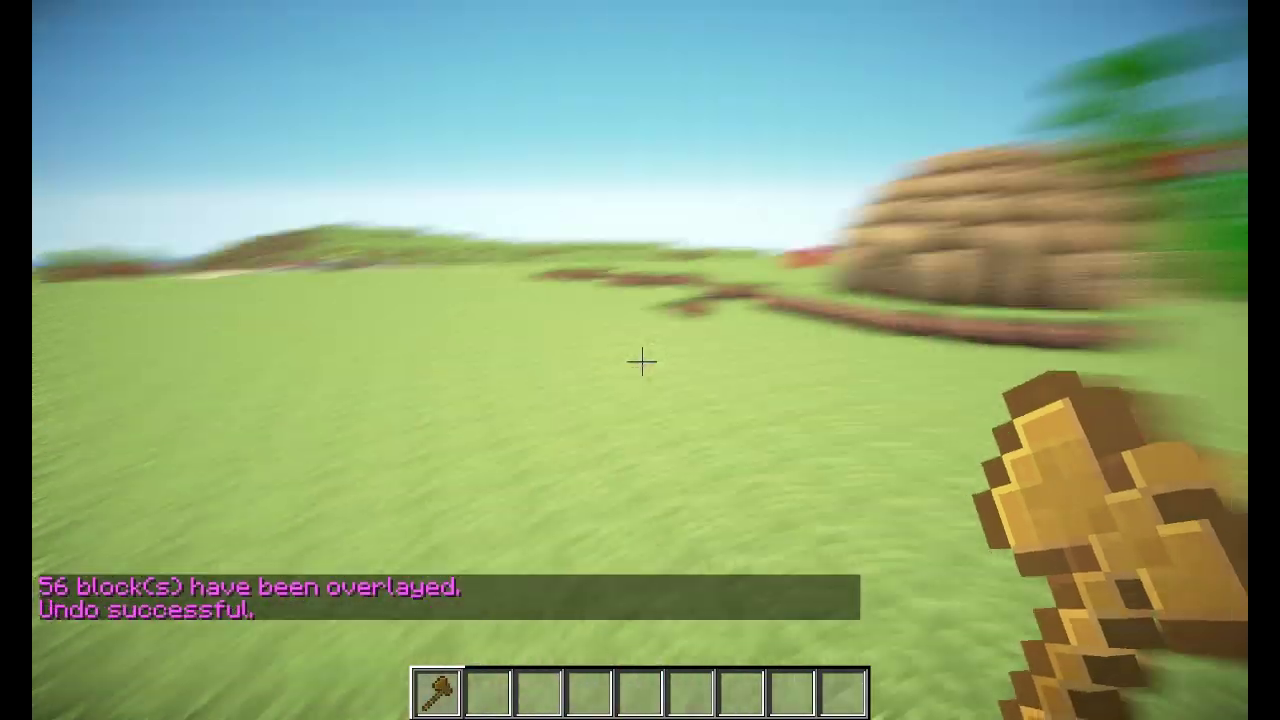
# Step: Open the wooden house's door and select the house with the wooden axe from (49, 70, 7) to (59, 74, -3)
pyautogui.press('2')
pyautogui.press('w')
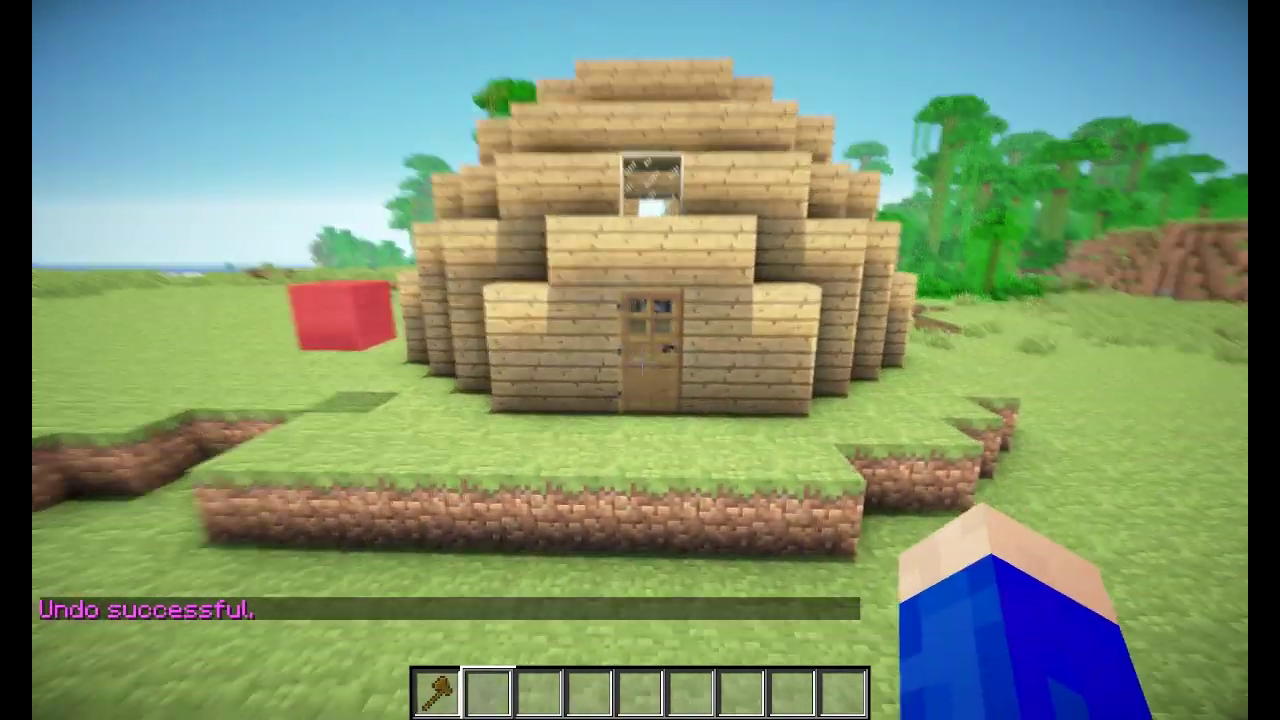
pyautogui.rightClick(640, 360)
pyautogui.press('w')
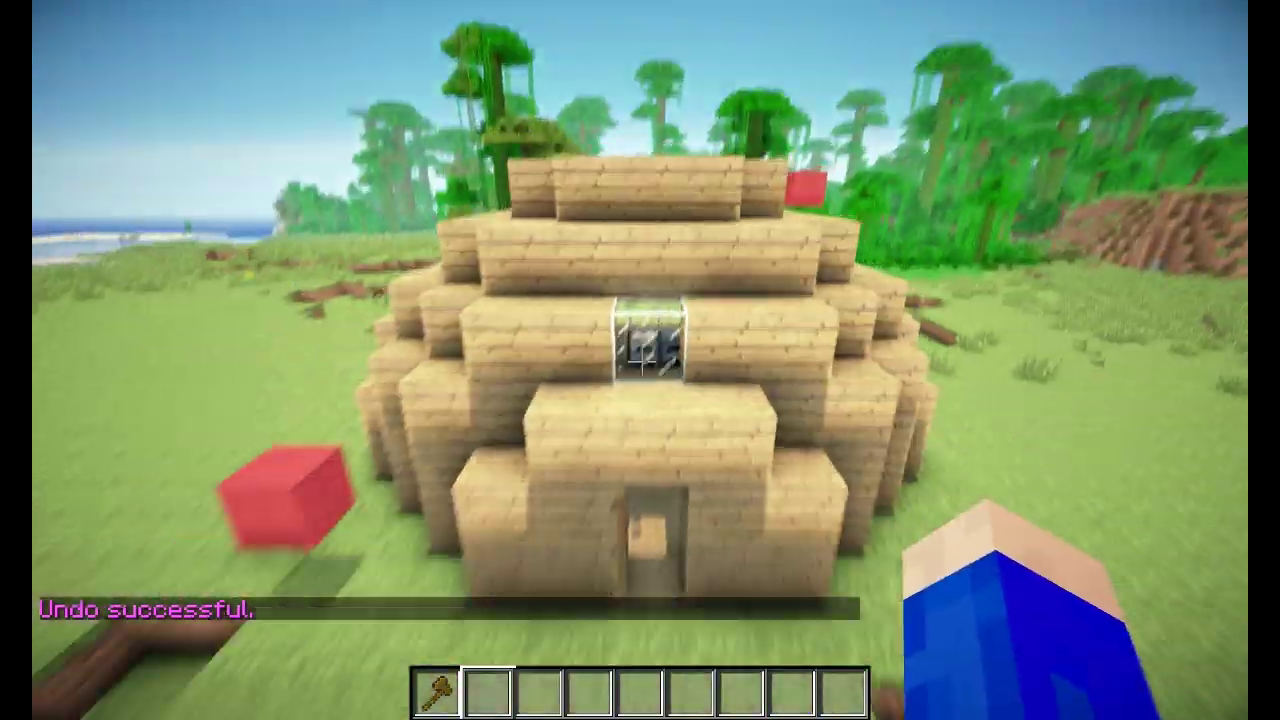
pyautogui.press('w')
pyautogui.press('1')
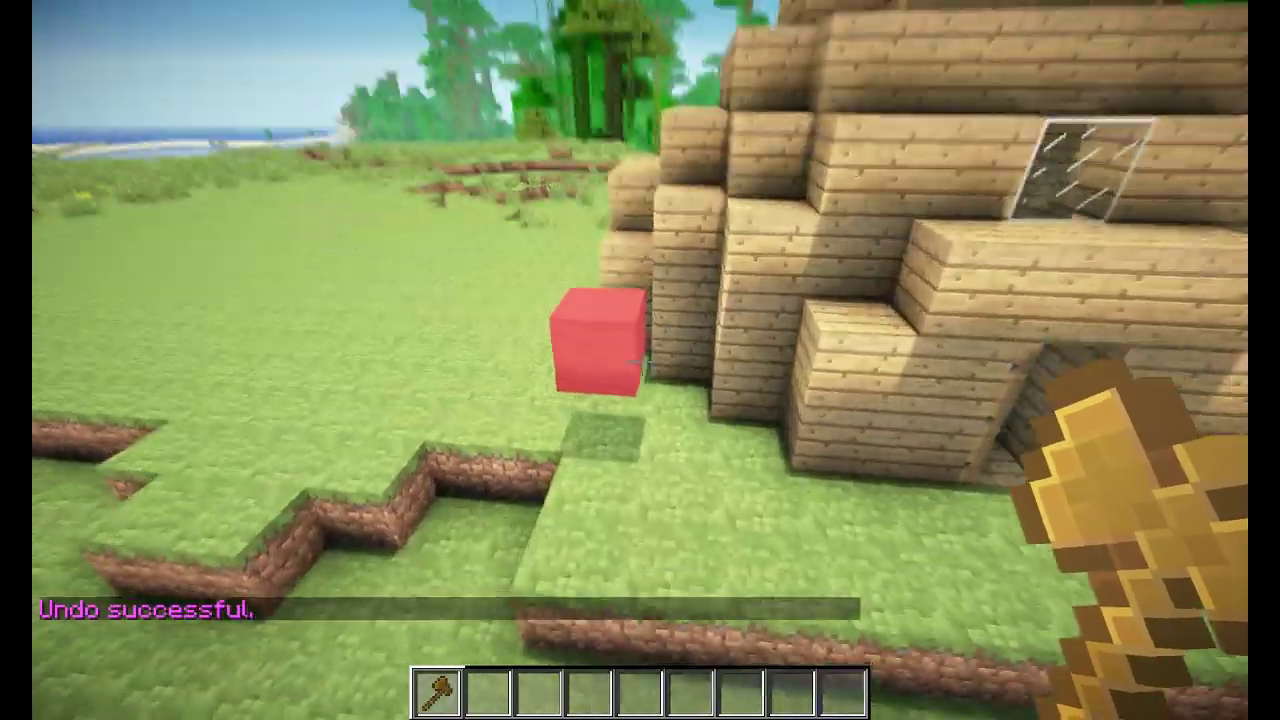
pyautogui.click(607, 338)
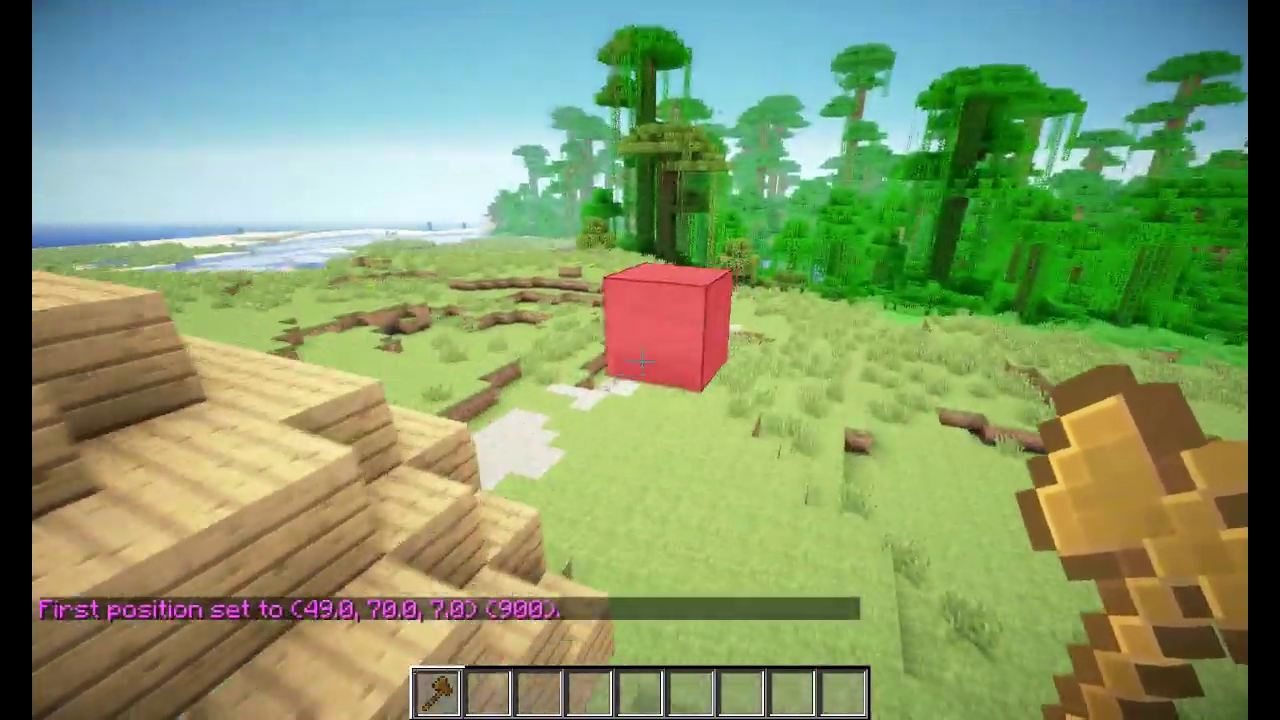
pyautogui.rightClick(640, 362)
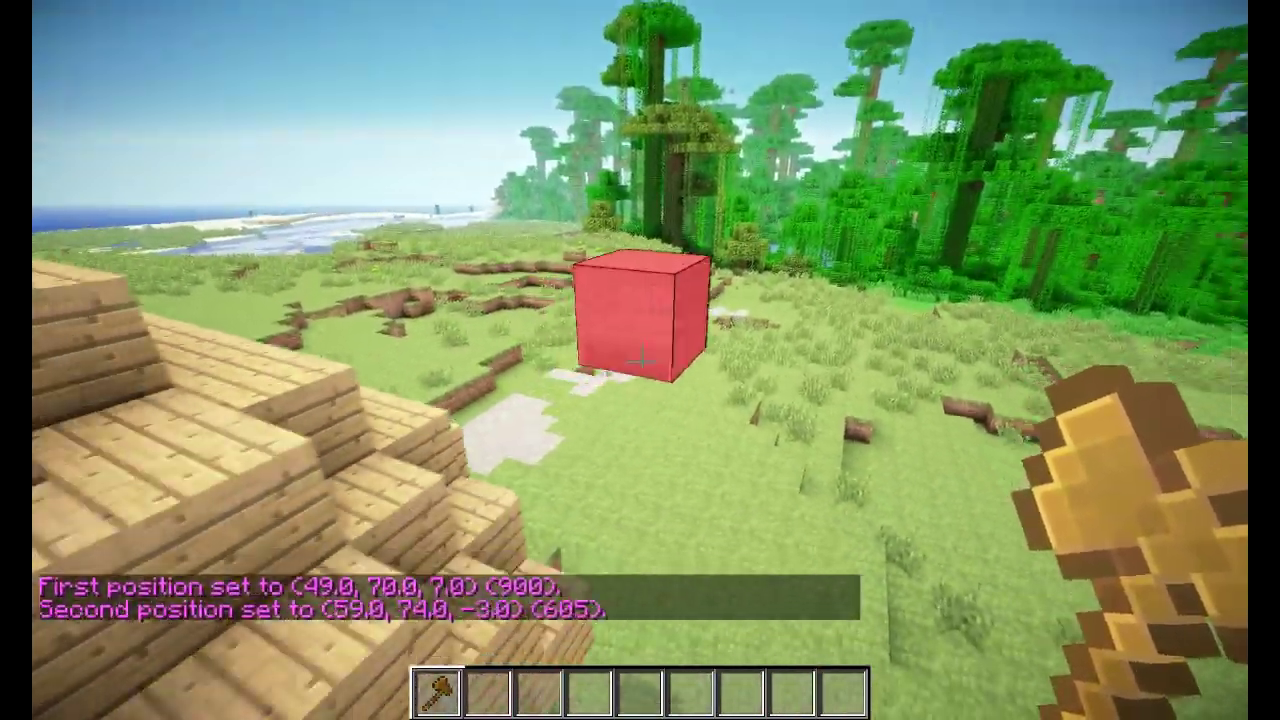
# Step: Cover the top surfaces of the selected wooden house with a layer of red wool using the //overlay command
pyautogui.press('s')
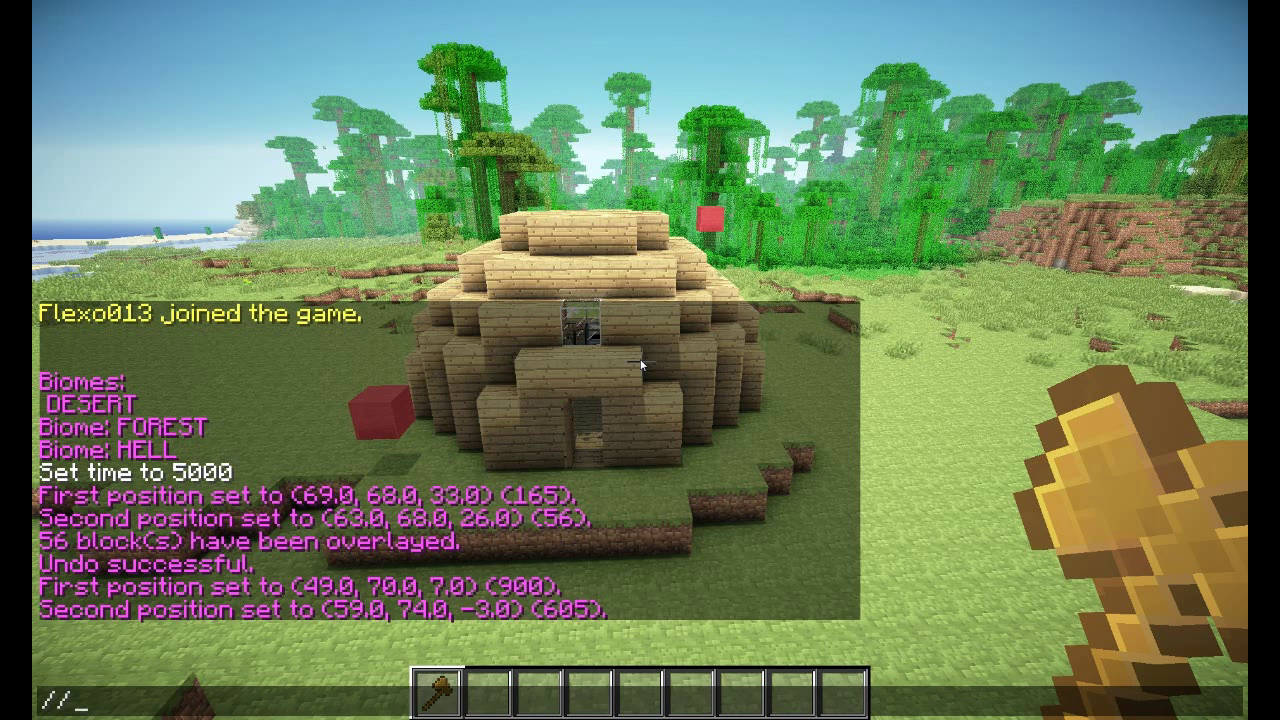
pyautogui.write('ay')
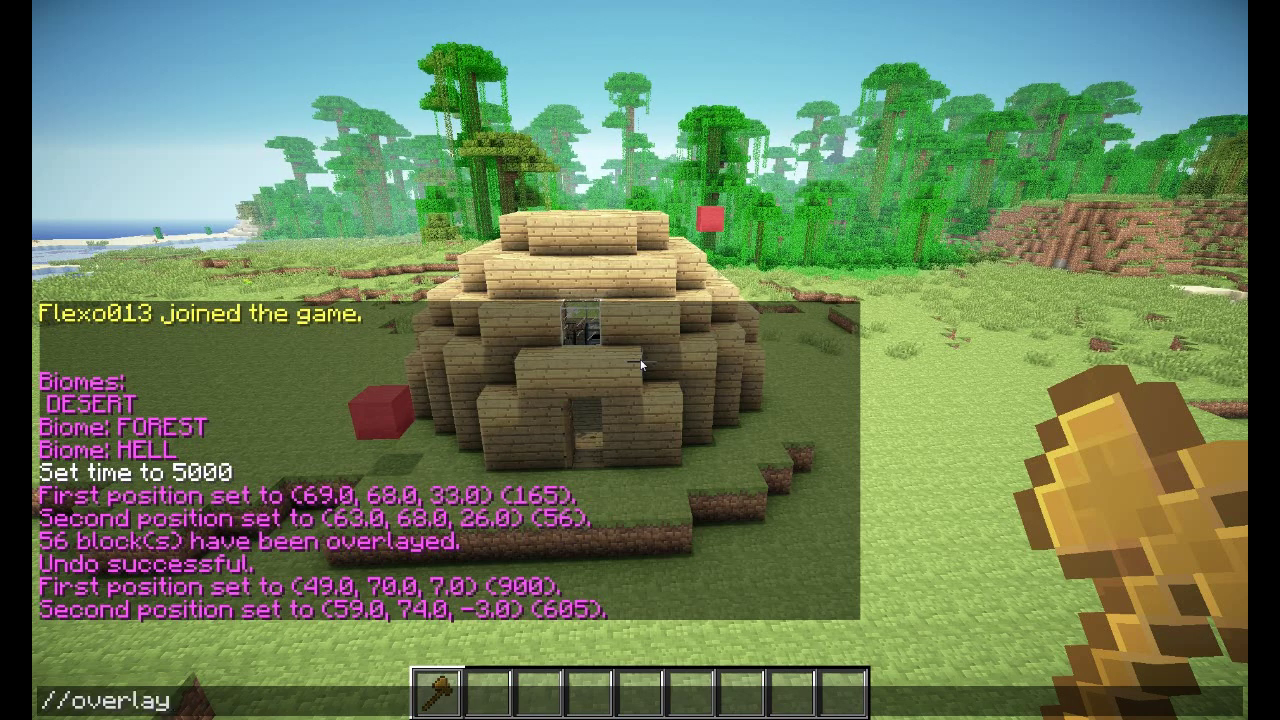
pyautogui.write(' 35:1')
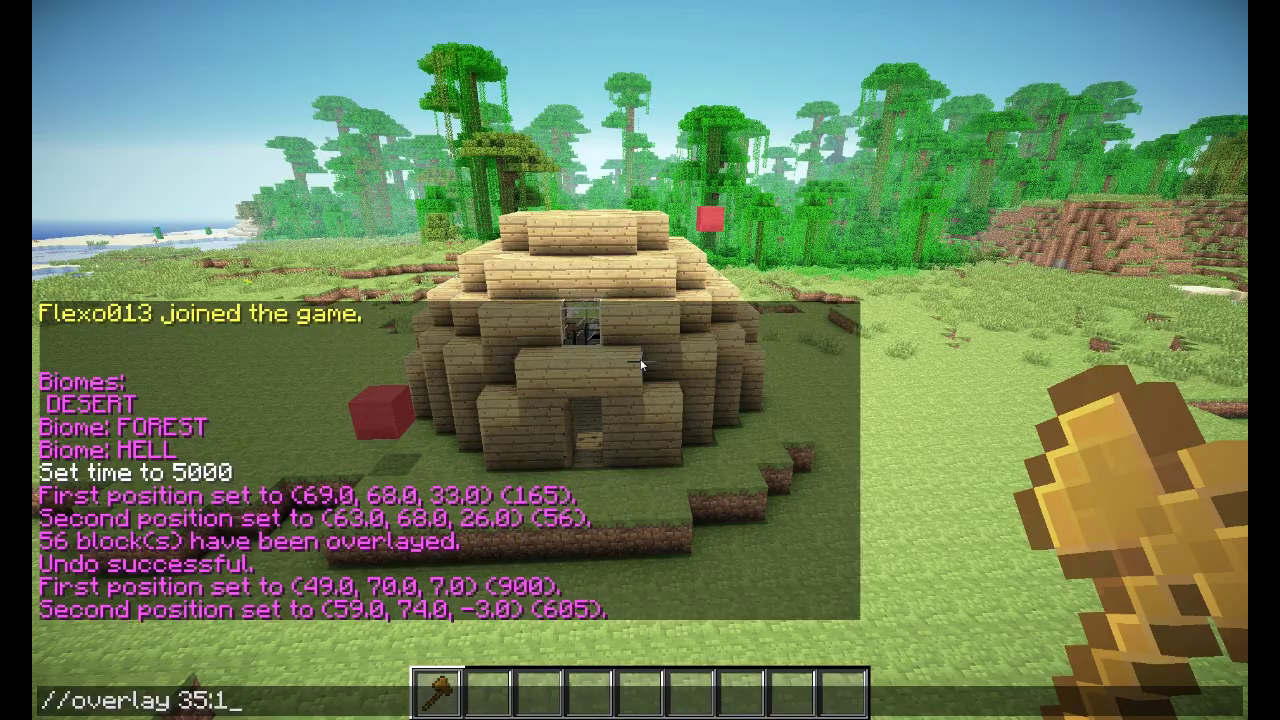
pyautogui.write('w')
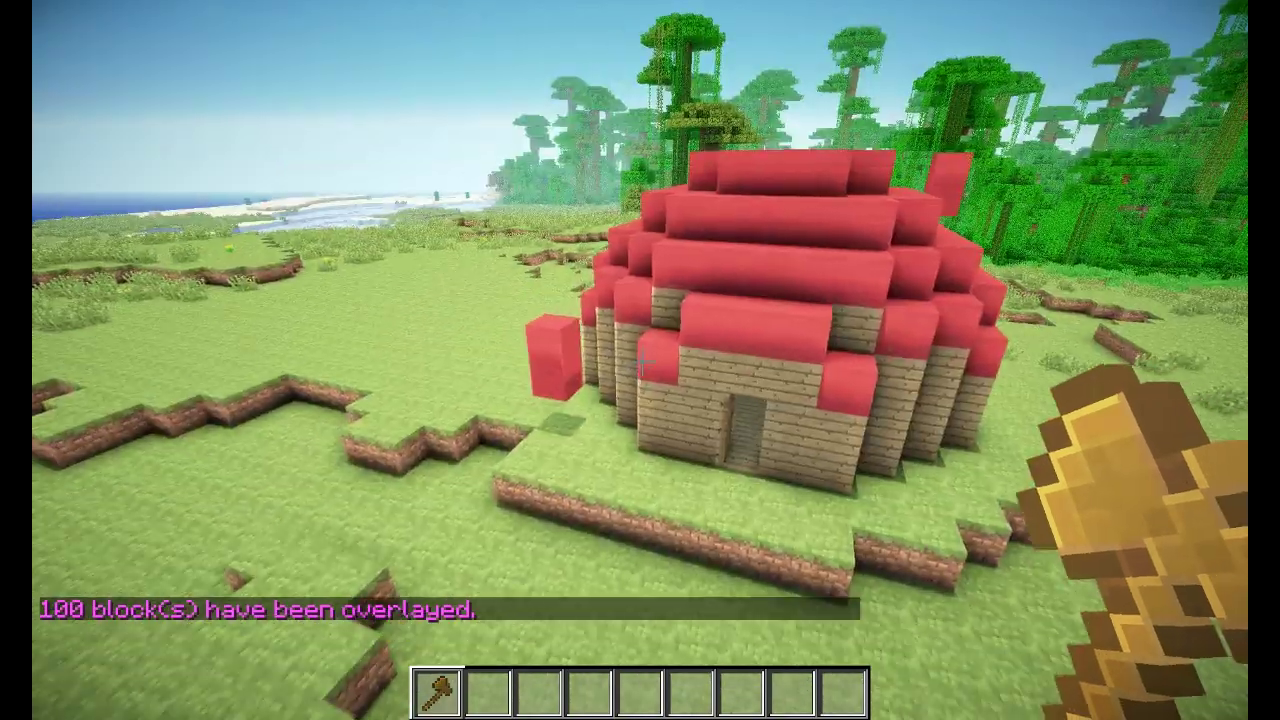
# Step: Break the floating red wool marker blocks at the two opposite corners of the house
pyautogui.scroll(-1, 642, 361)
pyautogui.click(642, 361)
pyautogui.click(642, 361)
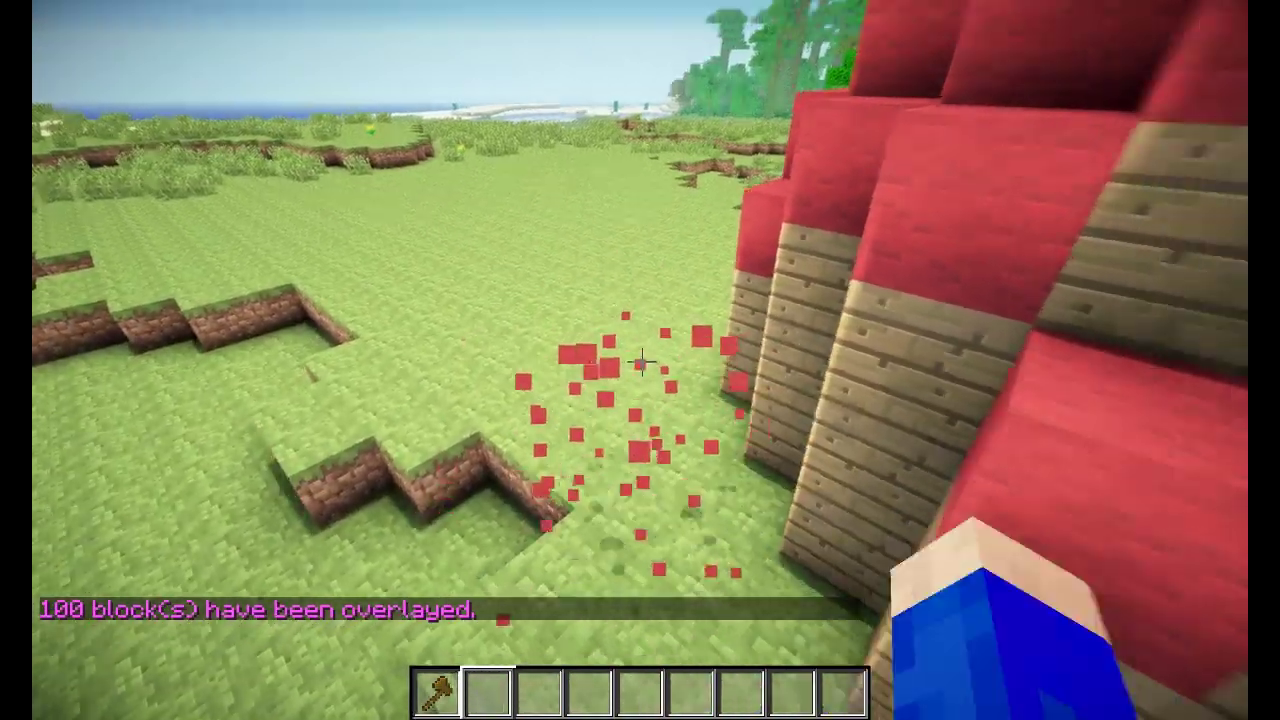
pyautogui.press('w')
pyautogui.press('space')
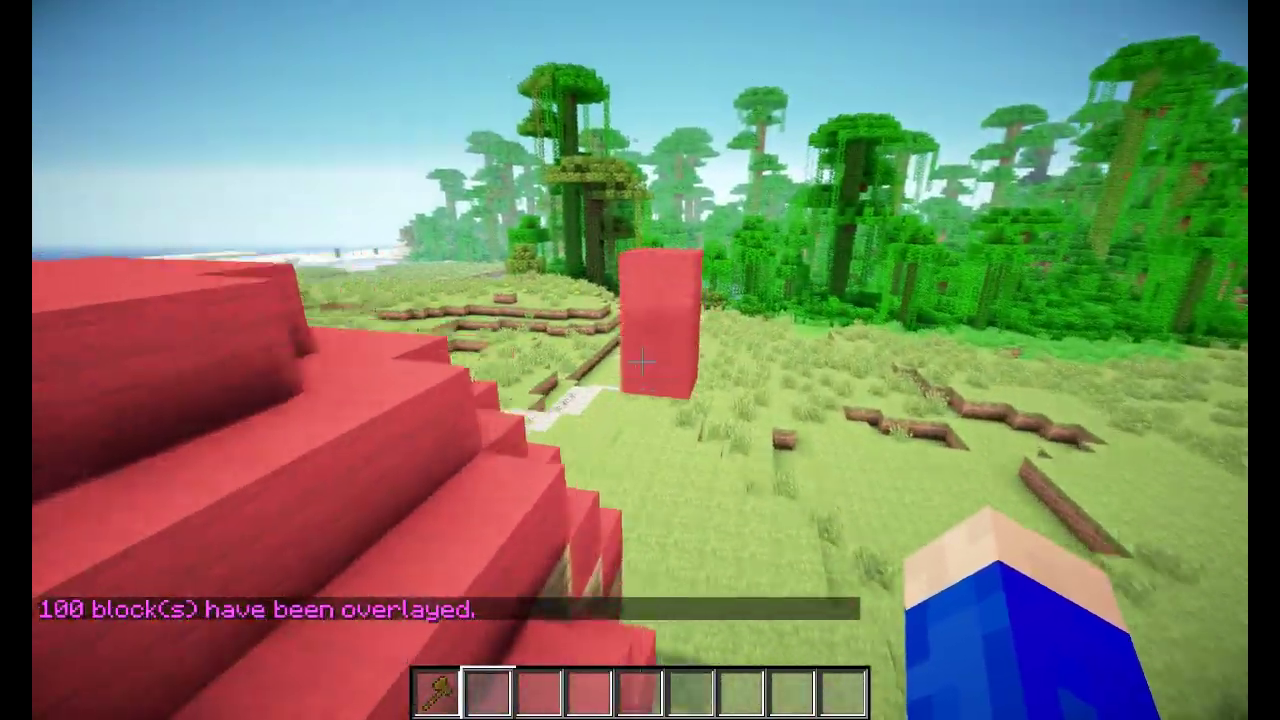
pyautogui.click(640, 360)
pyautogui.press('s')
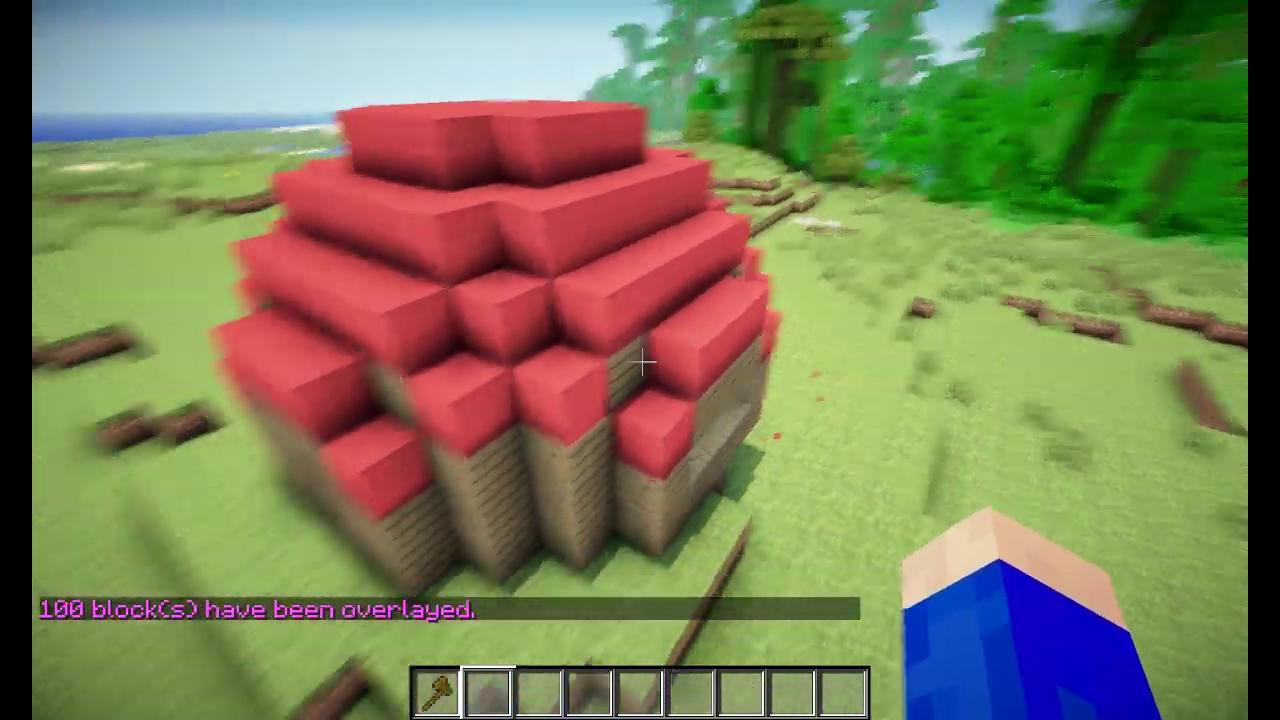
pyautogui.press('s')
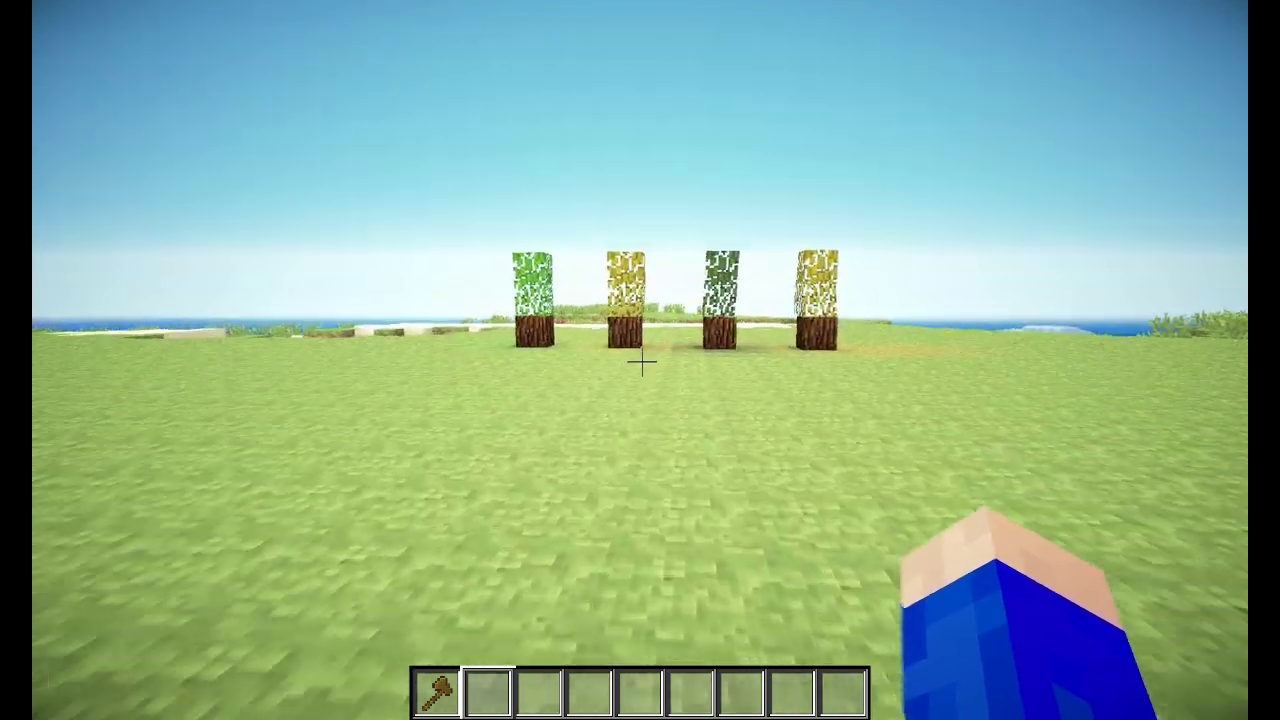
# Step: Select an area of open grass near the leaf pillars with the wooden axe, from (87, 68, 42) to (70, 68, 31)
pyautogui.scroll(1, 642, 362)
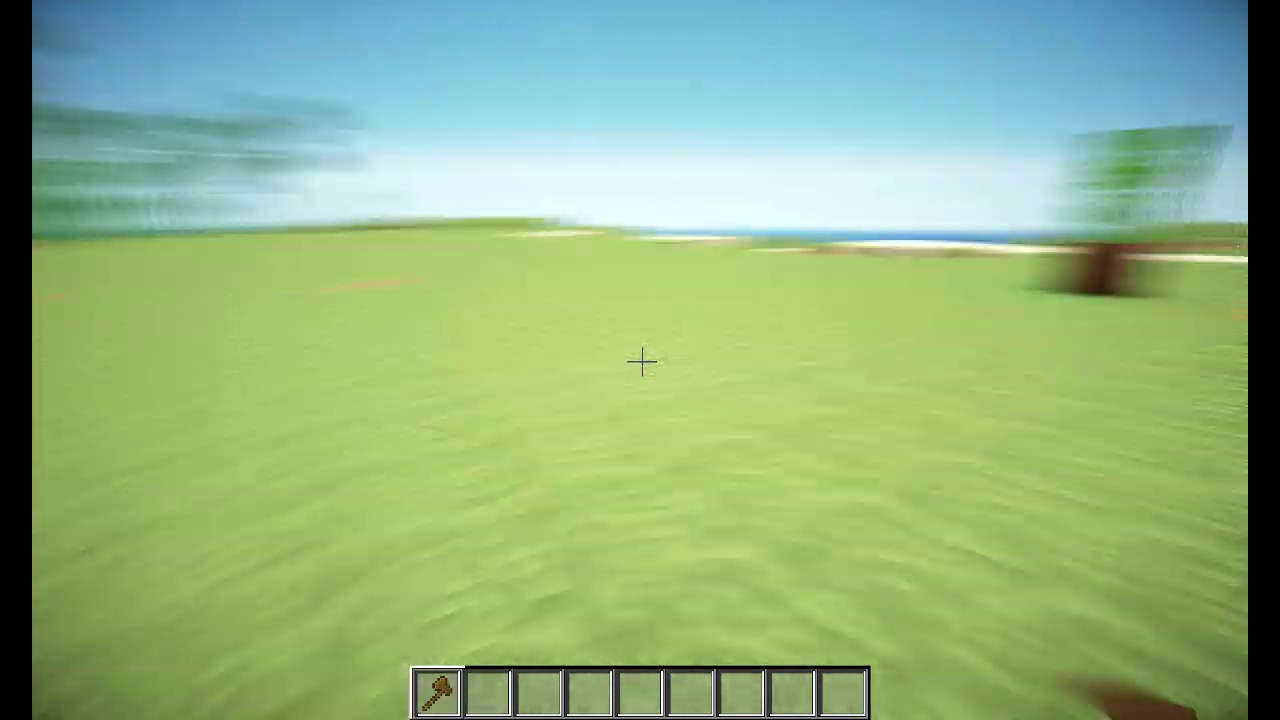
pyautogui.scroll(-1, 642, 362)
pyautogui.press('w')
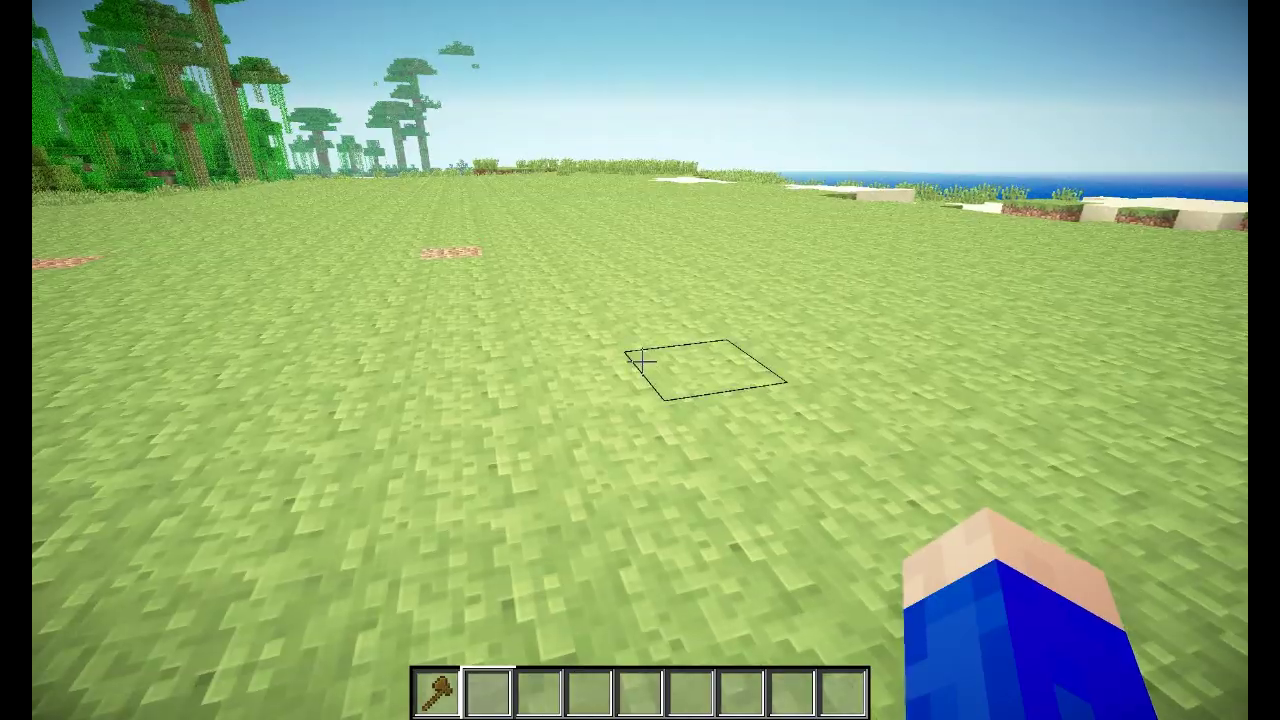
pyautogui.scroll(1, 641, 362)
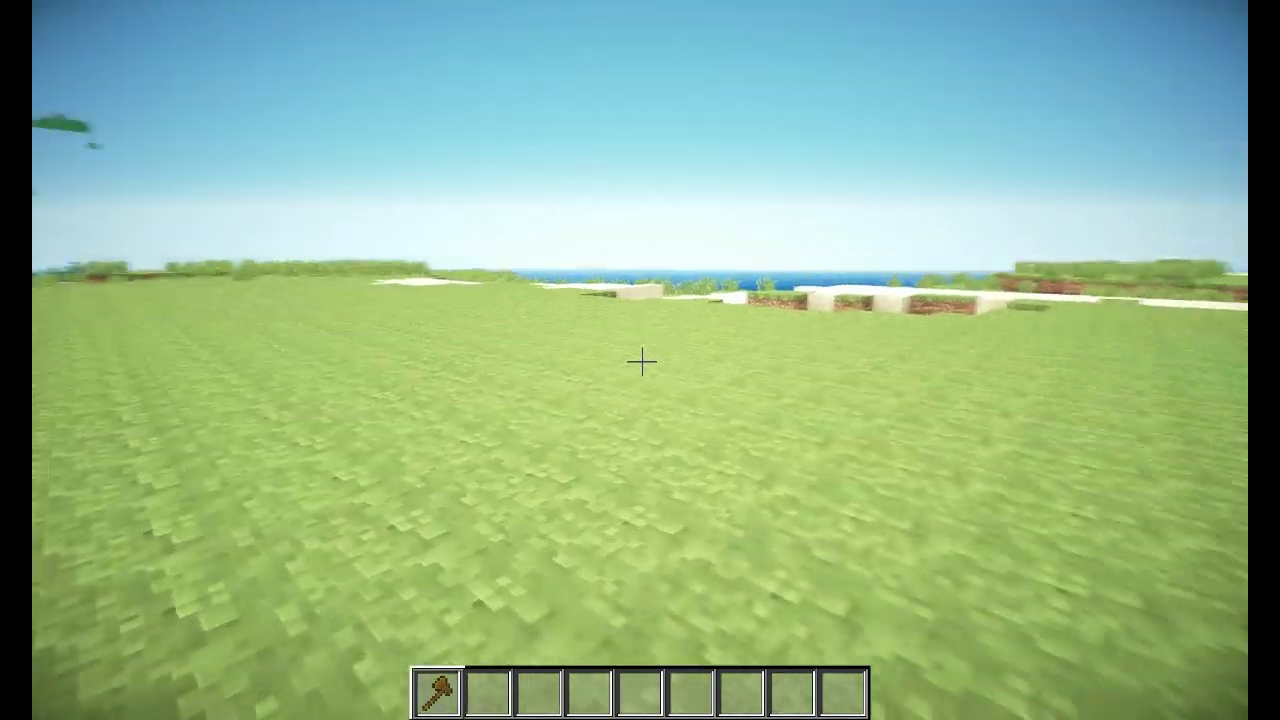
pyautogui.press('w')
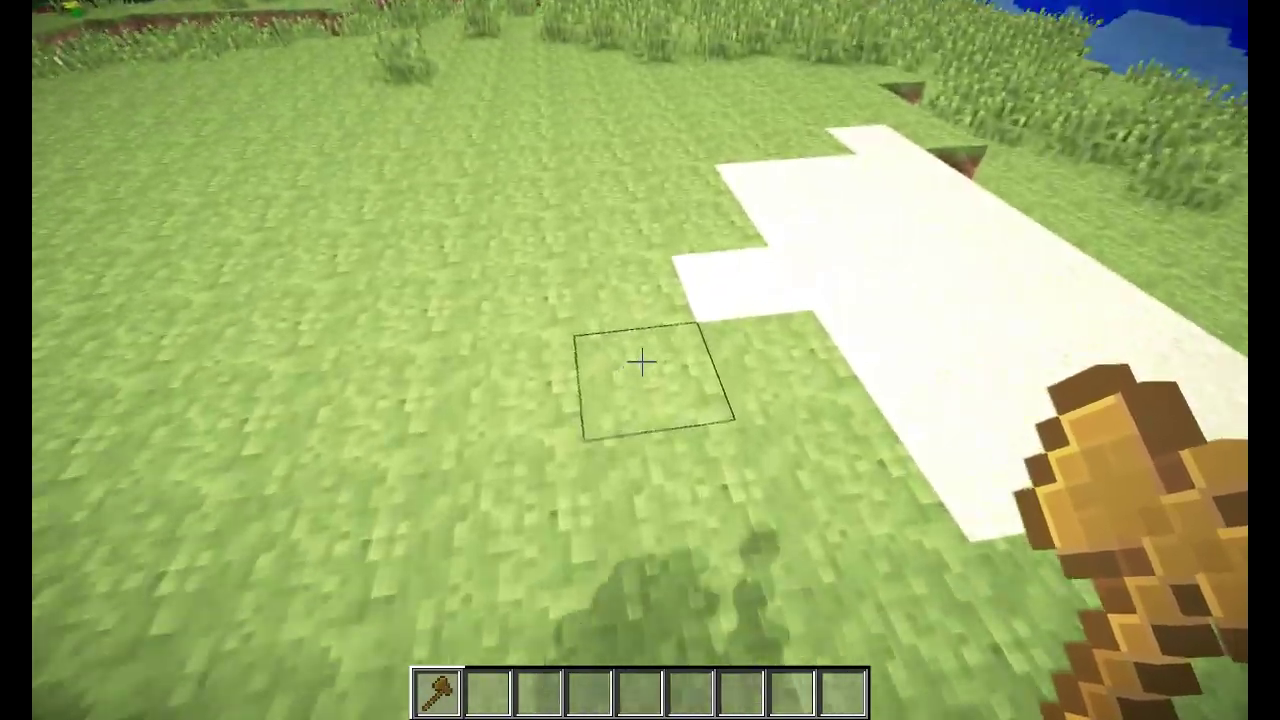
pyautogui.click(641, 362)
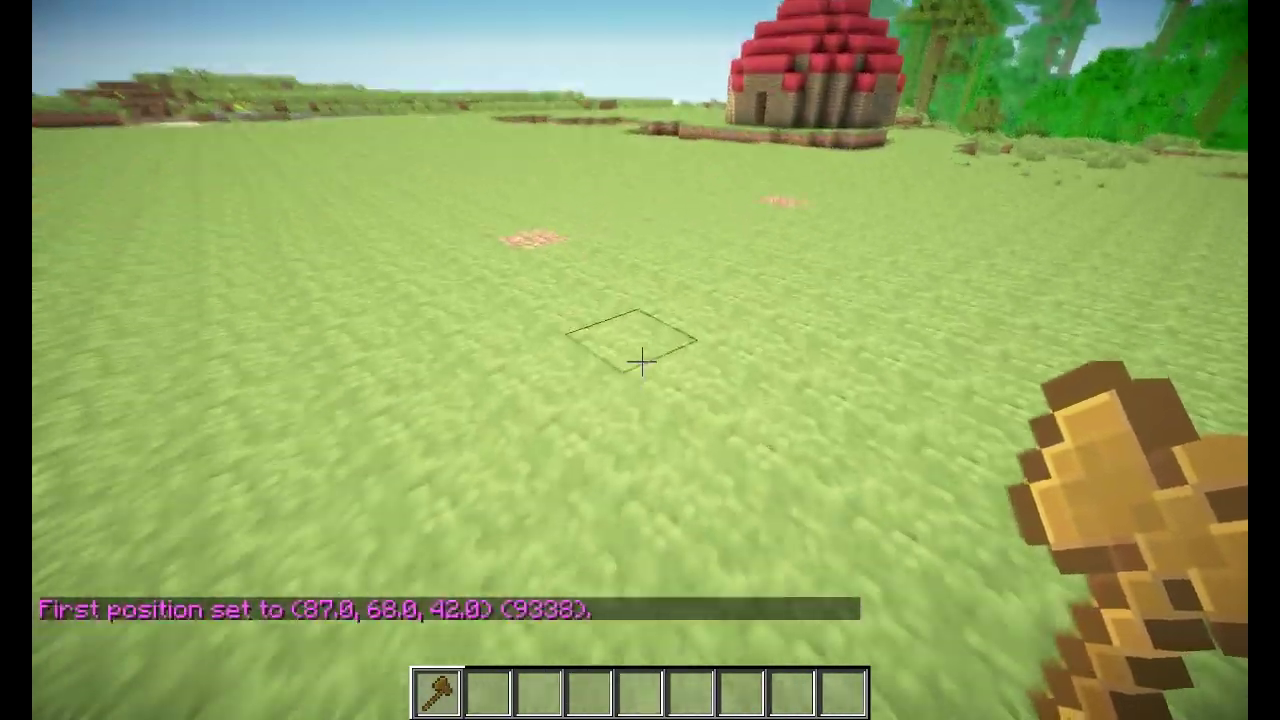
pyautogui.rightClick(641, 362)
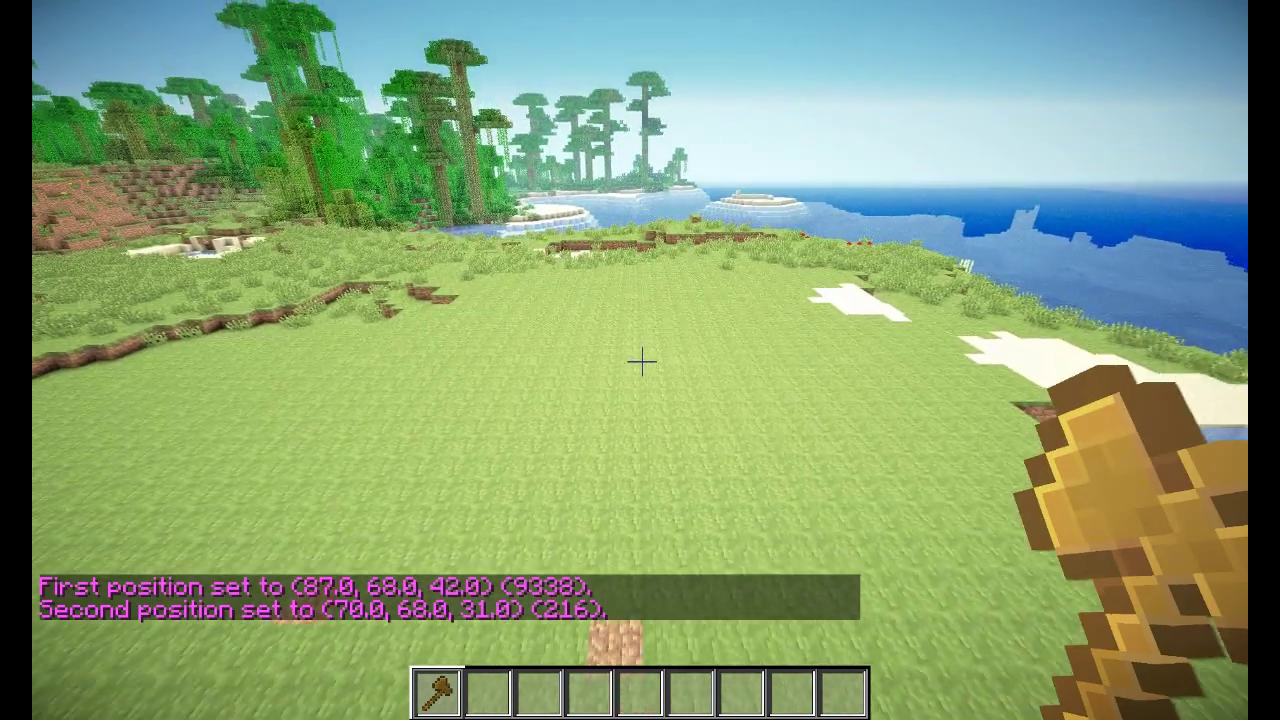
# Step: Generate a forest on the grass around the leaf pillars with /forestgen, look at it from above and remove it with /undo
pyautogui.press('t')
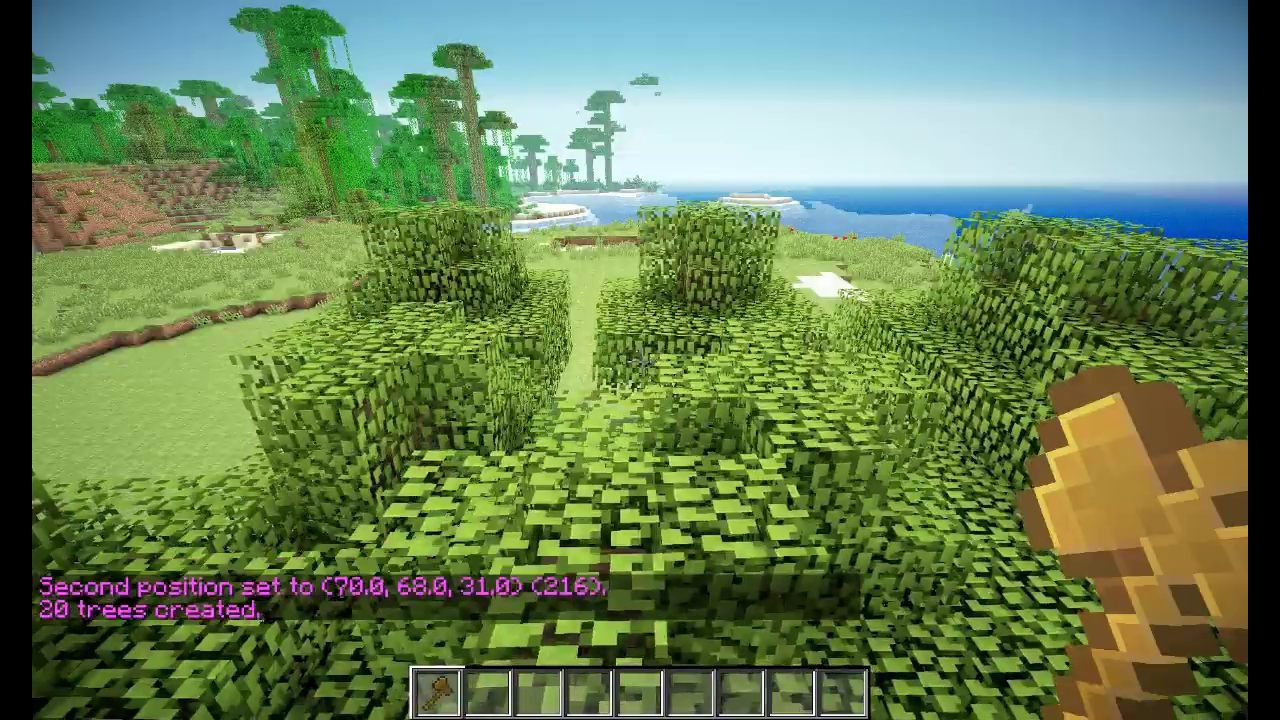
pyautogui.press('space')
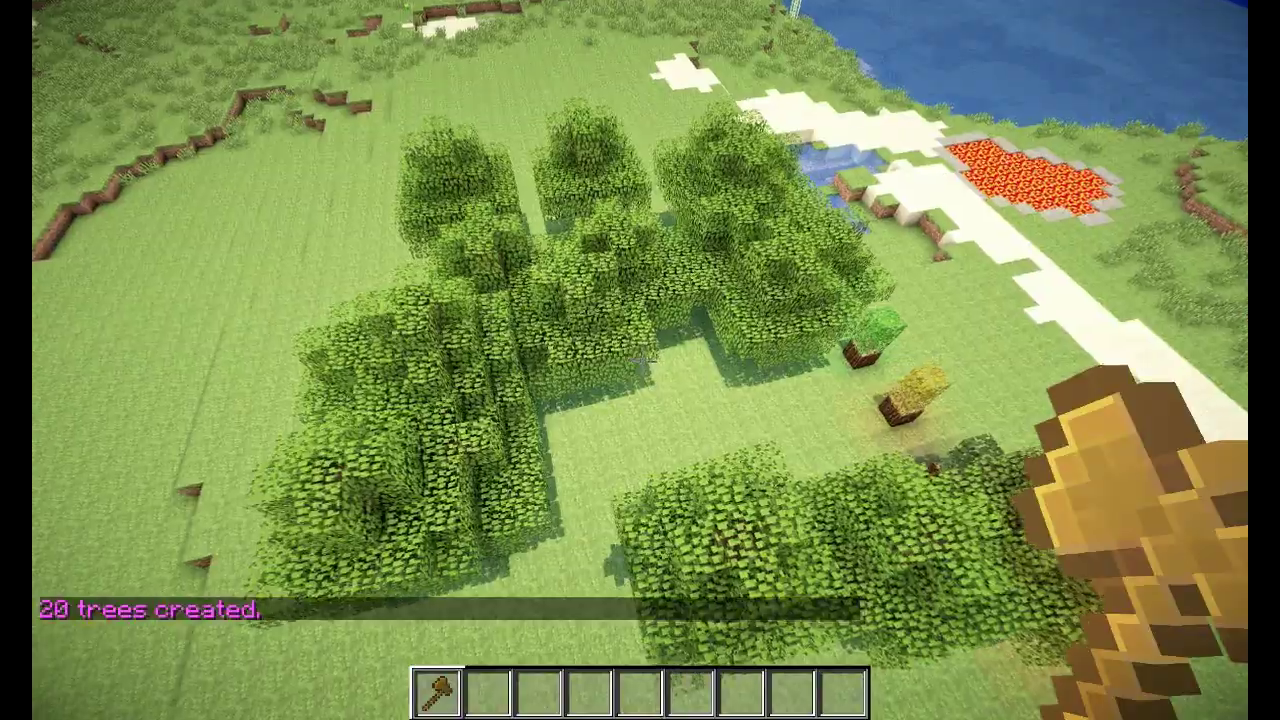
pyautogui.press('t')
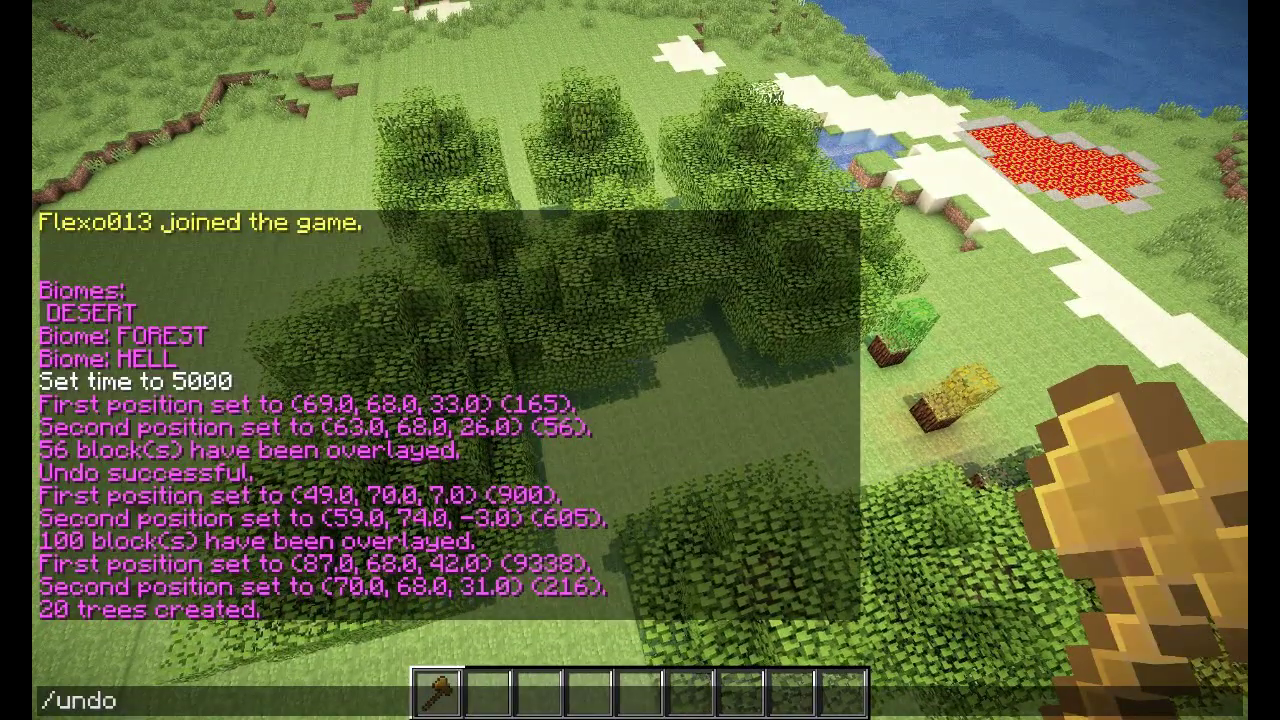
pyautogui.write('/undo')
pyautogui.press('Return')
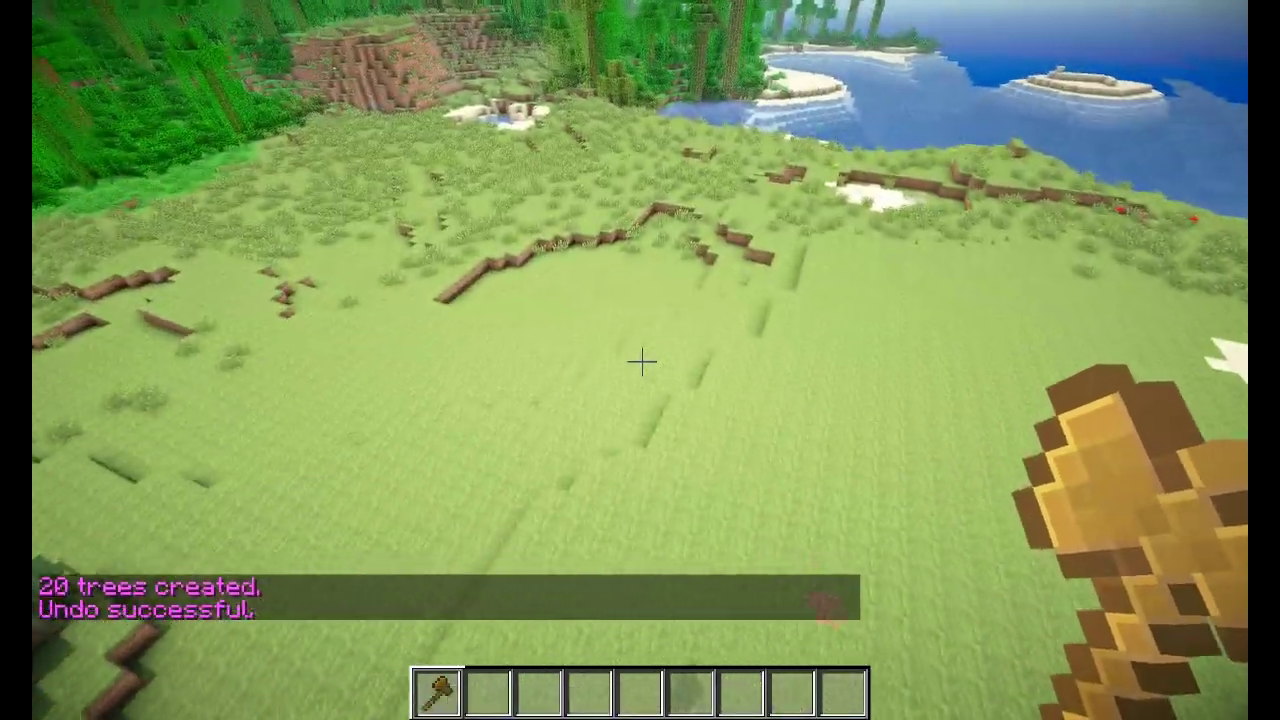
# Step: Generate a smaller forest of size 5 on the grass near the house using /forestgen 5
pyautogui.press('w')
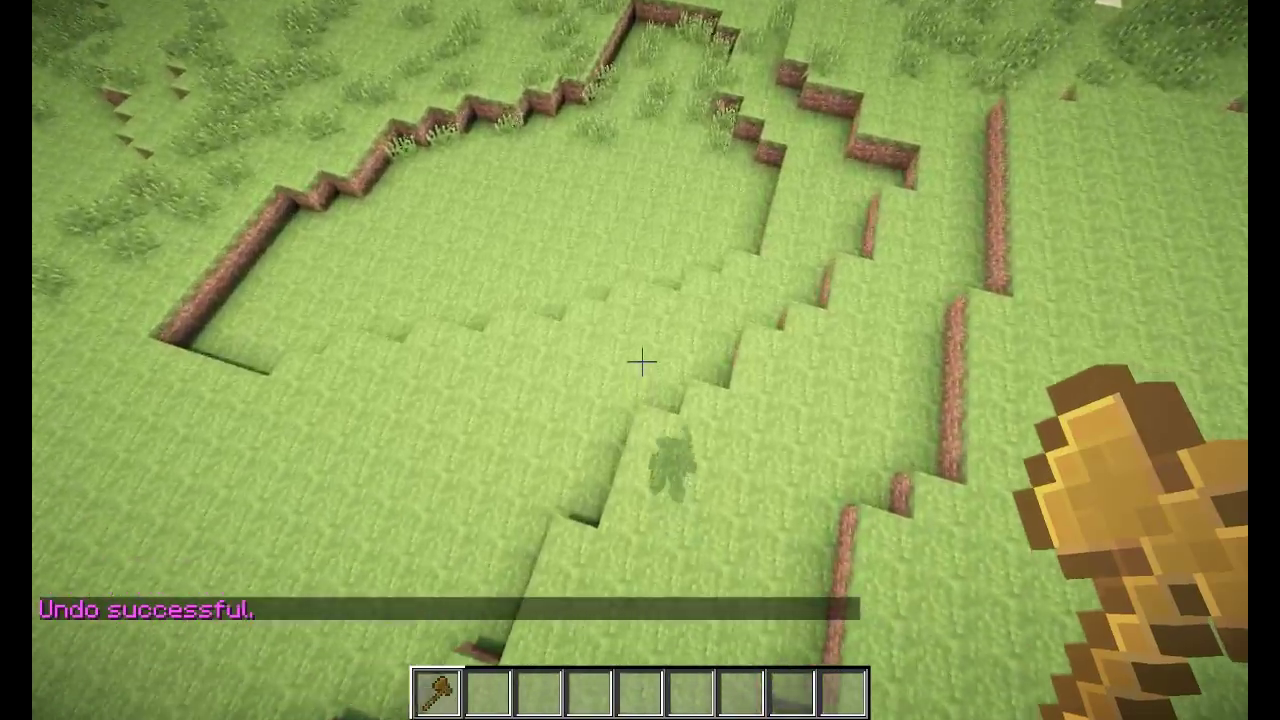
pyautogui.press('t')
pyautogui.press('Up')
pyautogui.press('Up')
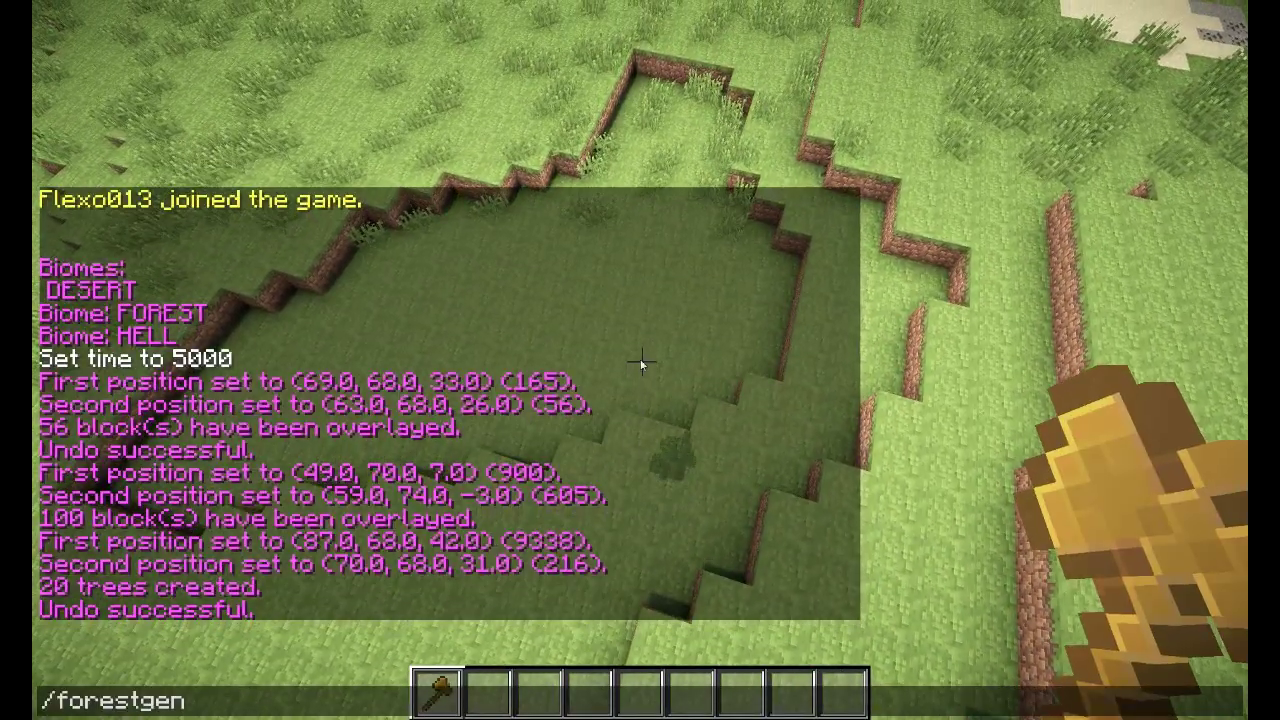
pyautogui.write('5')
pyautogui.press('Return')
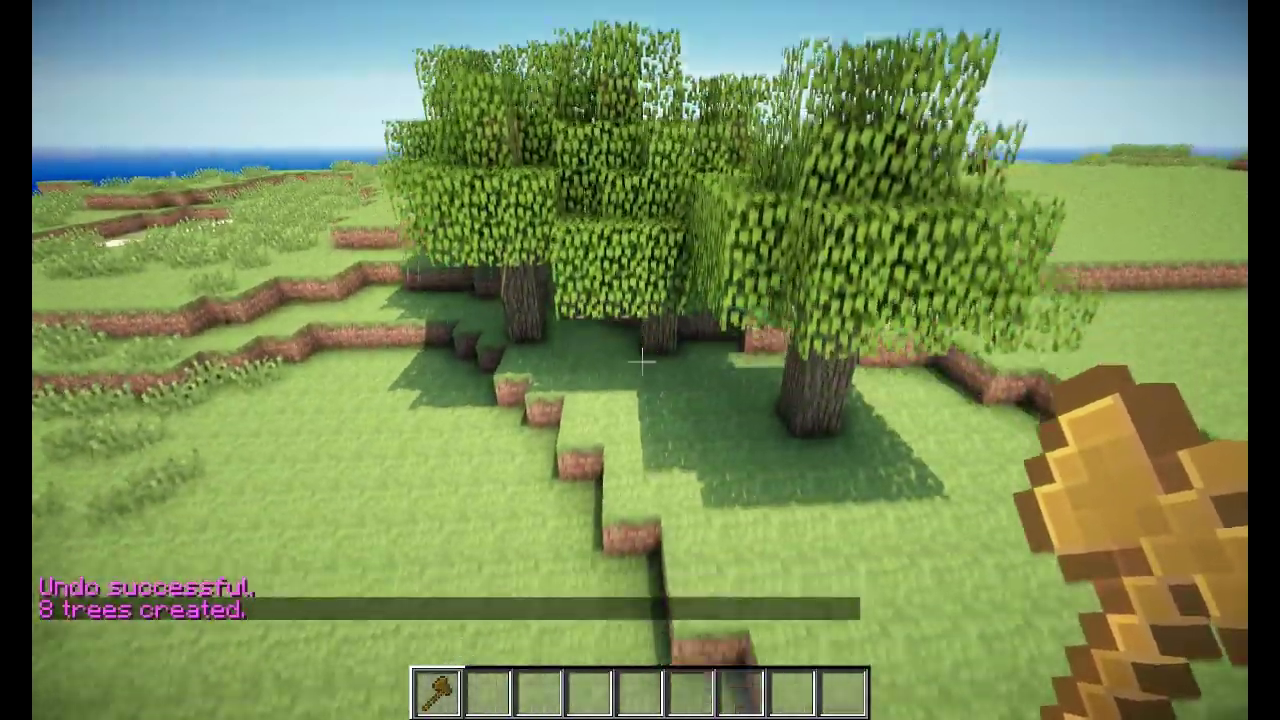
pyautogui.press('s')
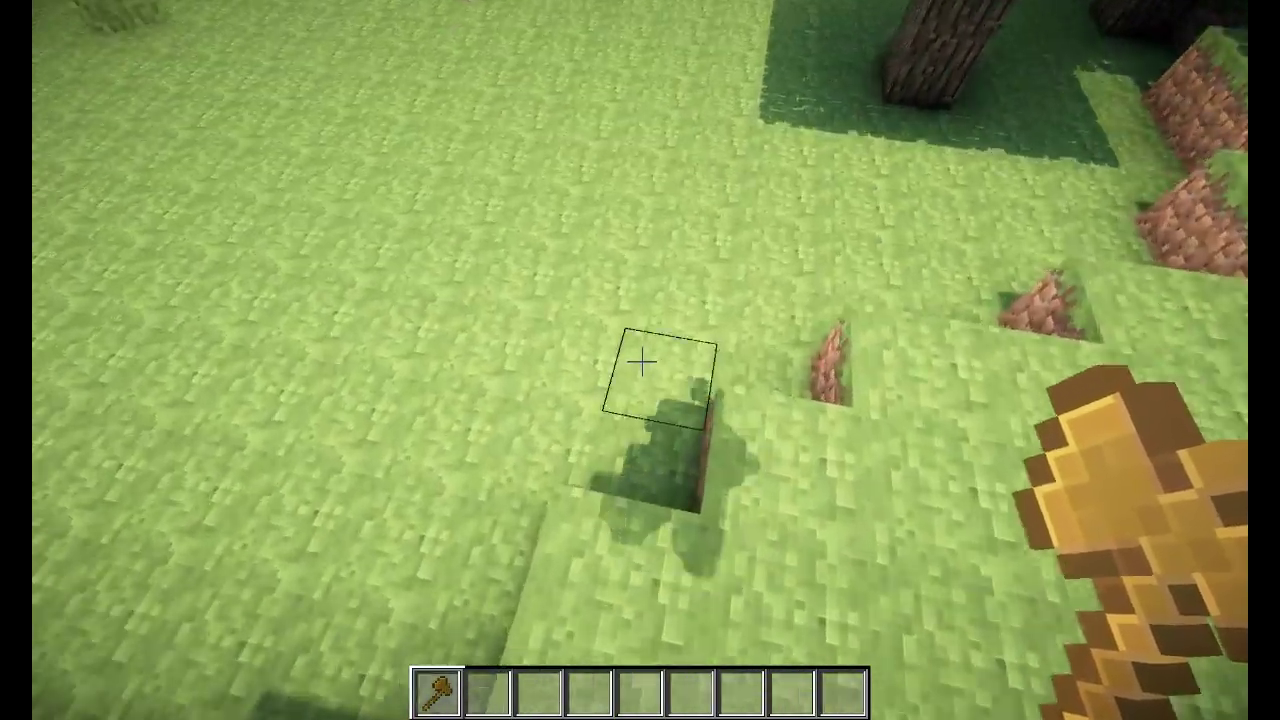
# Step: Select a region enclosing the red-roofed house, from (63, 67, 10) with the wooden axe to (44, 81, -6) with //pos2
pyautogui.click(640, 360)
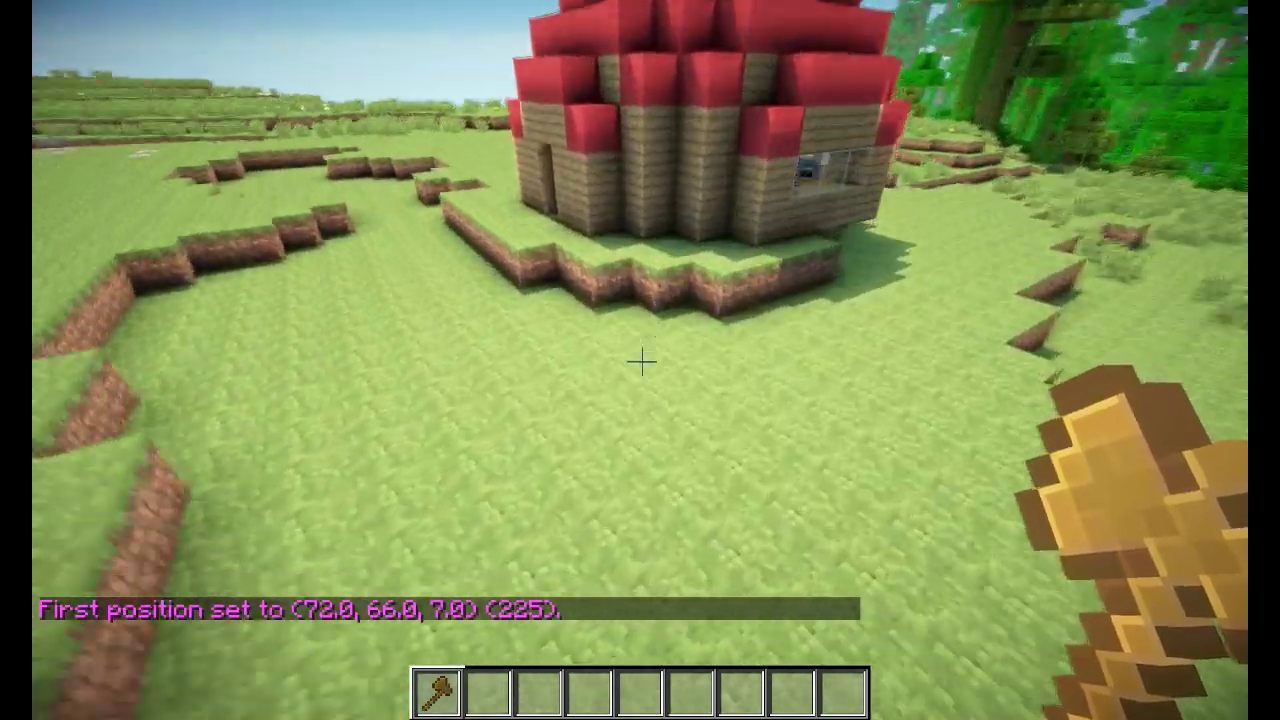
pyautogui.press('w')
pyautogui.press('shift')
pyautogui.click(640, 360)
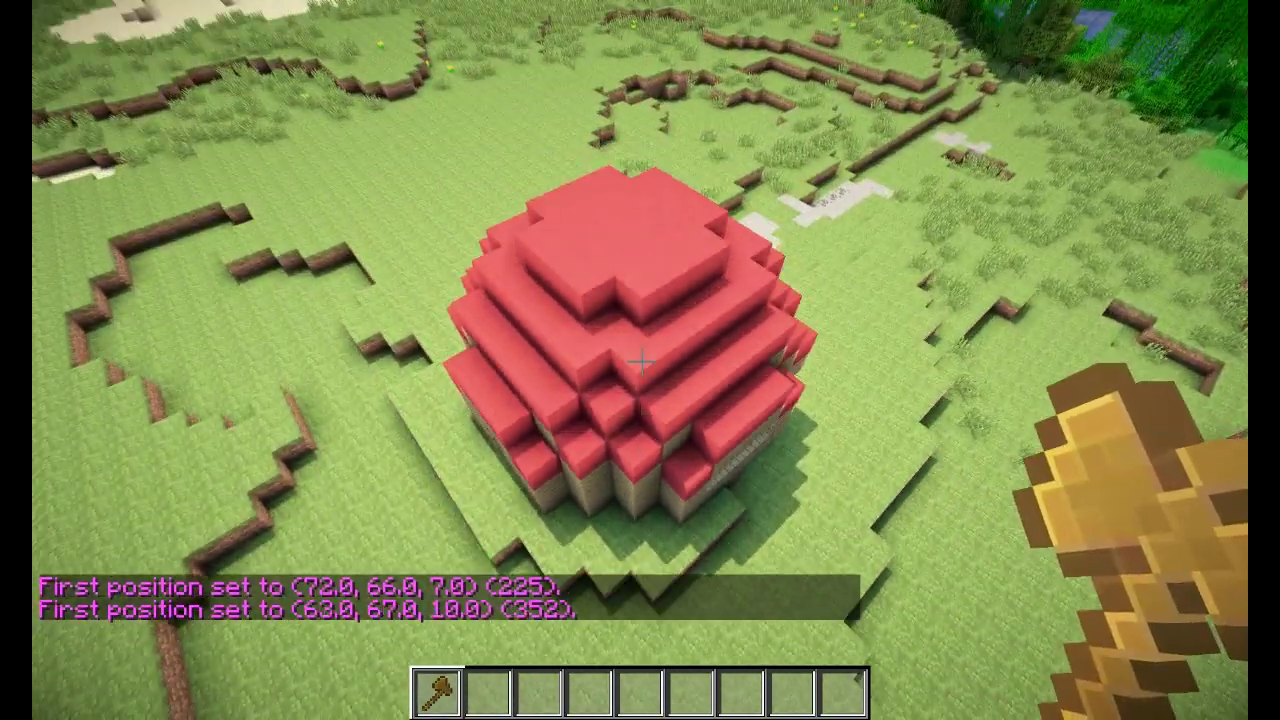
pyautogui.press('w')
pyautogui.press('w')
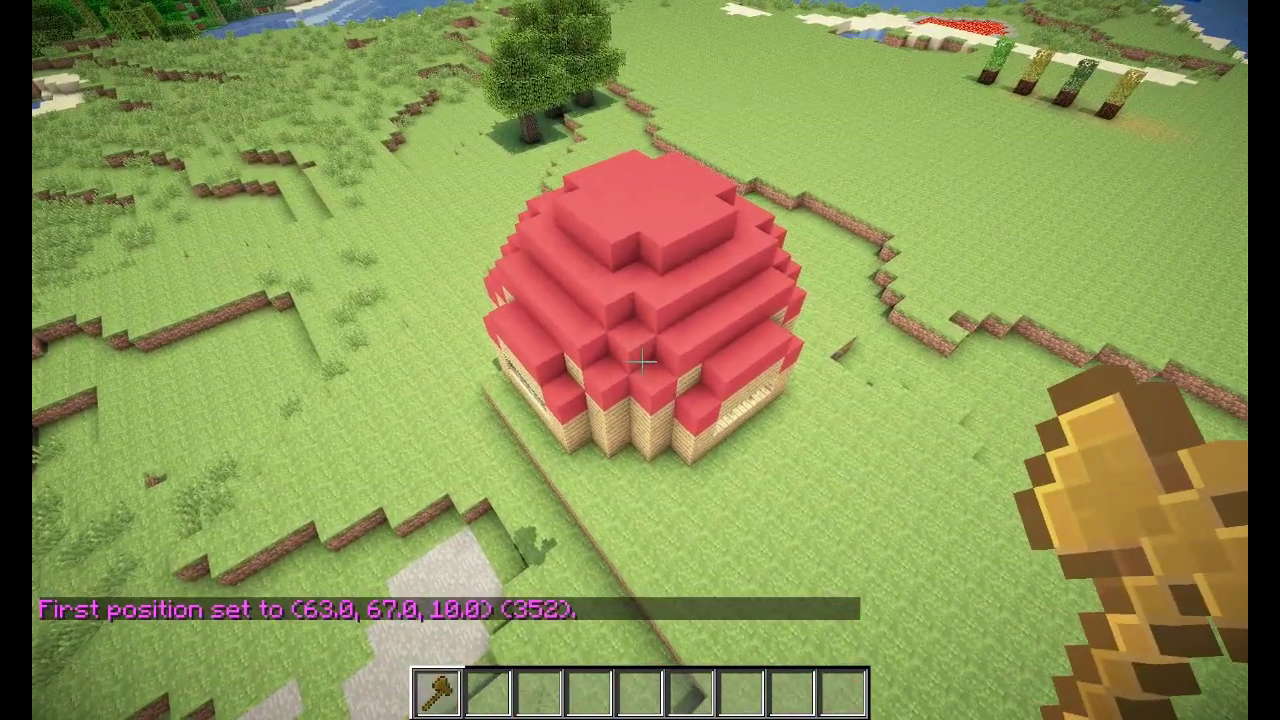
pyautogui.press('t')
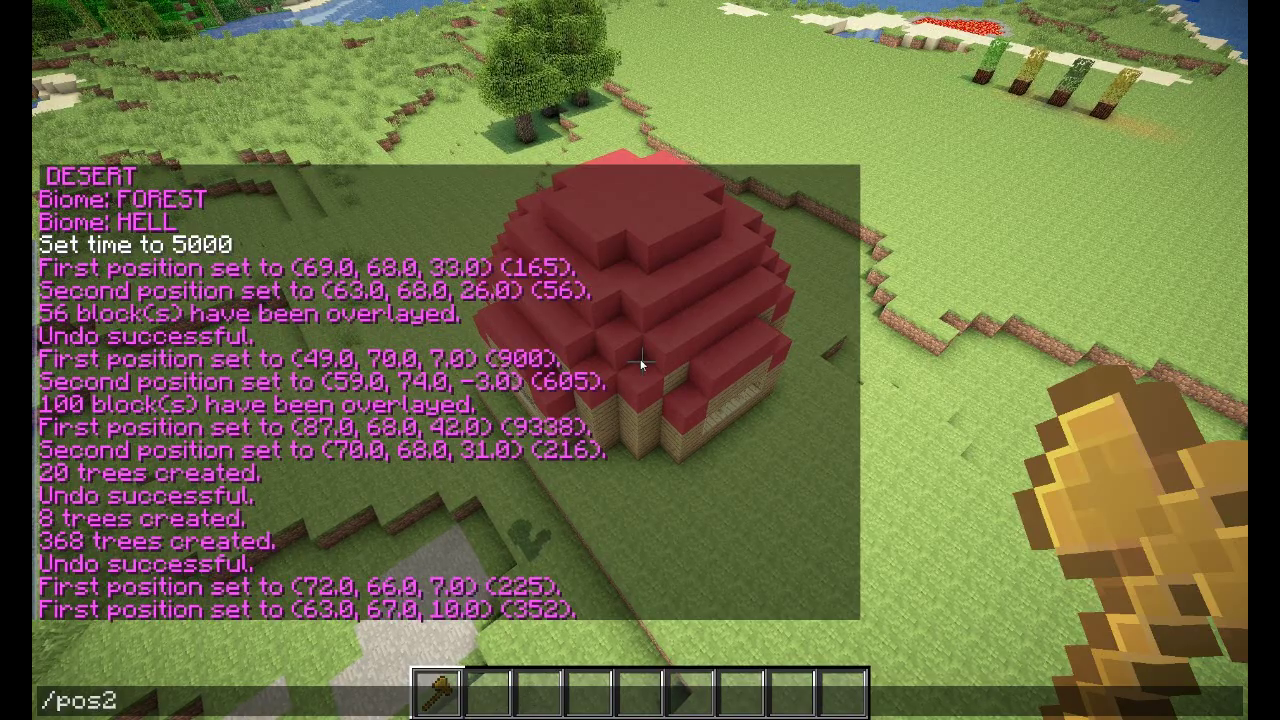
pyautogui.write('//pos2')
pyautogui.press('Return')
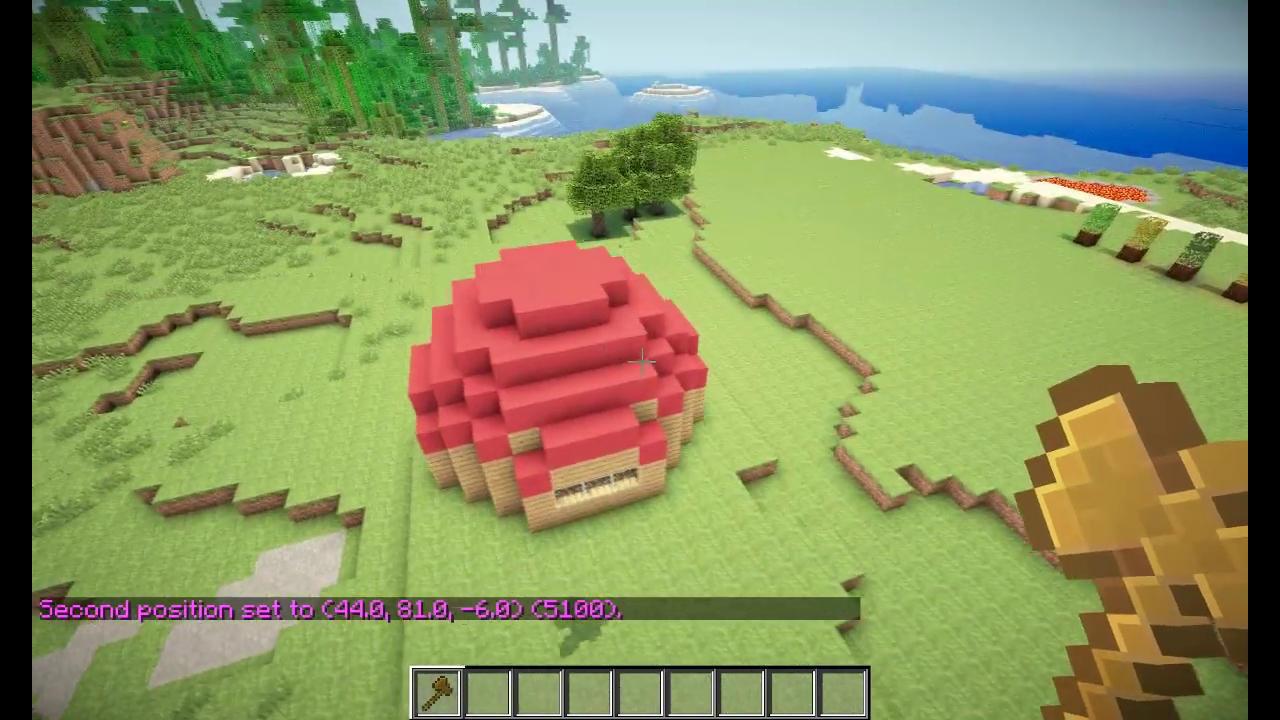
# Step: Regenerate the selected region around the house to its natural terrain and inspect the site where it stood
pyautogui.press('d')
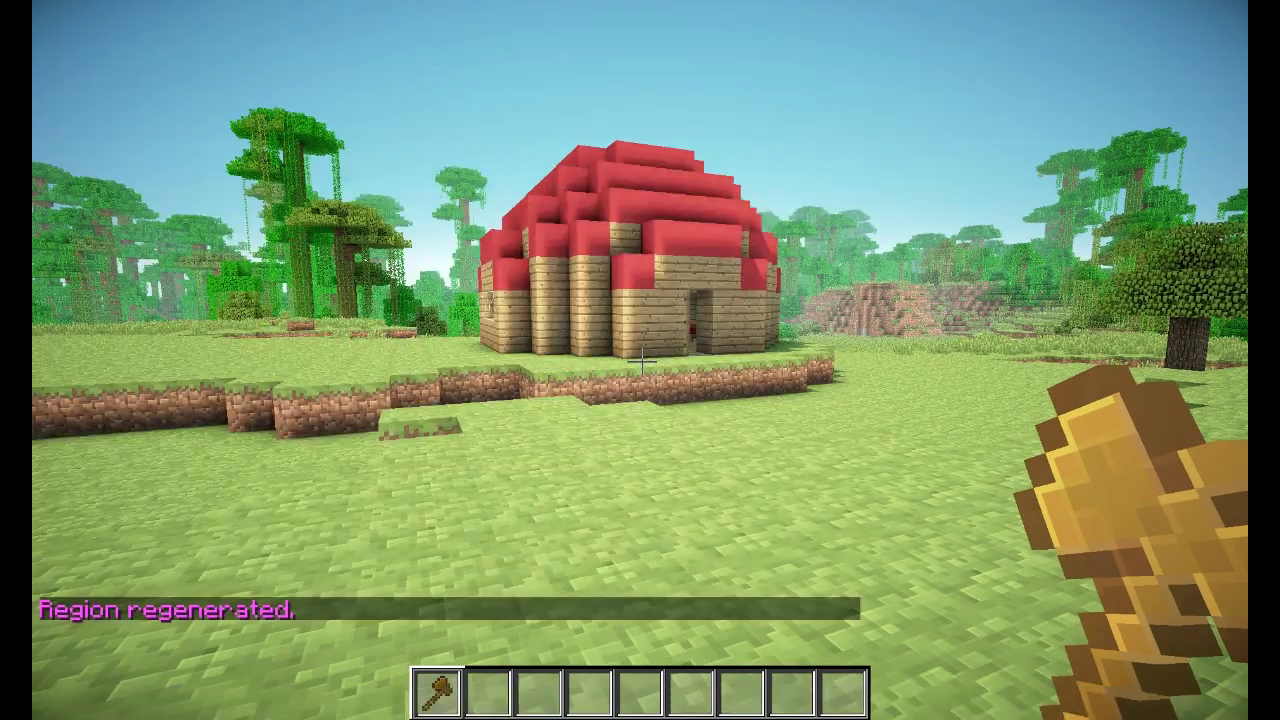
pyautogui.press('w')
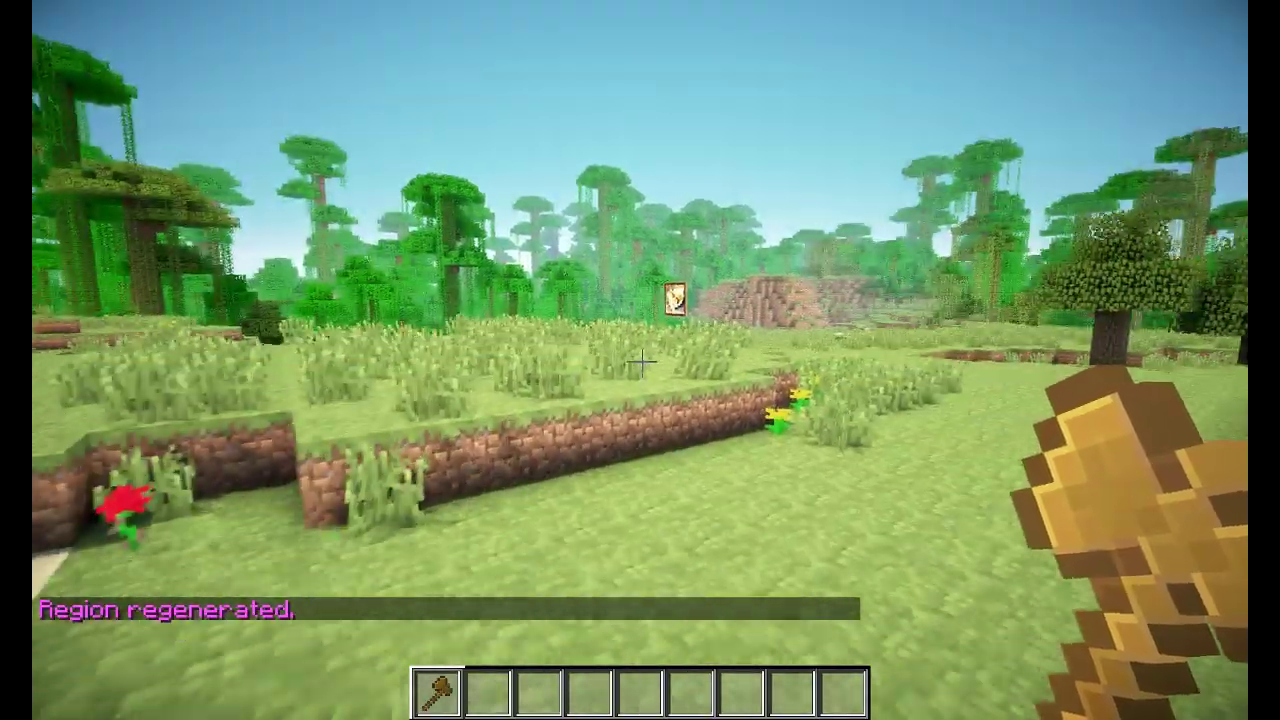
pyautogui.scroll(-1, 641, 361)
pyautogui.press('space')
pyautogui.press('s')
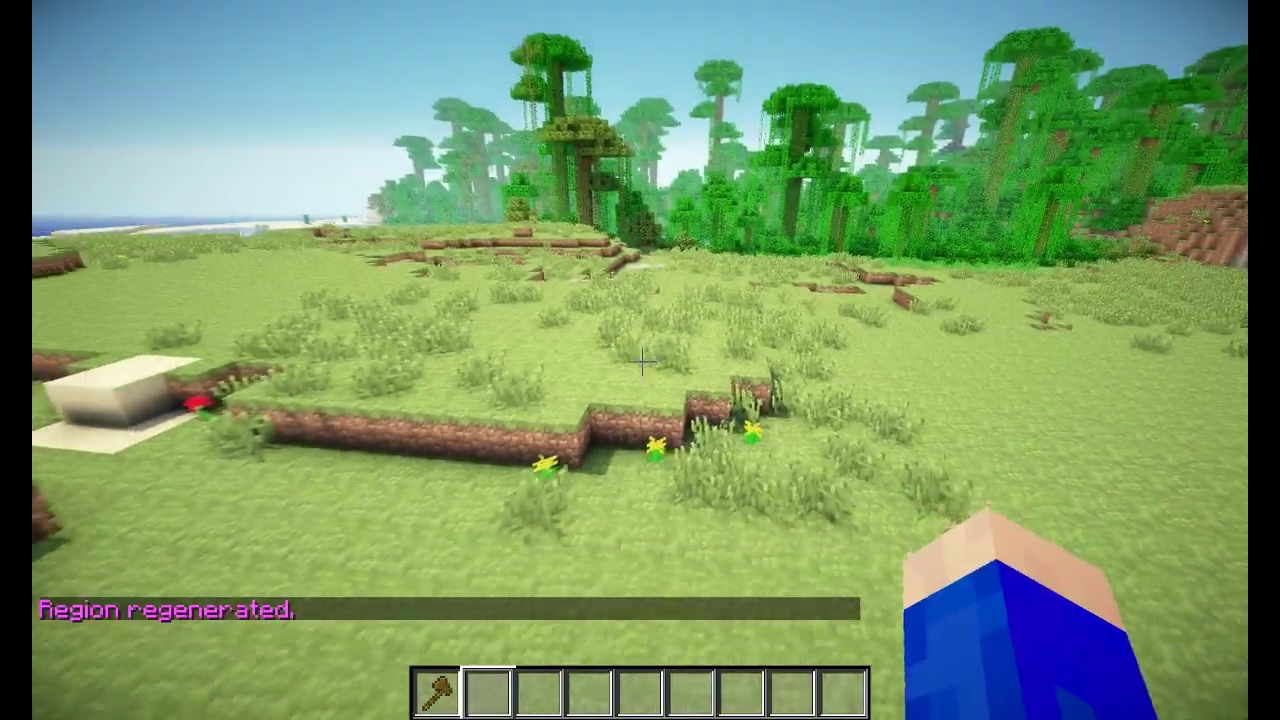
# Step: Generate pumpkin patches on the open grass beside the four leaf pillars
pyautogui.press('w')
pyautogui.press('w')
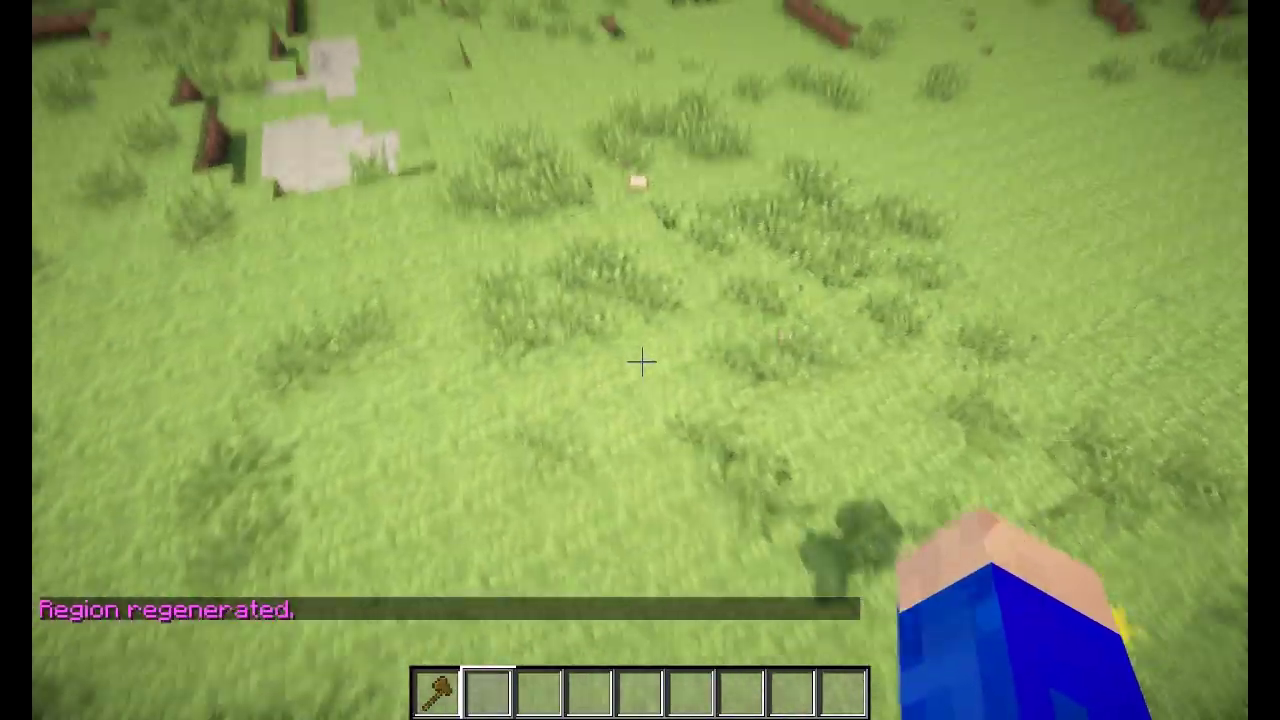
pyautogui.press('w')
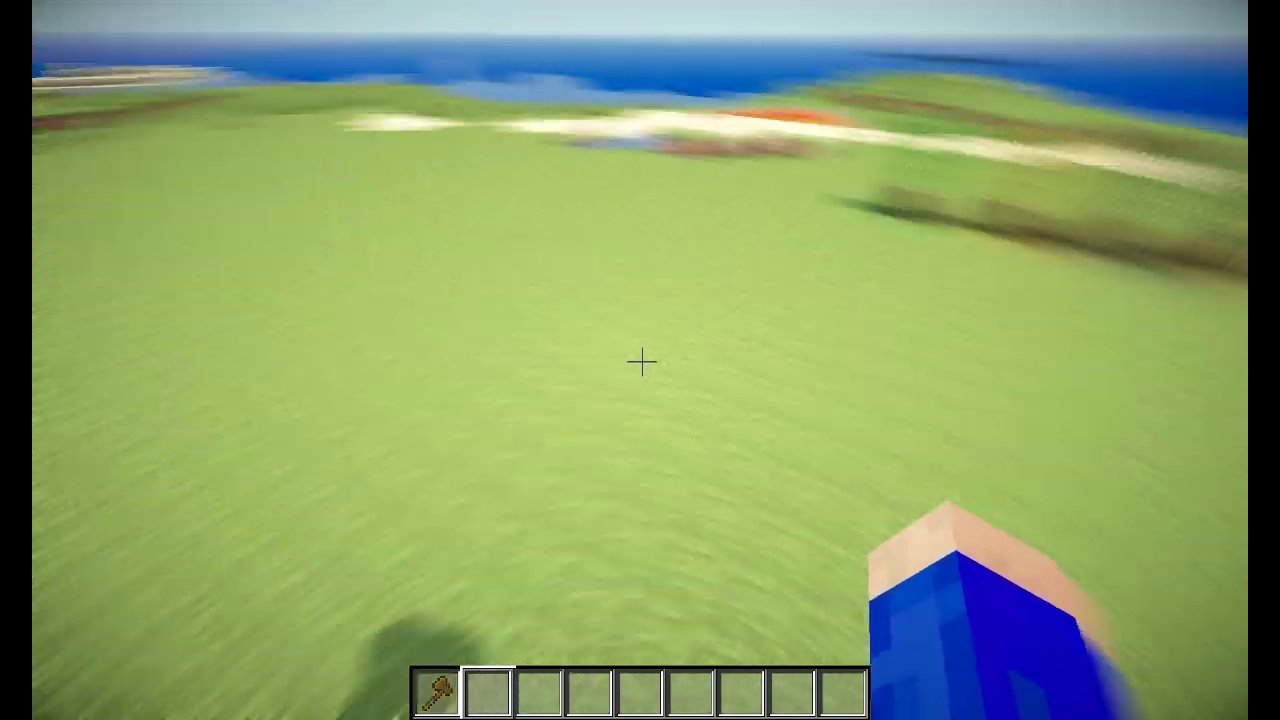
pyautogui.press('w')
pyautogui.press('s')
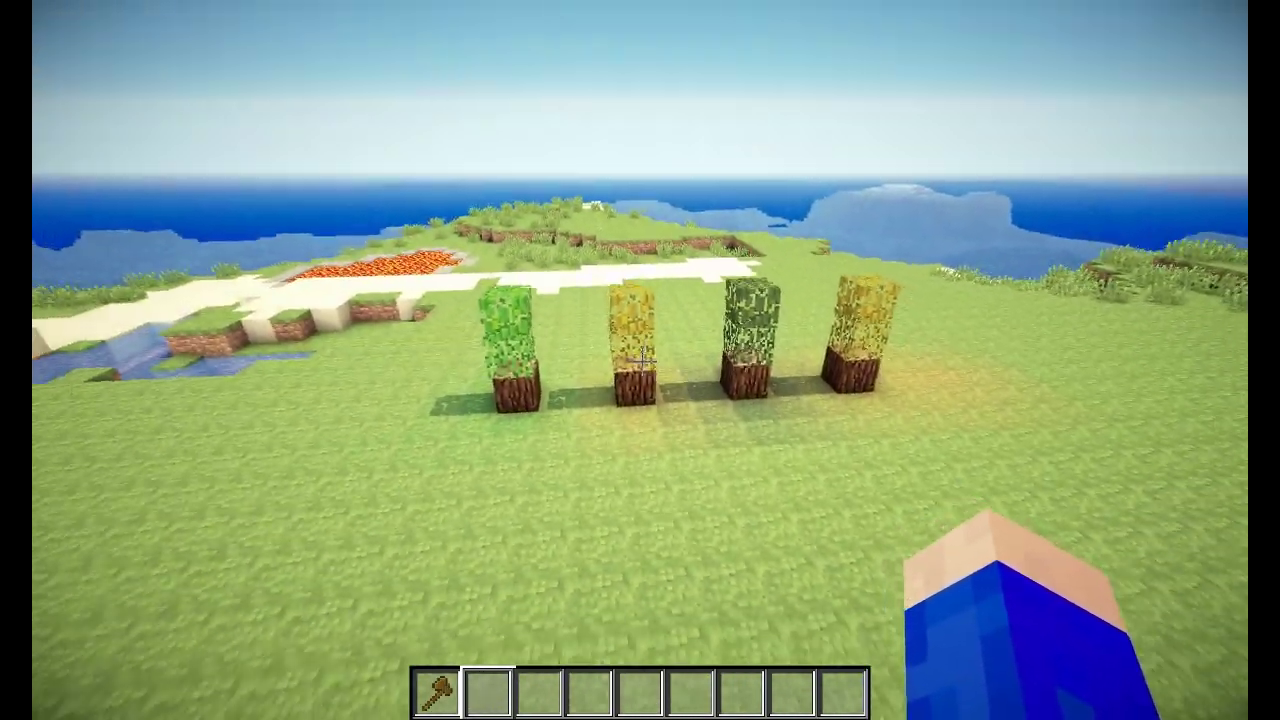
pyautogui.press('w')
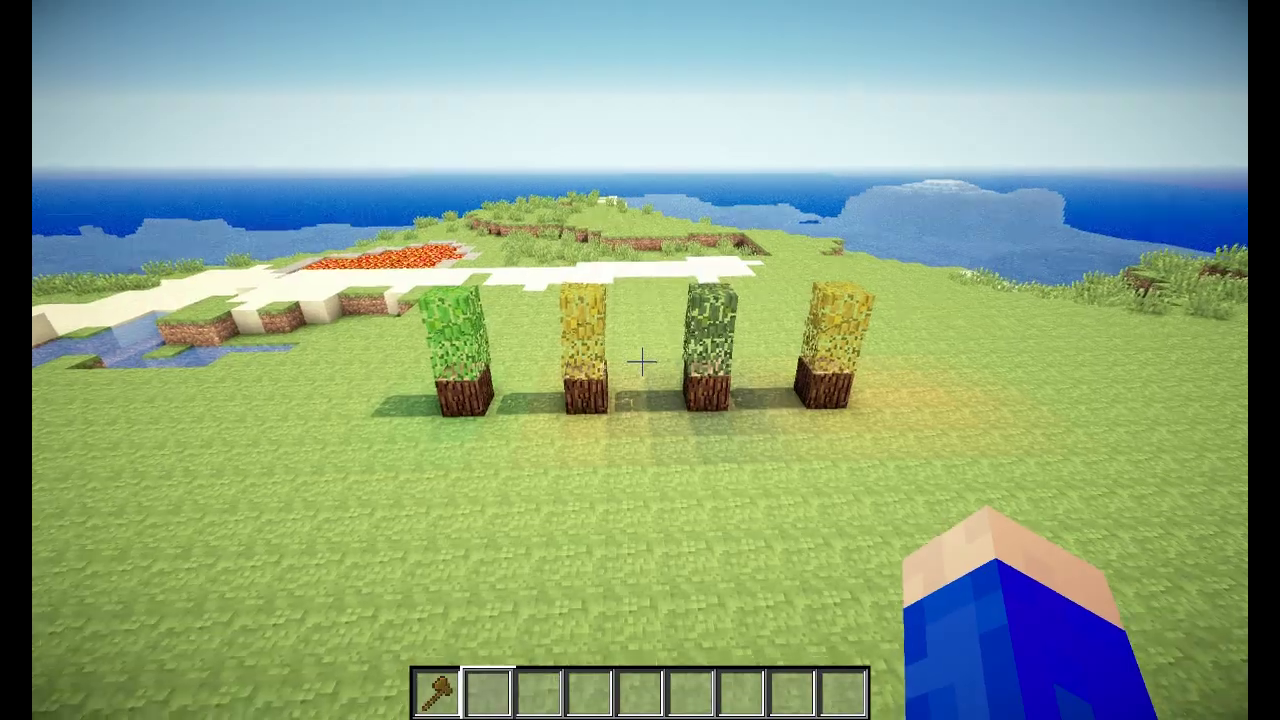
pyautogui.press('a')
pyautogui.press('w')
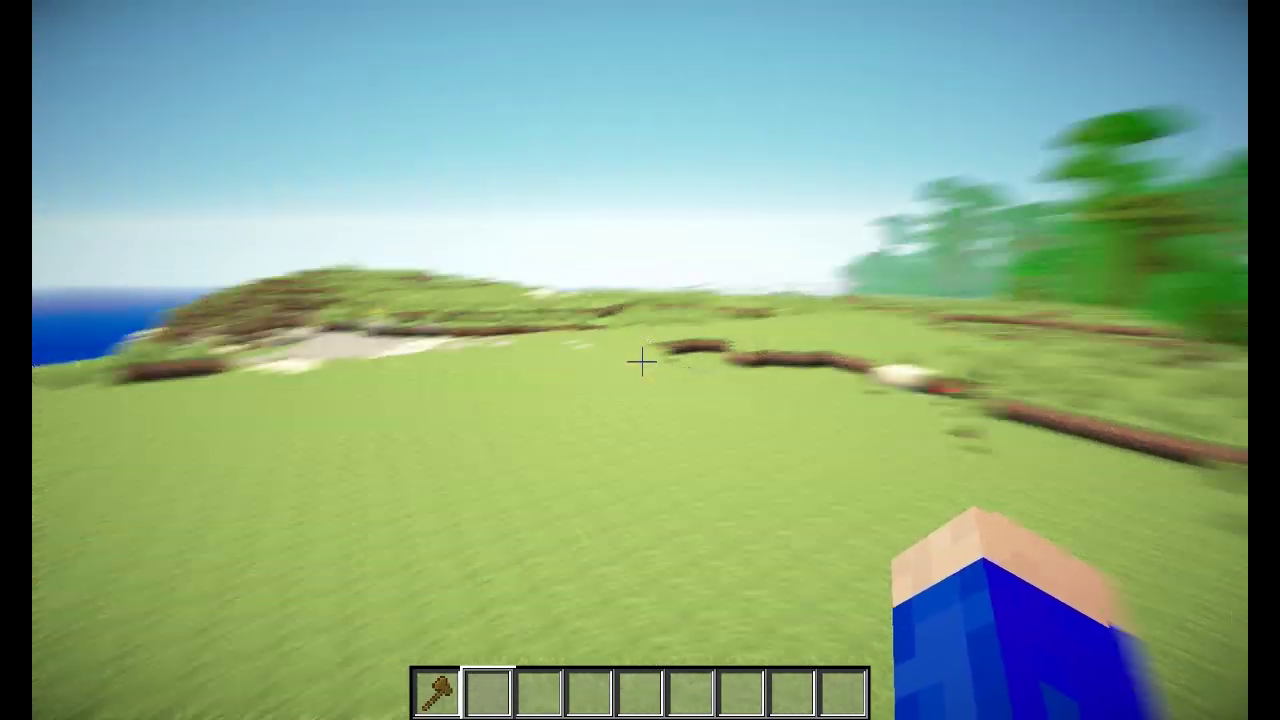
pyautogui.press('w')
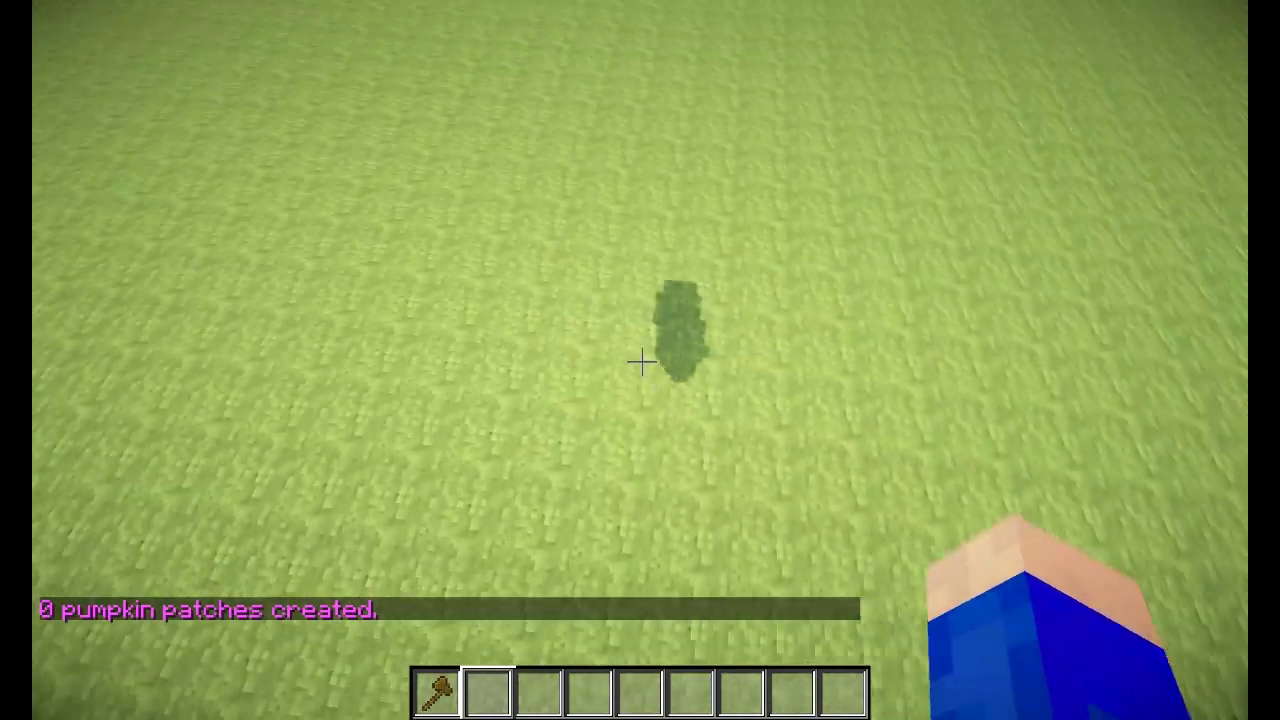
pyautogui.press('t')
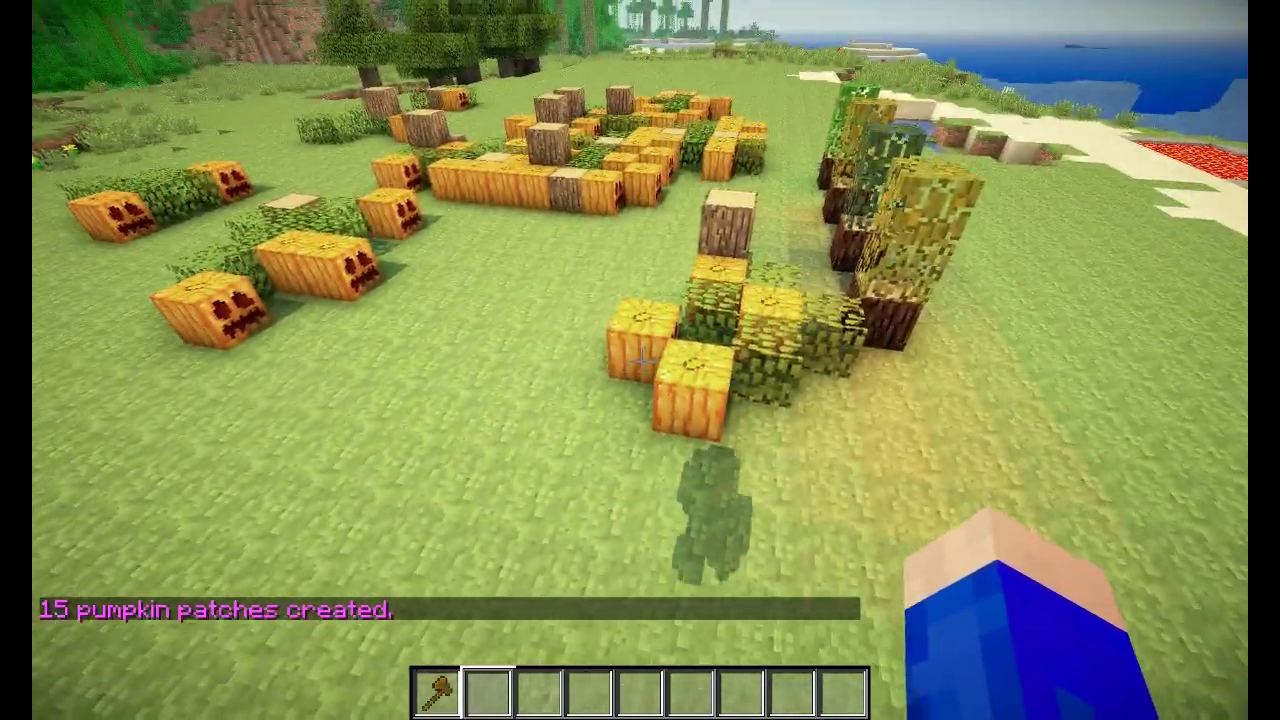
# Step: Examine the generated pumpkin patches up close and from several sides around the leaf pillars
pyautogui.press('d')
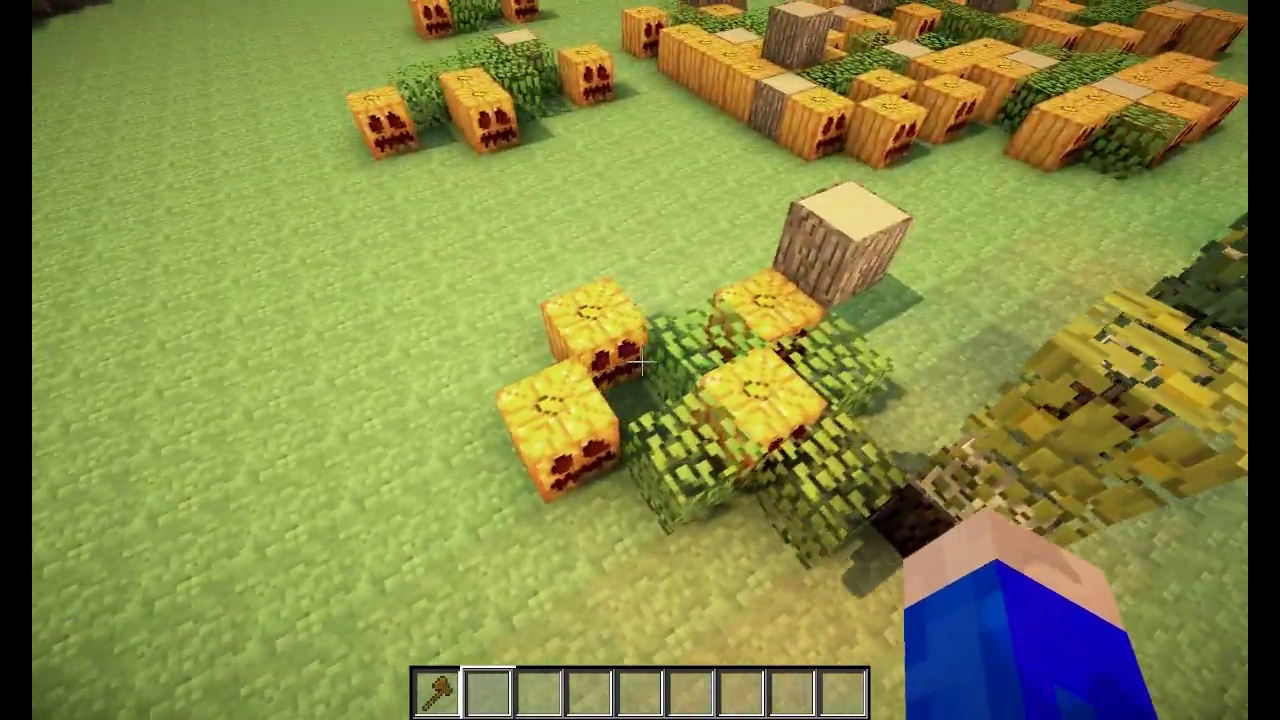
pyautogui.press('s')
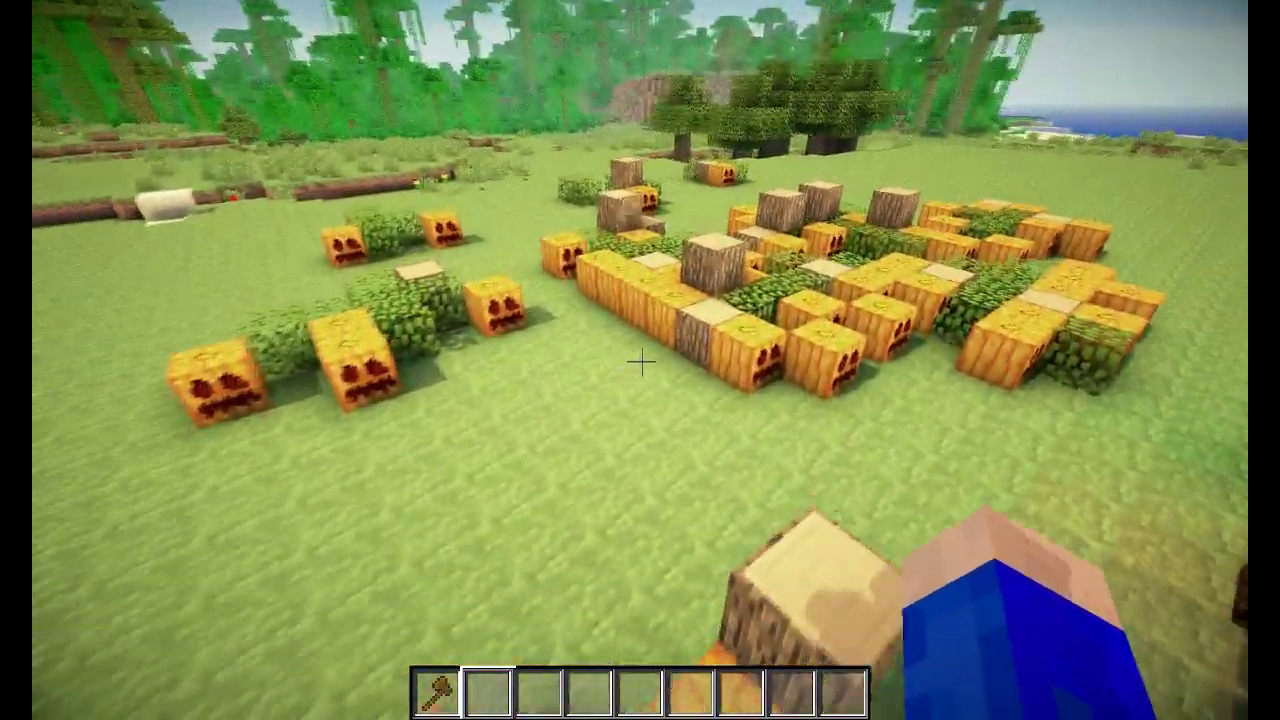
pyautogui.press('w')
pyautogui.press('d')
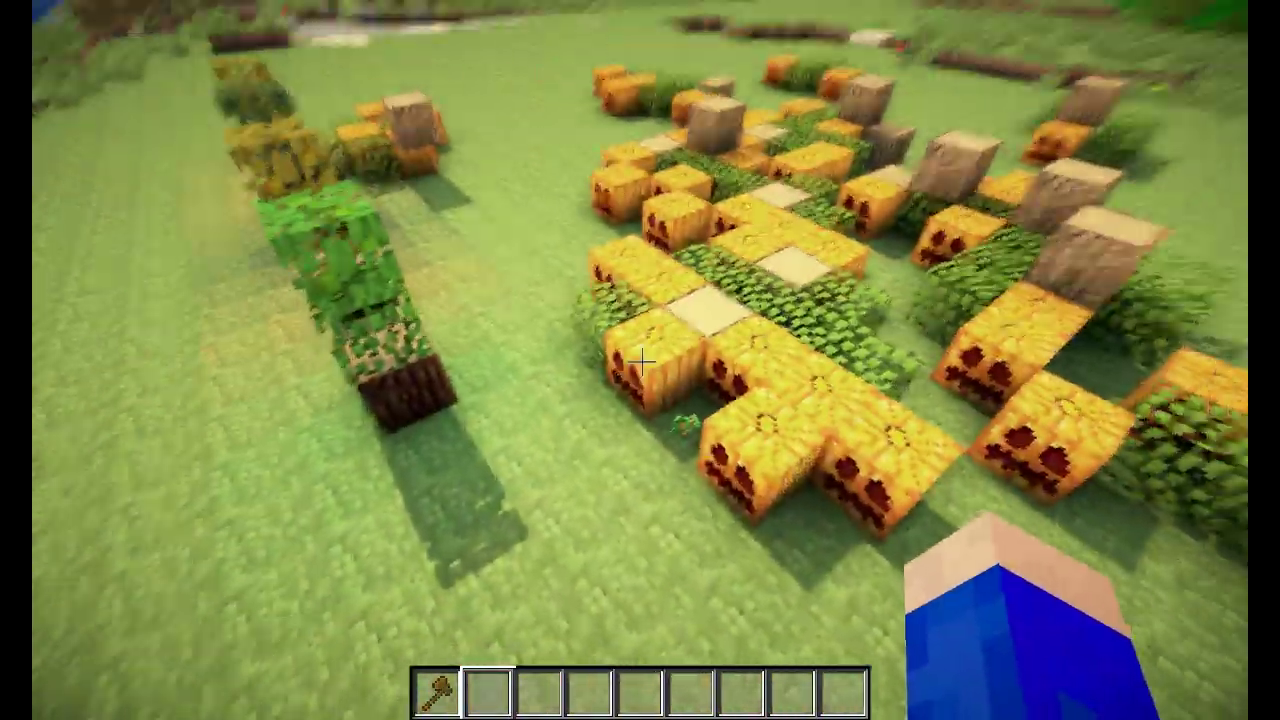
pyautogui.press('d')
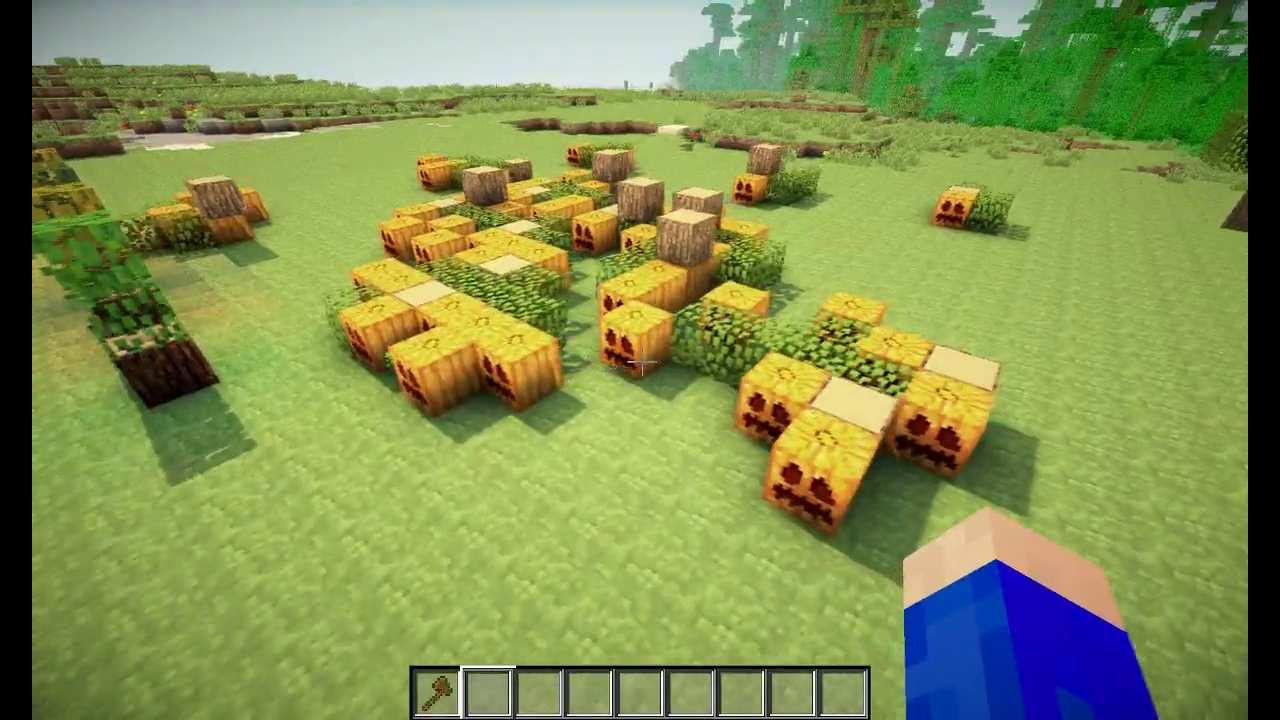
pyautogui.press('w')
pyautogui.press('a')
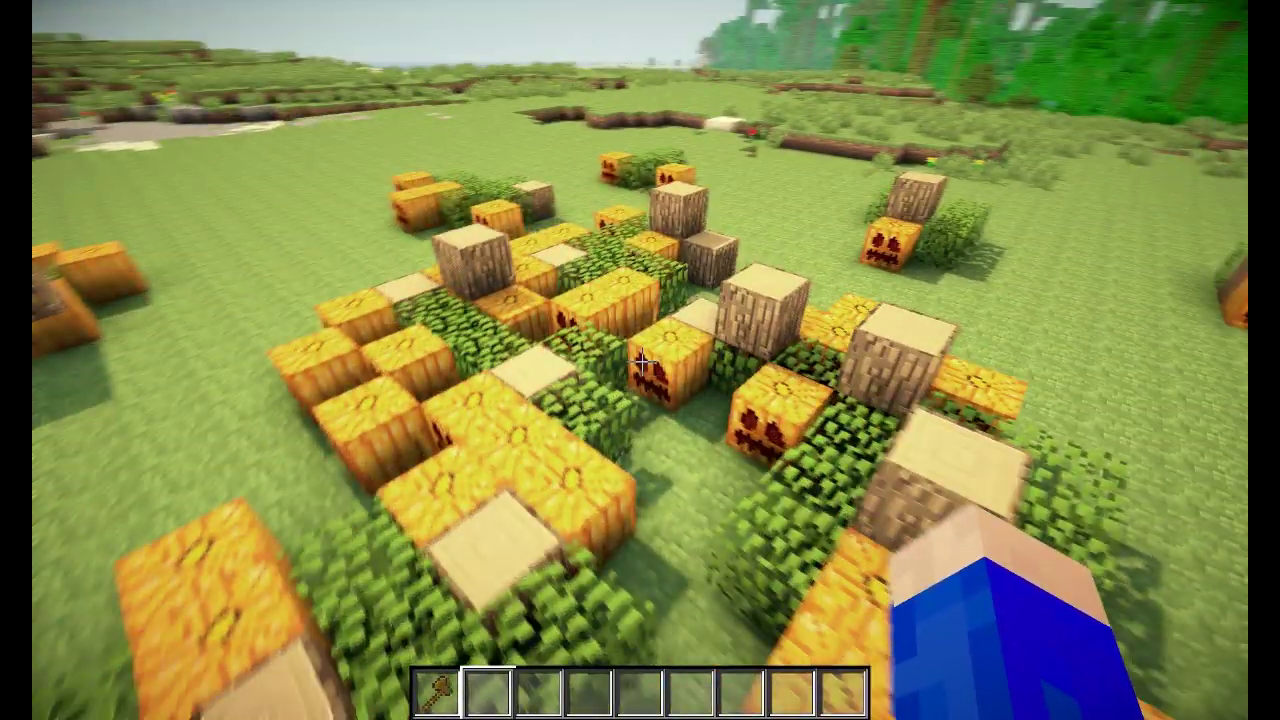
pyautogui.press('s')
pyautogui.press('a')
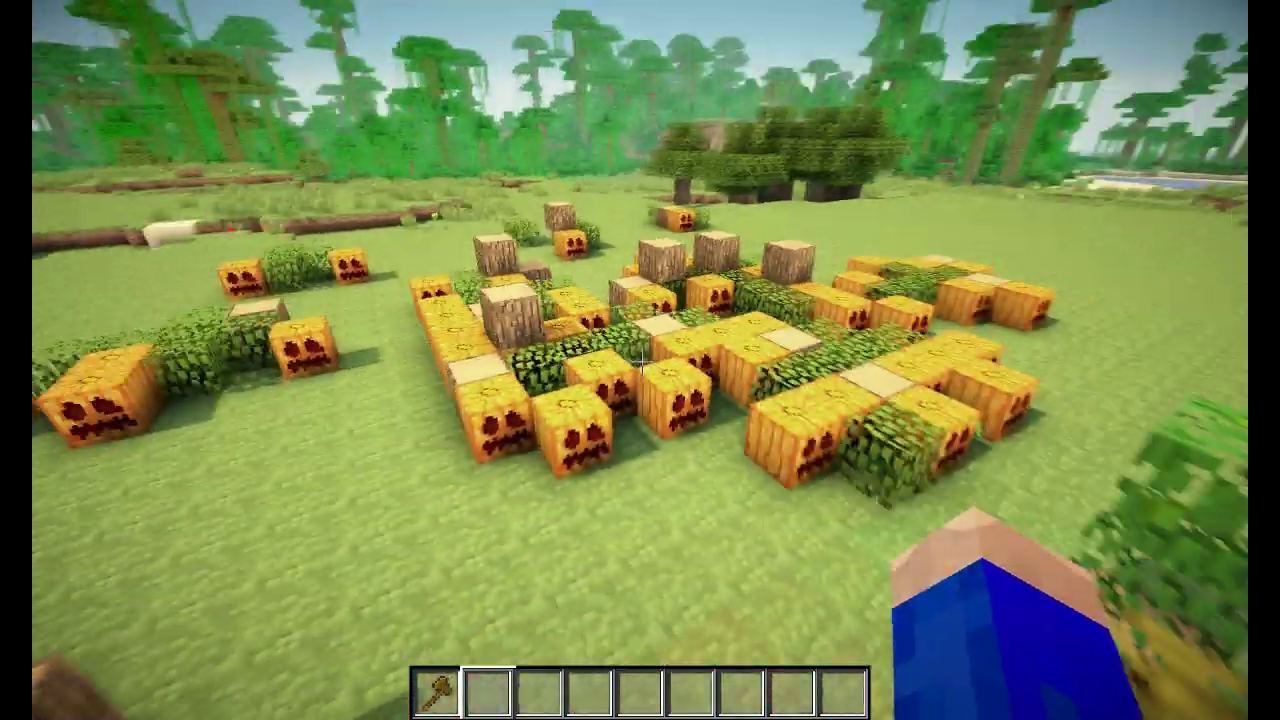
pyautogui.press('w')
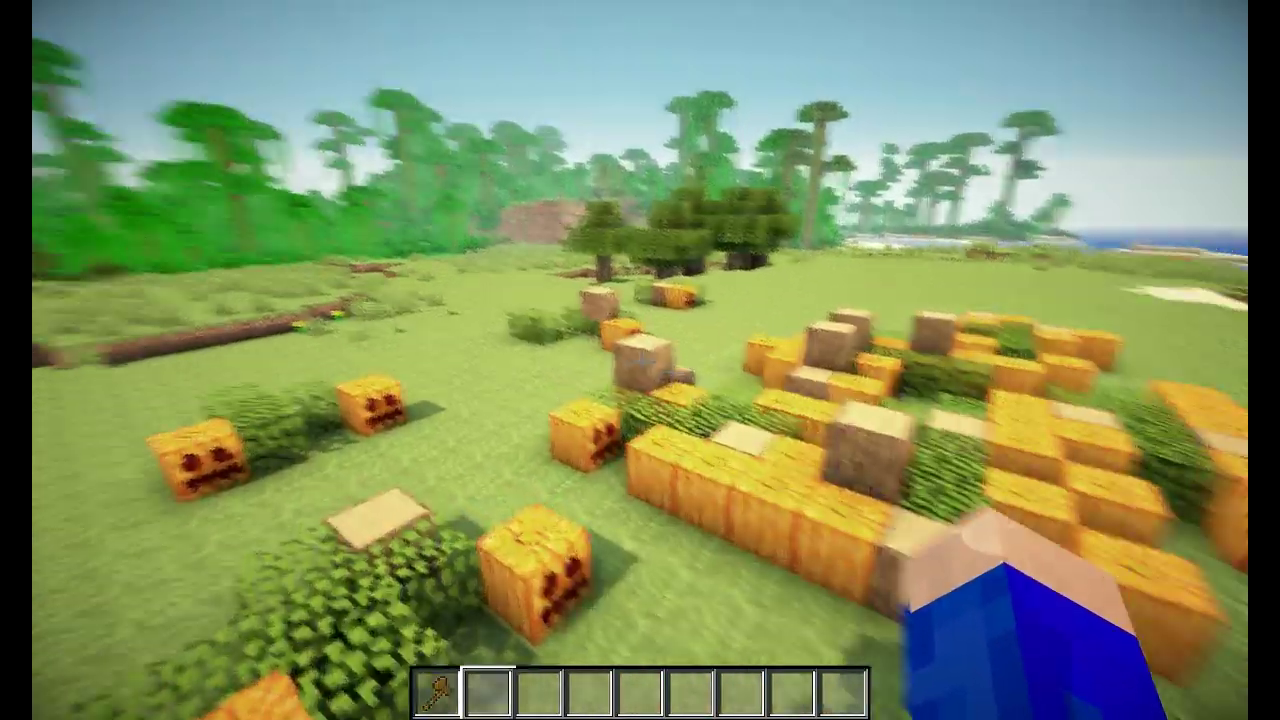
# Step: Undo the pumpkin patch generation
pyautogui.press('/')
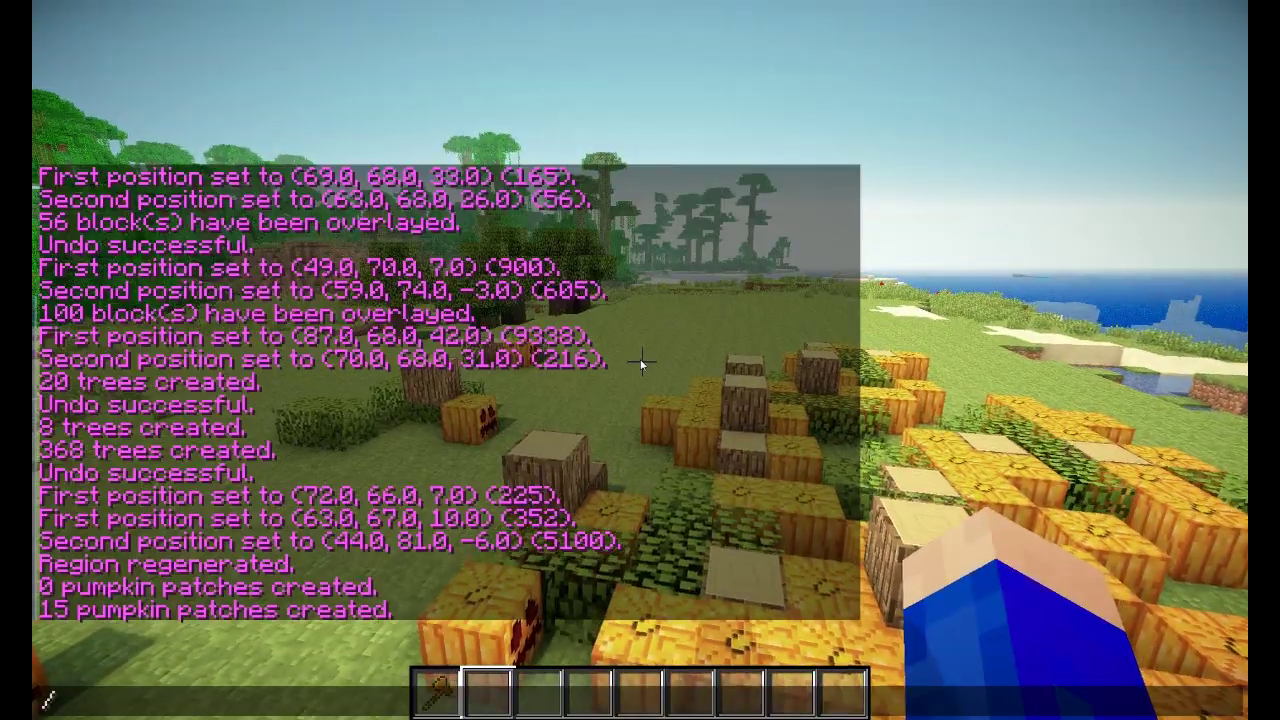
pyautogui.press('Return')
pyautogui.press('w')
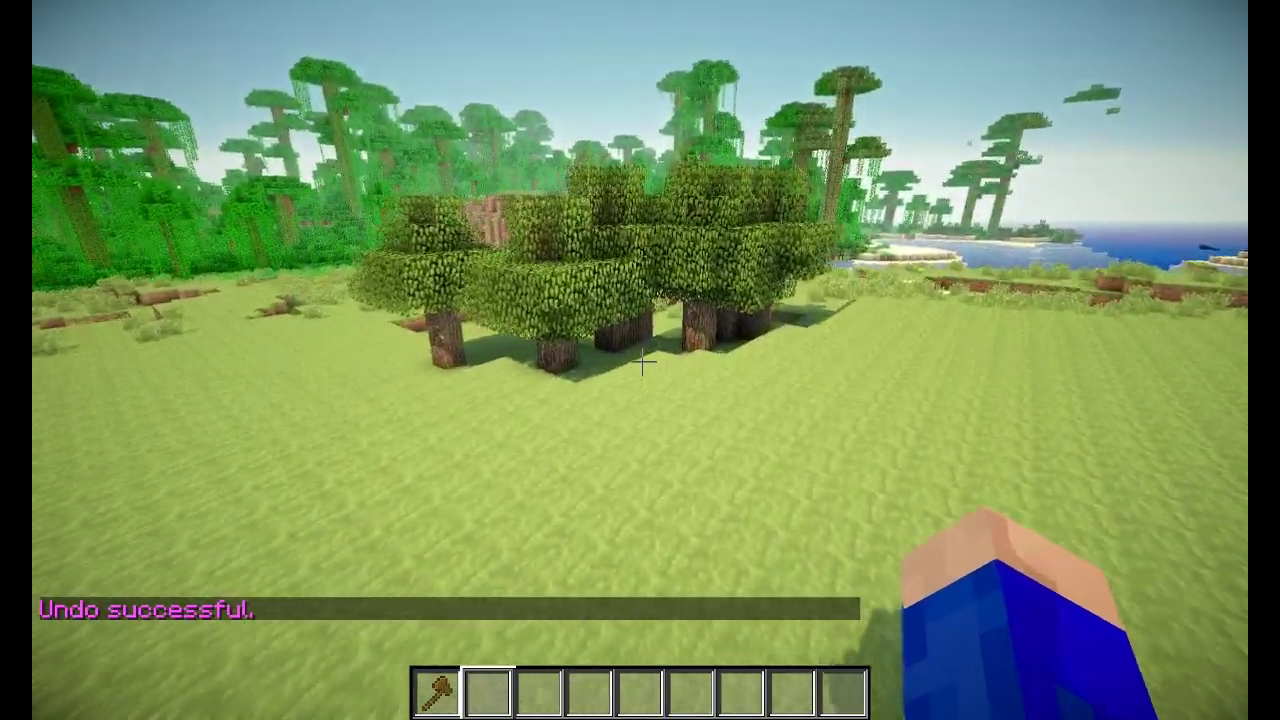
# Step: Cover the grass and the generated trees with snow using //snow, and view the snowy area from above
pyautogui.press('w')
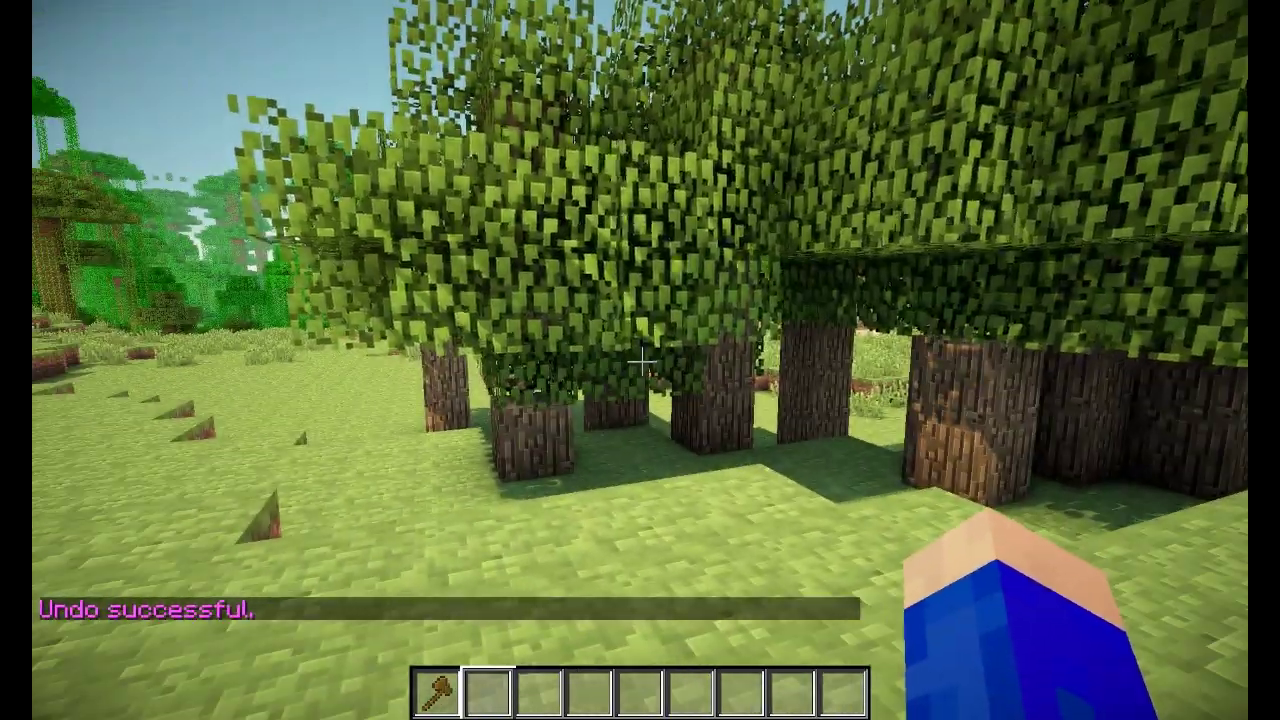
pyautogui.press('s')
pyautogui.press('t')
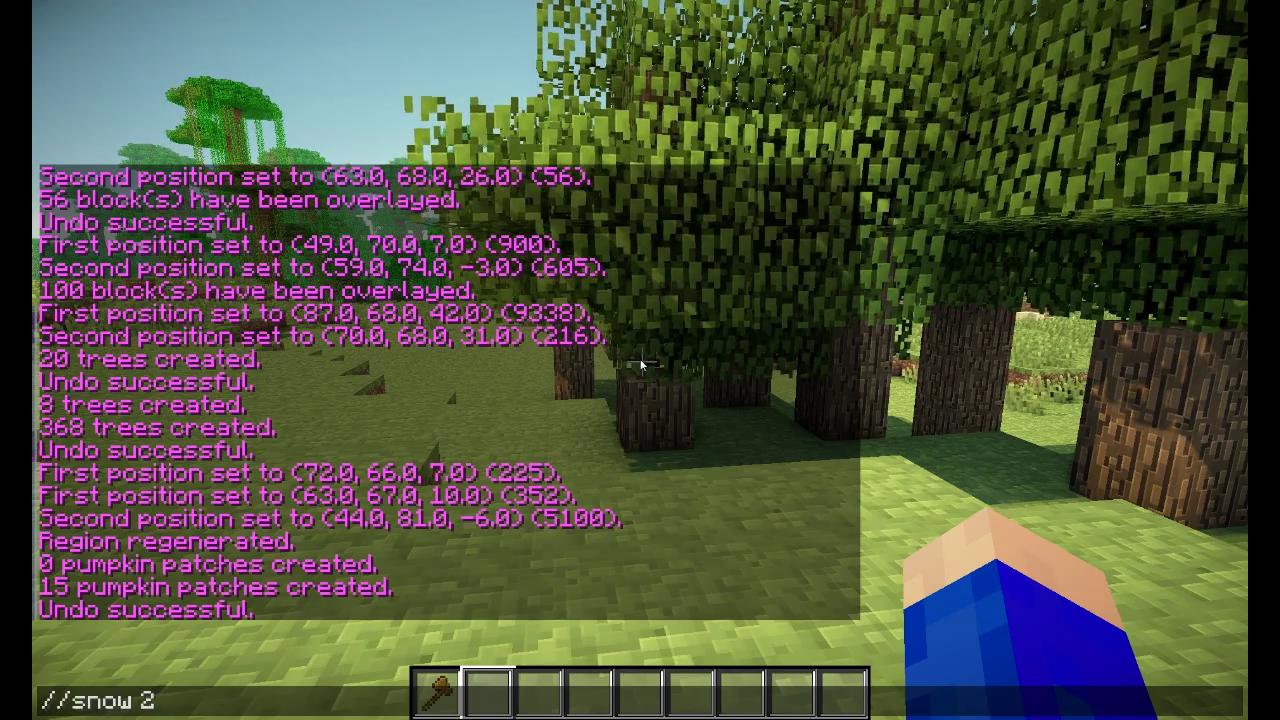
pyautogui.press('Return')
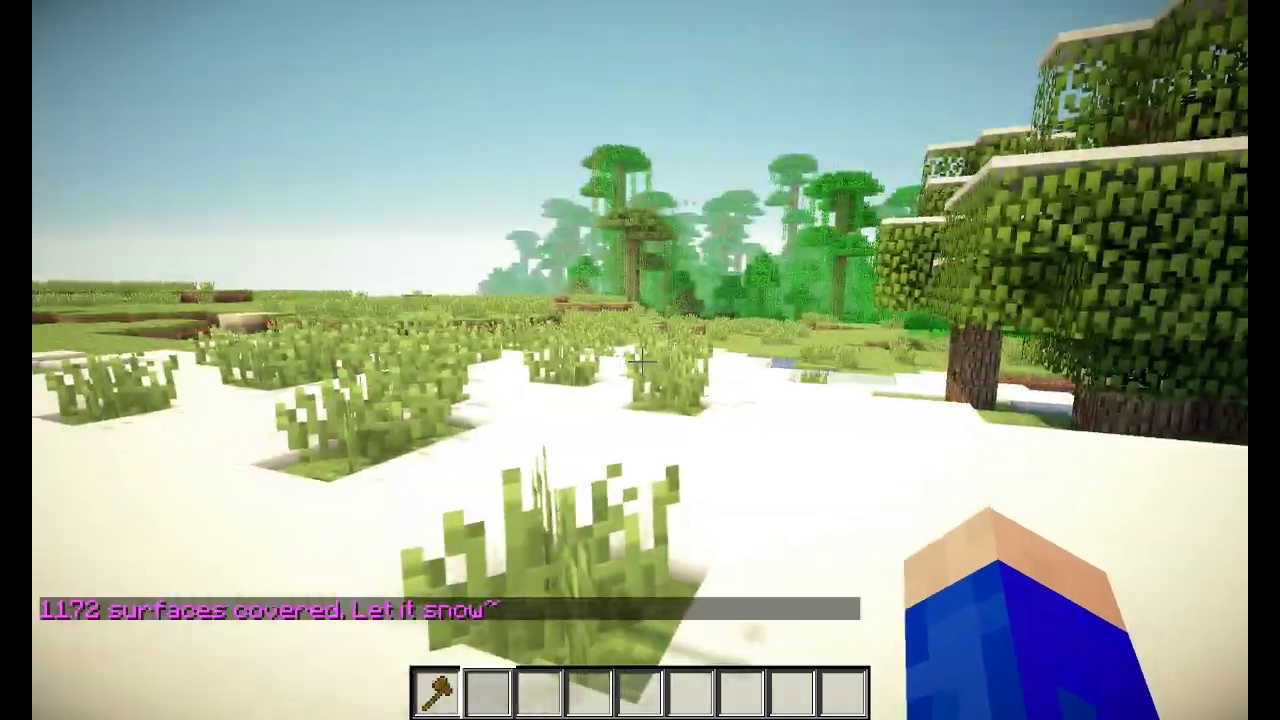
pyautogui.press('space')
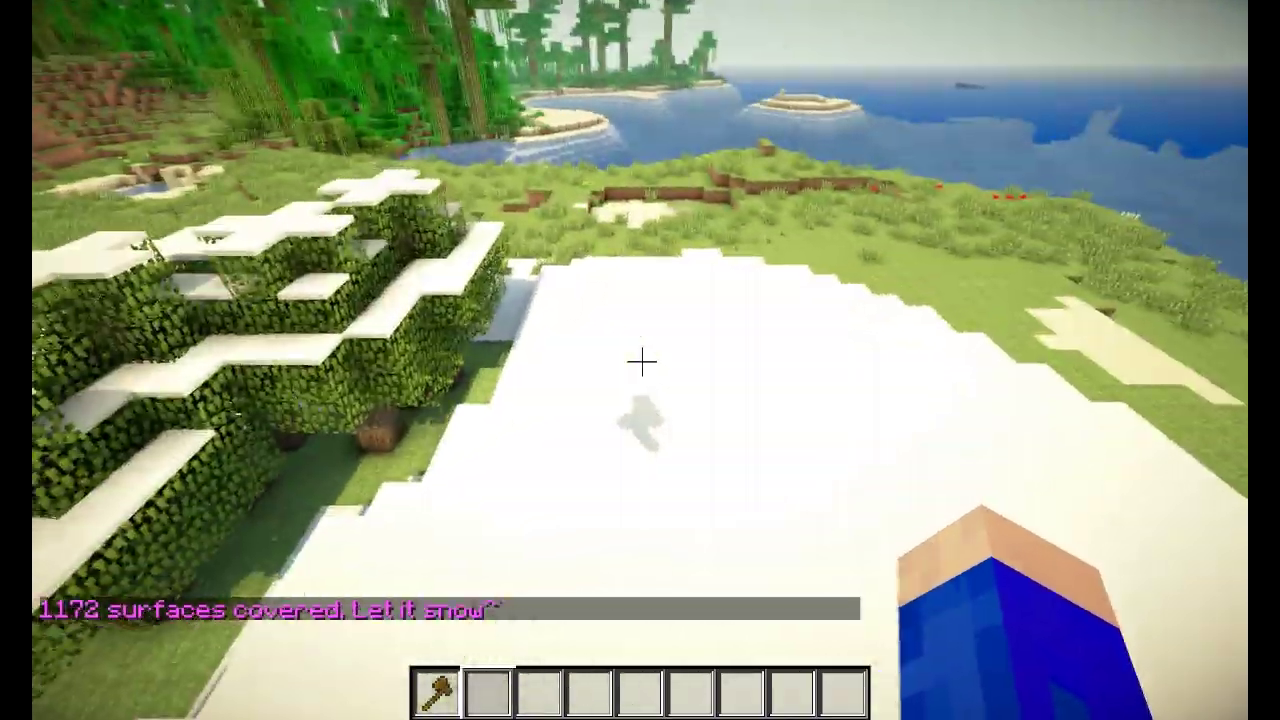
pyautogui.press('w')
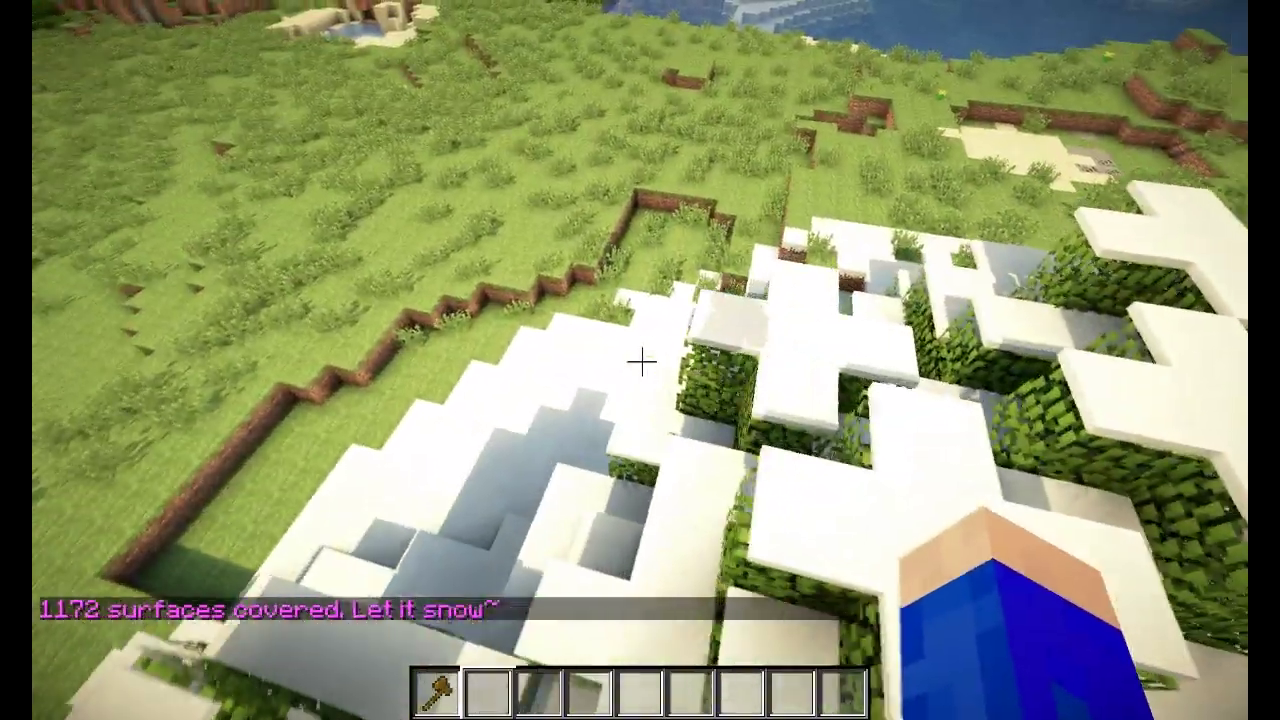
pyautogui.moveTo(641, 362)
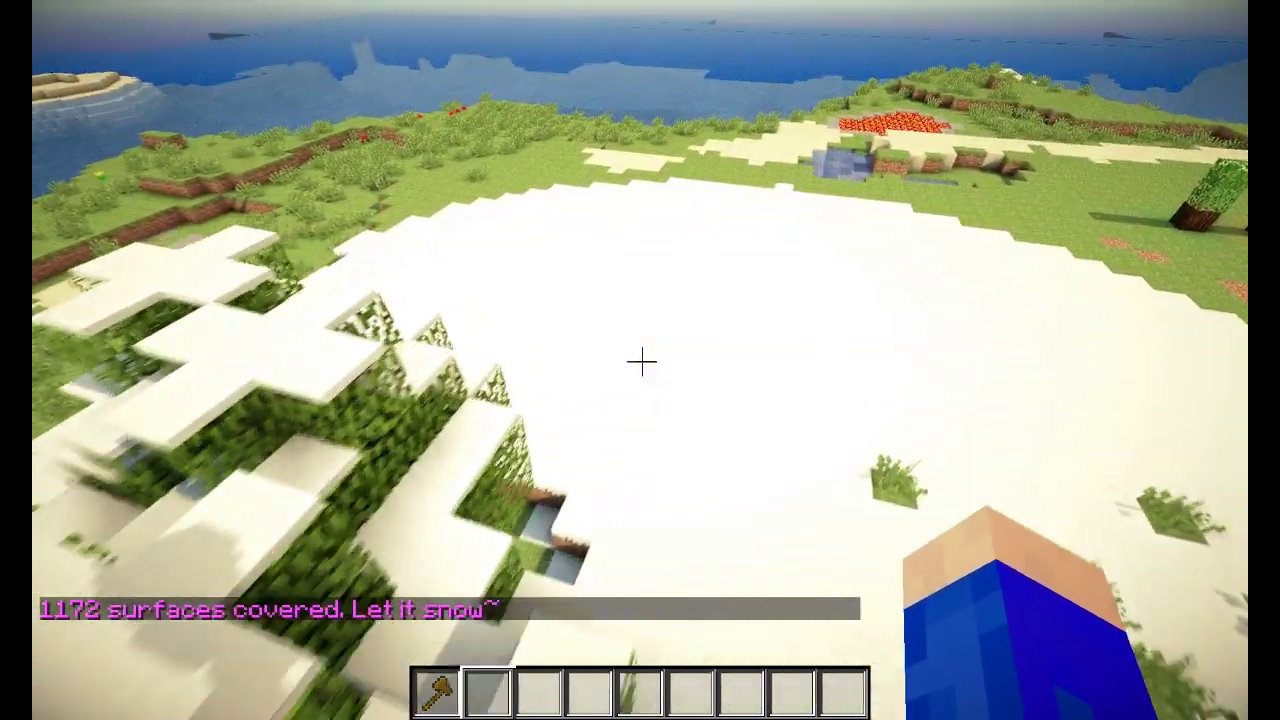
# Step: Snow over the area around the pond with //snow 20 and inspect the frozen water up close
pyautogui.press('w')
pyautogui.press('w')
pyautogui.write('t//snow 20')
pyautogui.press('Return')
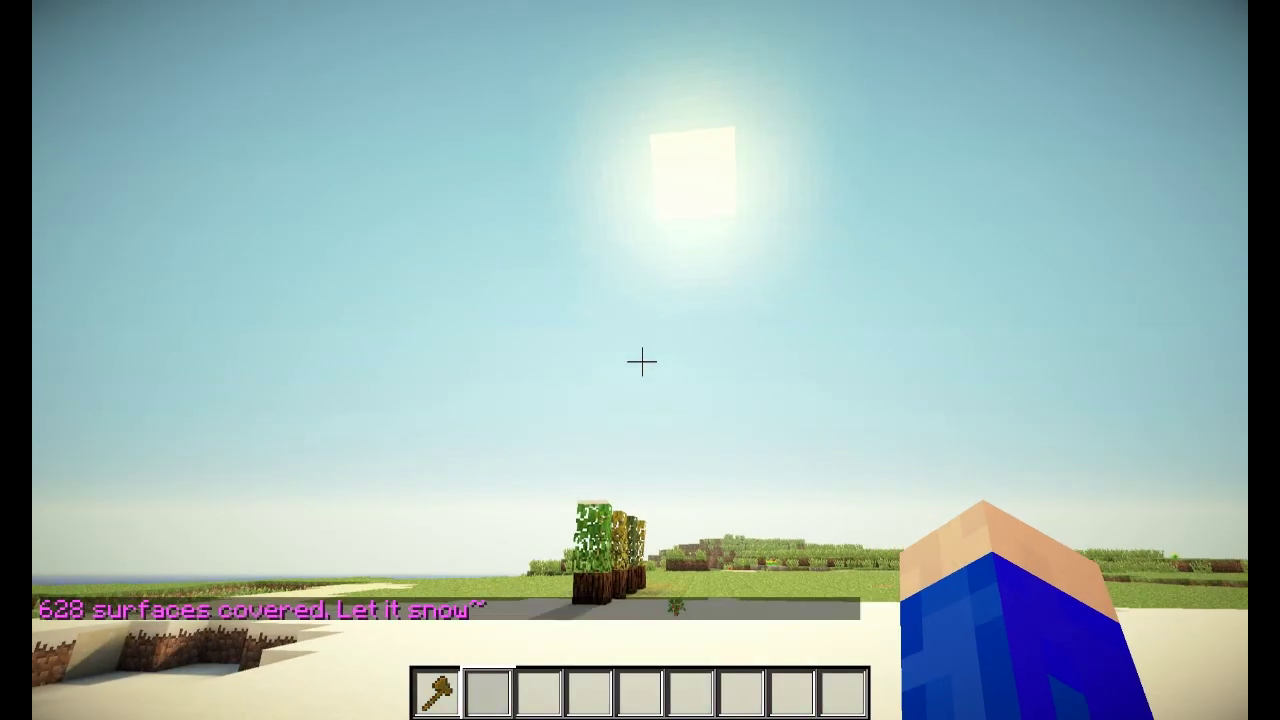
pyautogui.press('space')
pyautogui.press('w')
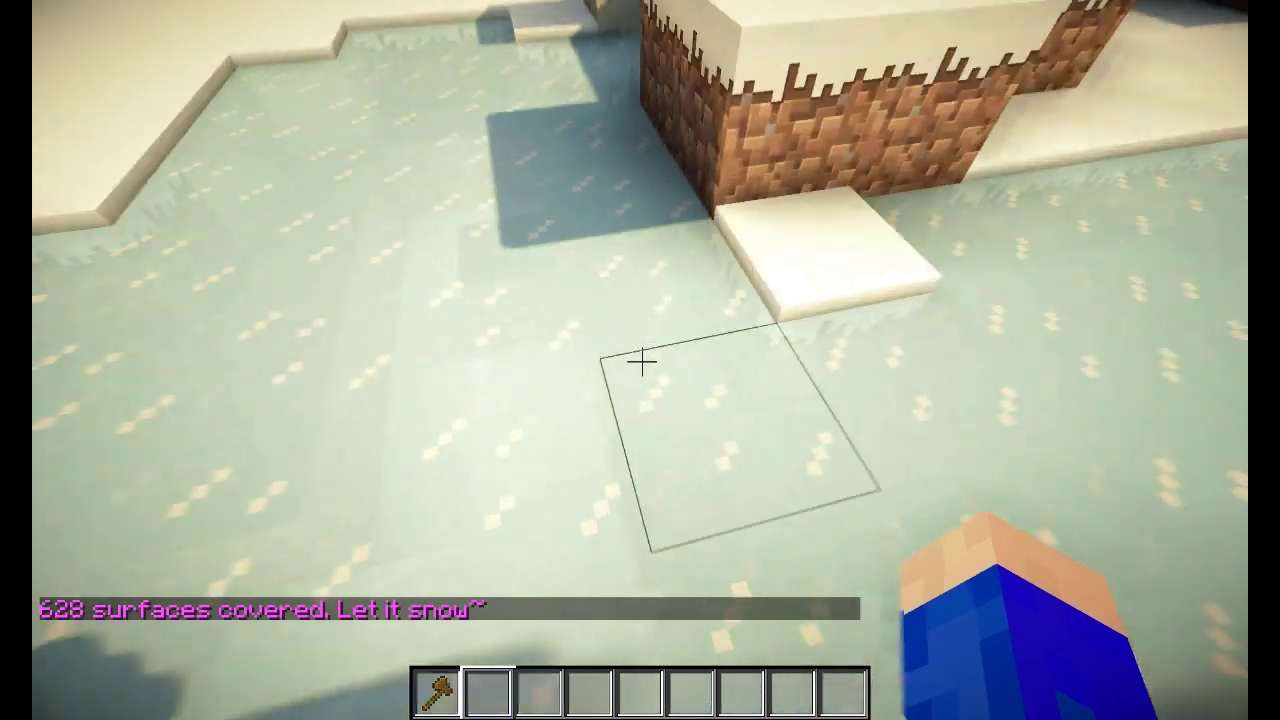
pyautogui.click(641, 362)
pyautogui.moveTo(641, 362)
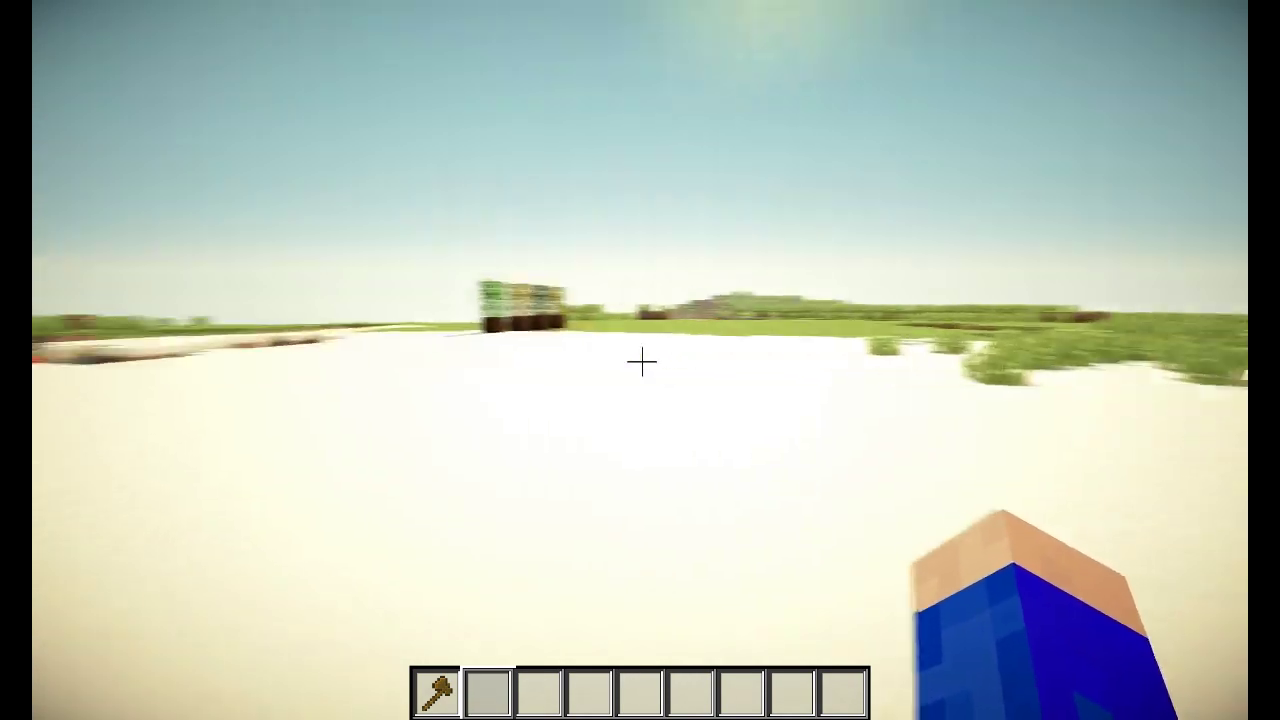
# Step: Melt the snow and ice with //thaw and look over the thawed field from above
pyautogui.press('t')
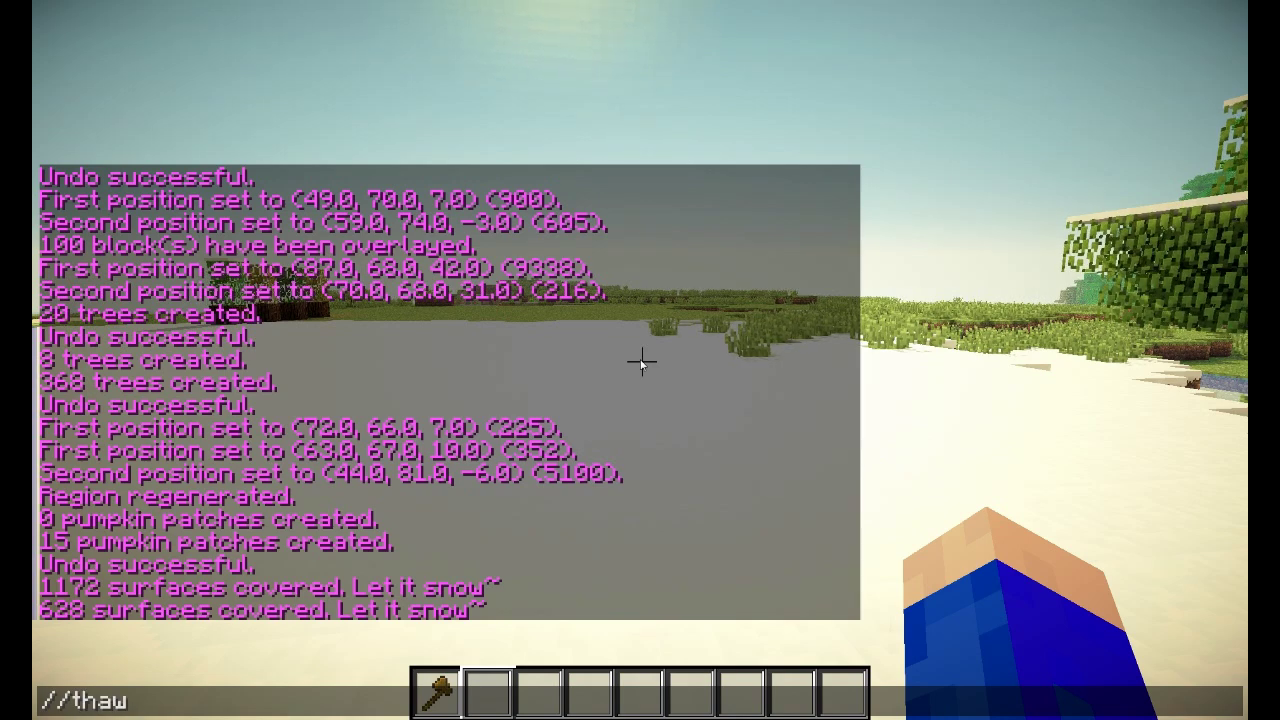
pyautogui.write('//thaw 4')
pyautogui.press('Return')
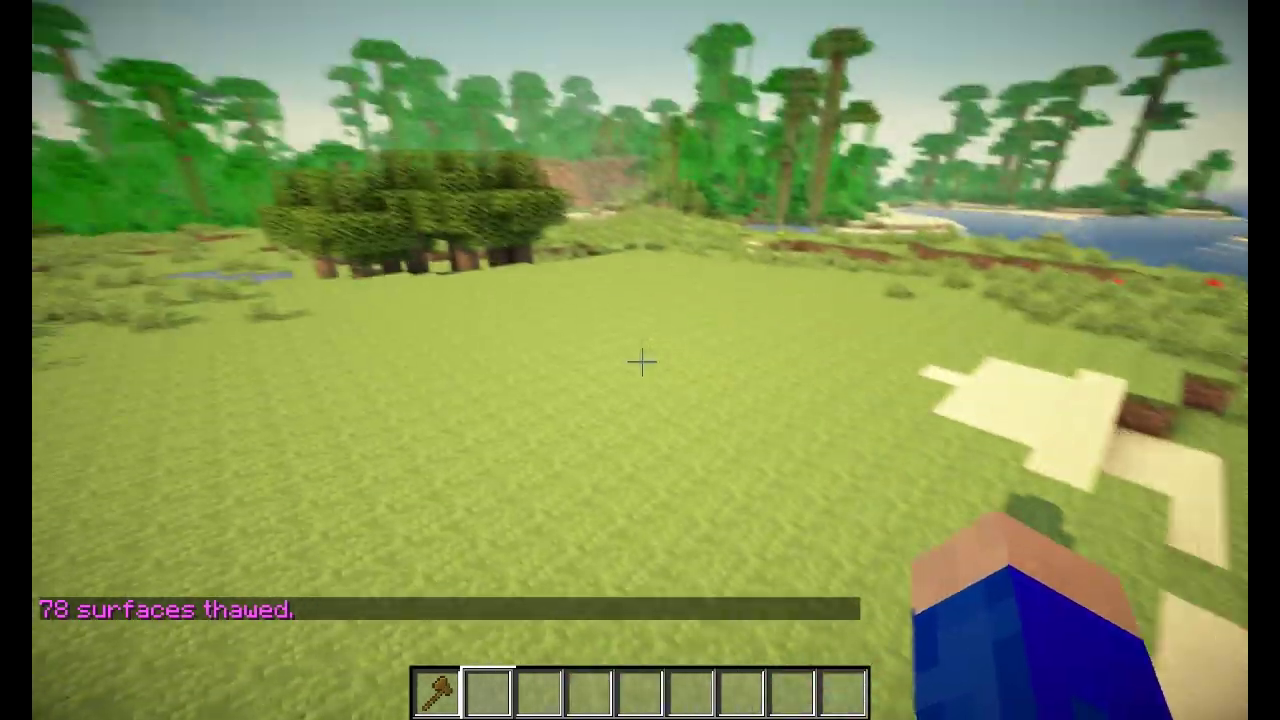
pyautogui.press('w')
pyautogui.press('space')
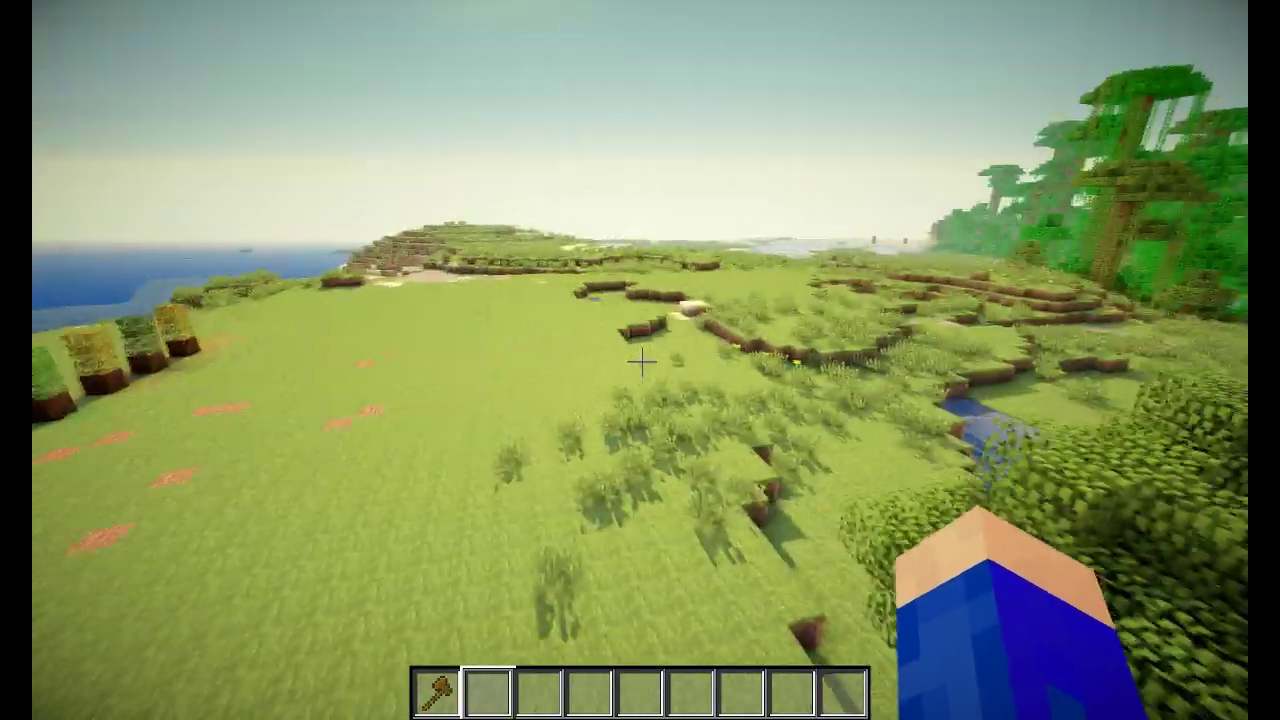
# Step: Select the hill at the jungle's edge with the wooden axe, smooth its terrain twice and inspect the slope
pyautogui.scroll(-1, 641, 362)
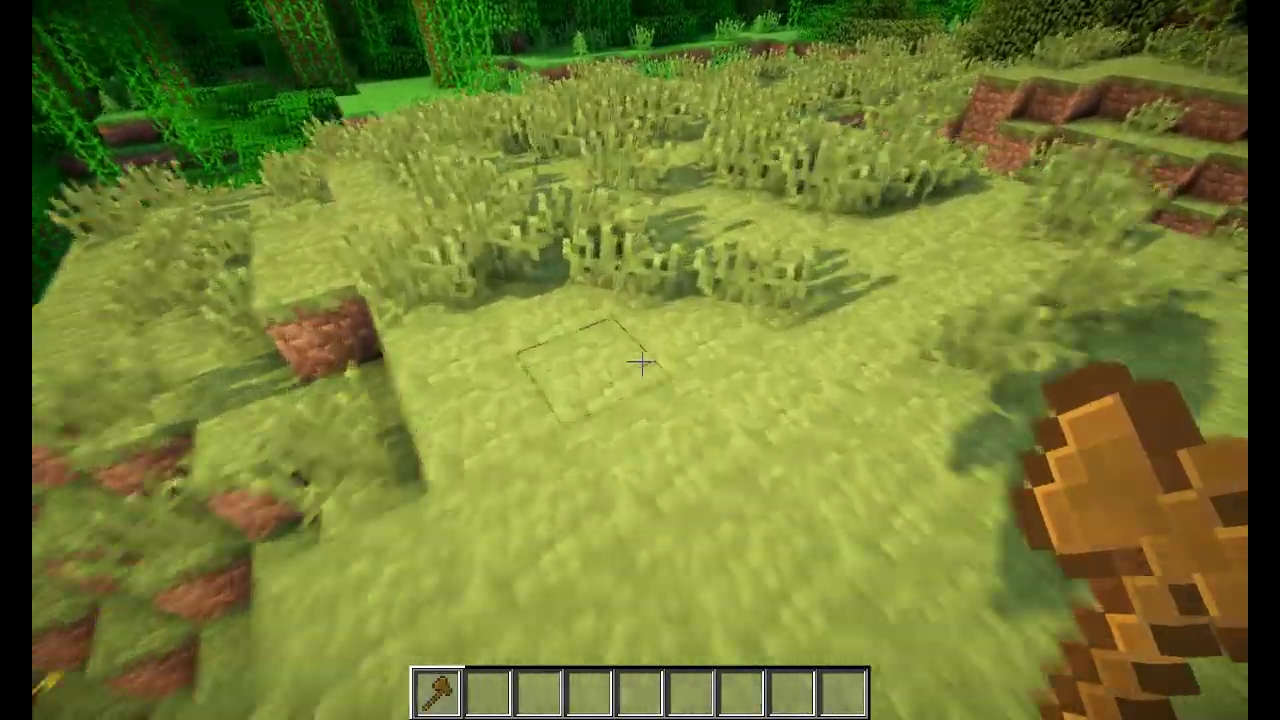
pyautogui.click(640, 362)
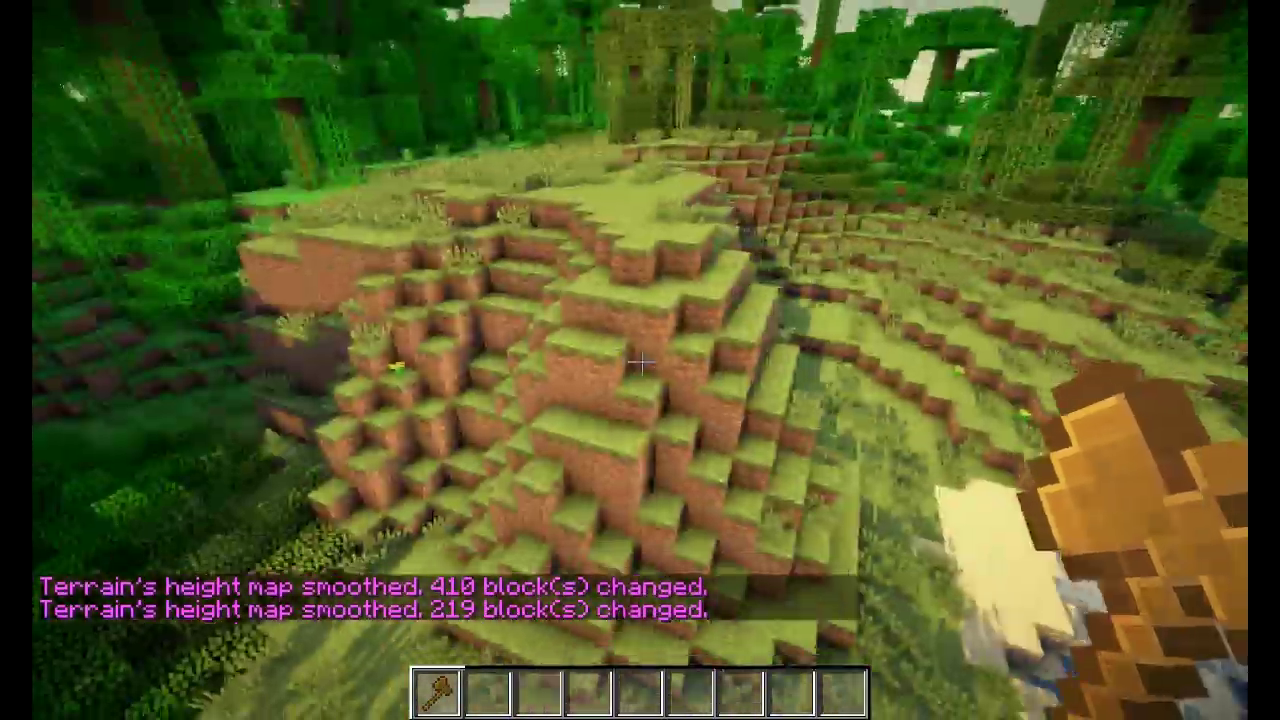
pyautogui.press('s')
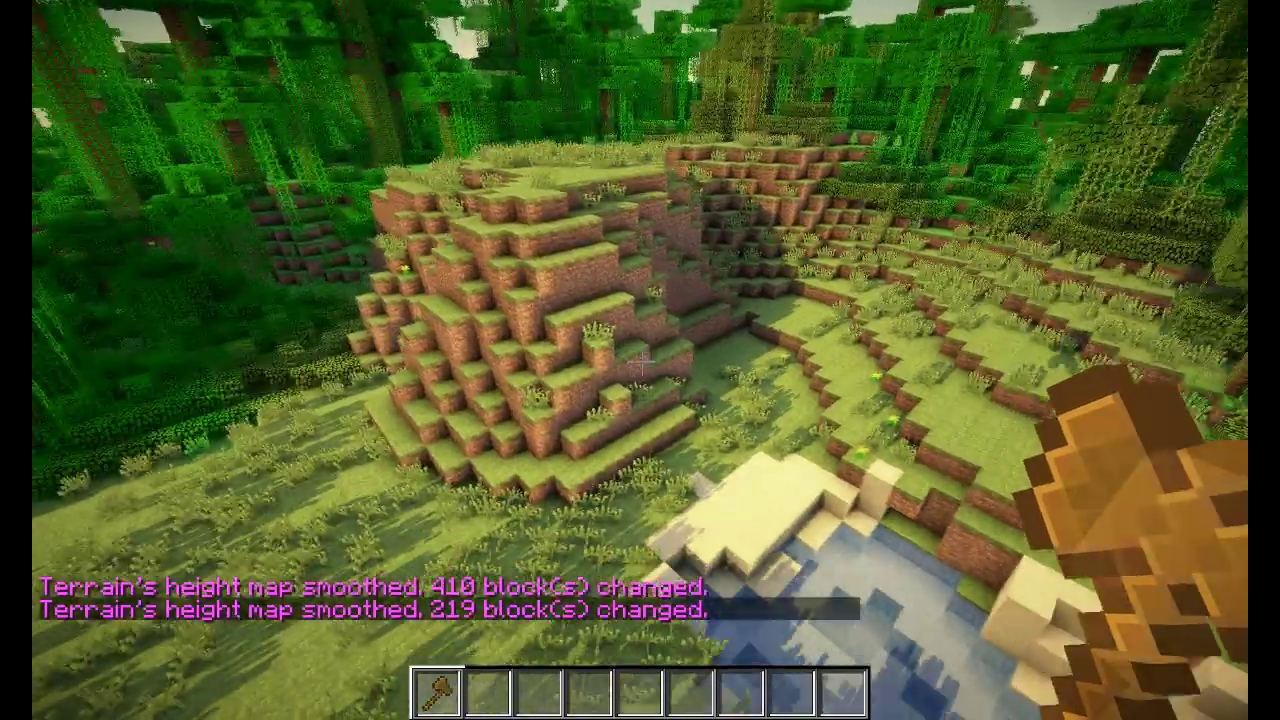
pyautogui.press('w')
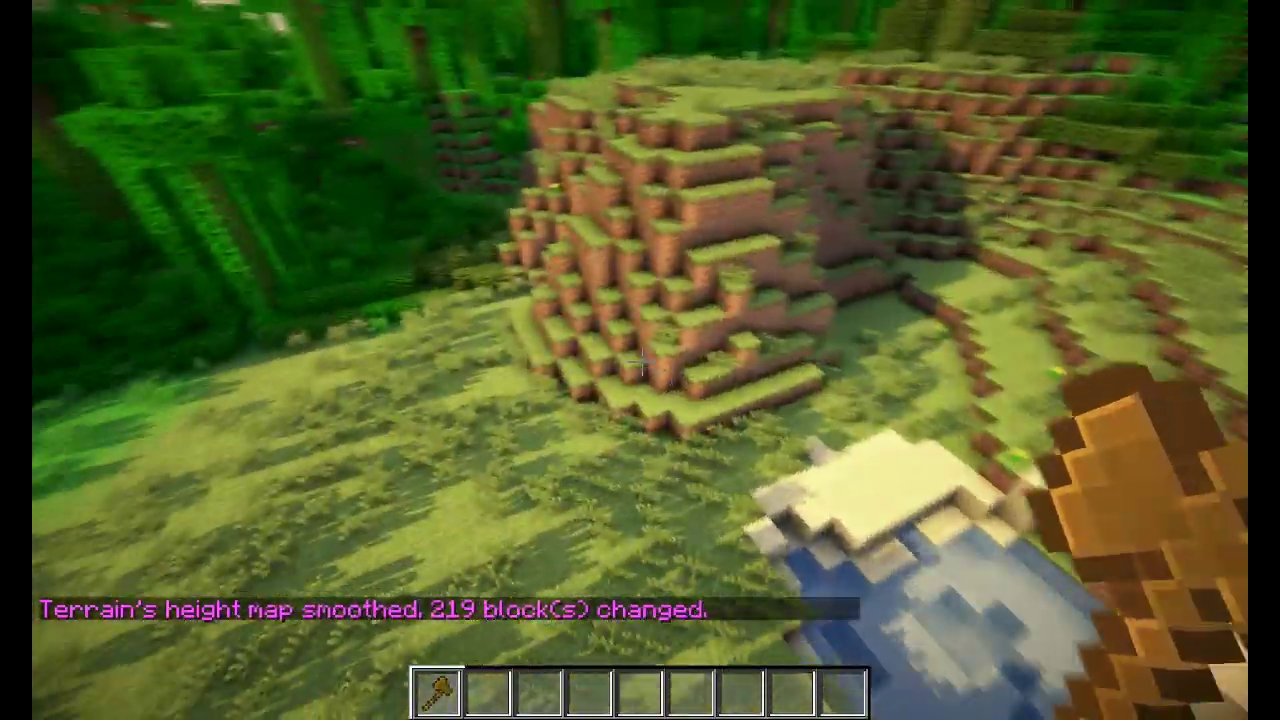
# Step: Fly from the hill to the flat grass field and turn its exposed dirt patches into grass with //green 1
pyautogui.press('w')
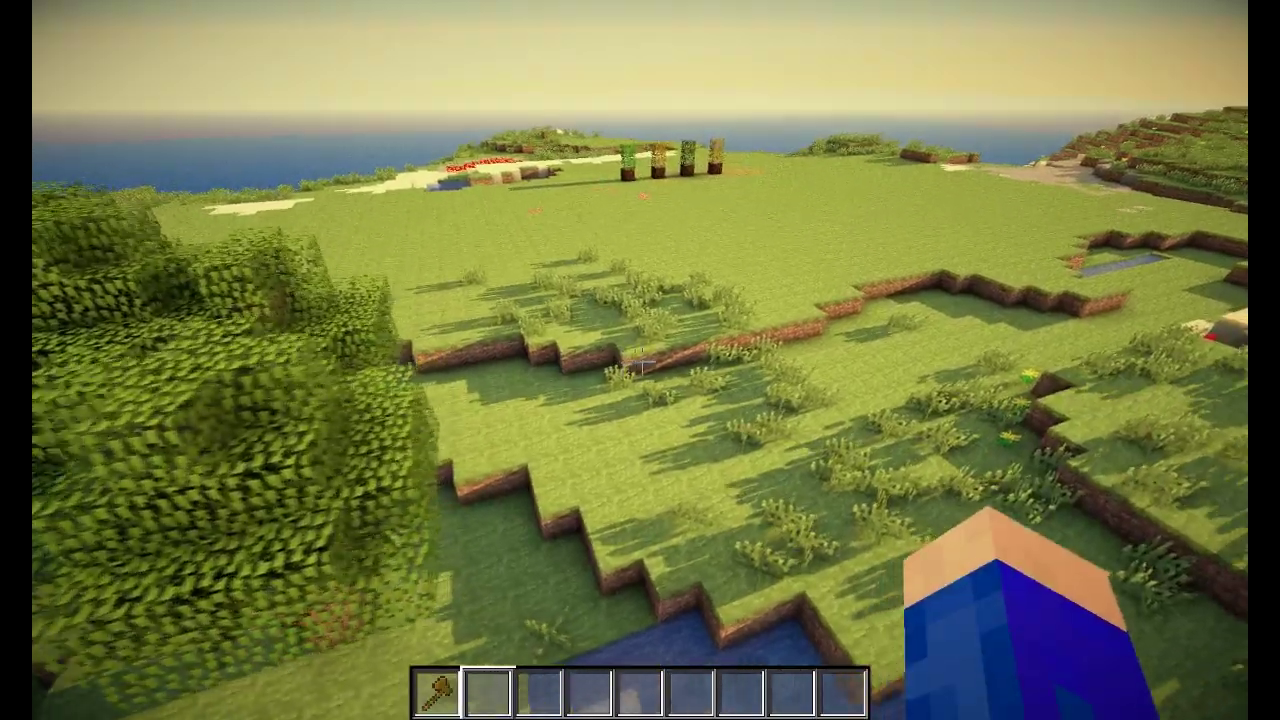
pyautogui.press('w')
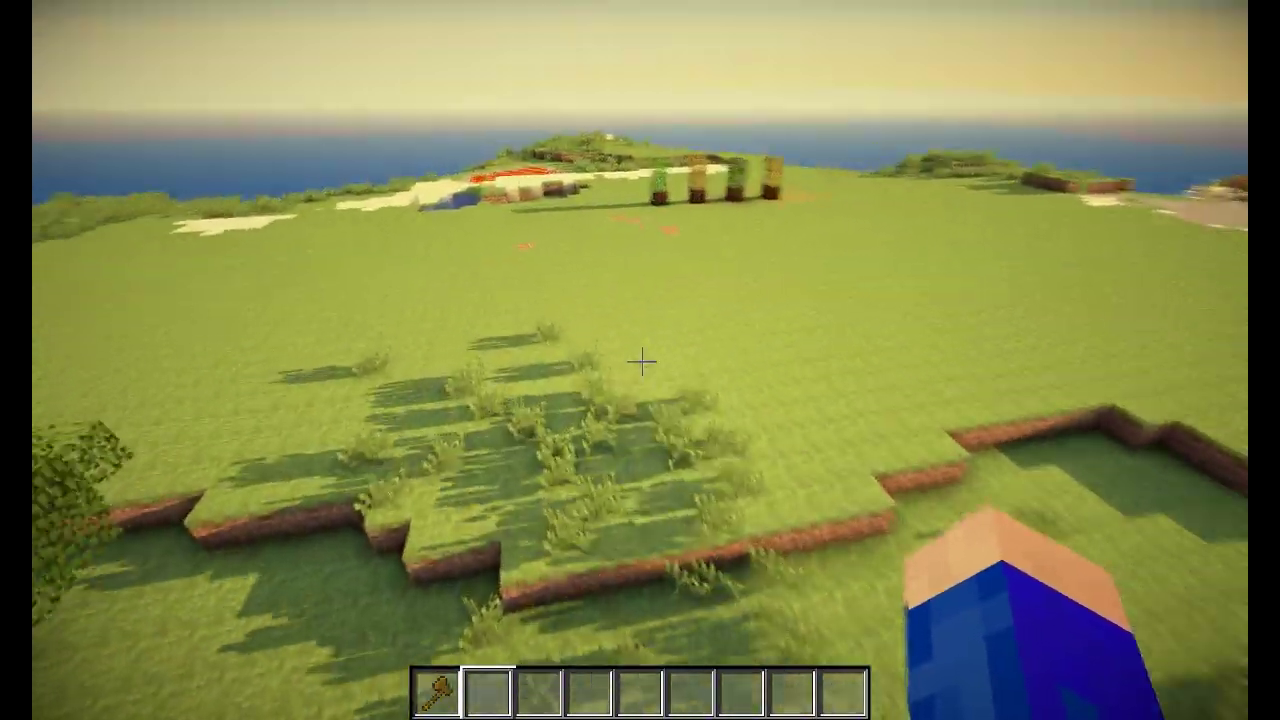
pyautogui.press('w')
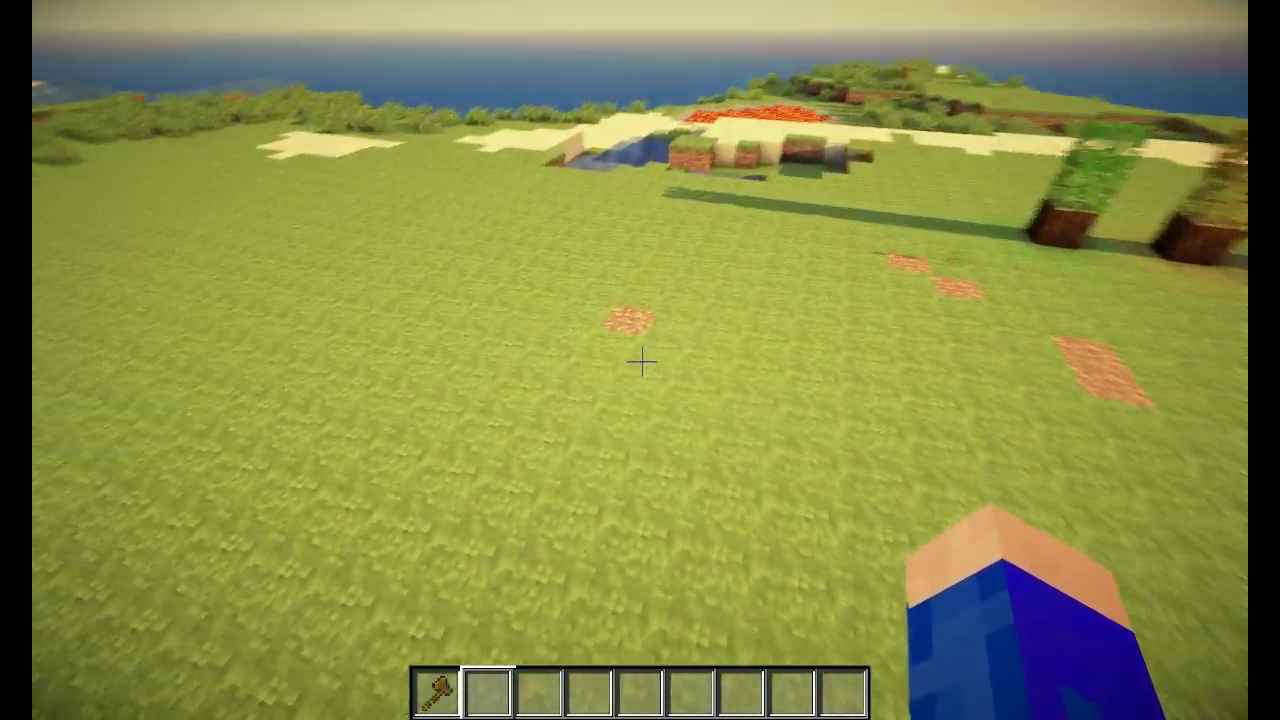
pyautogui.press('w')
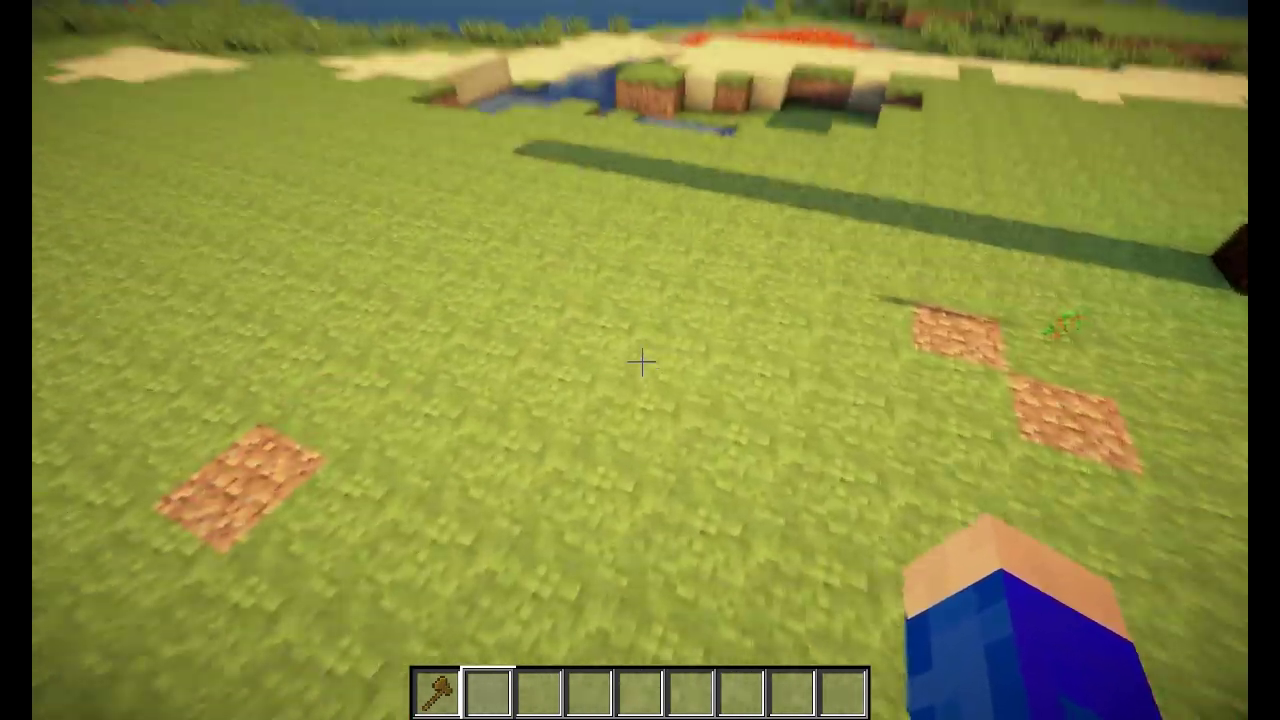
pyautogui.press('s')
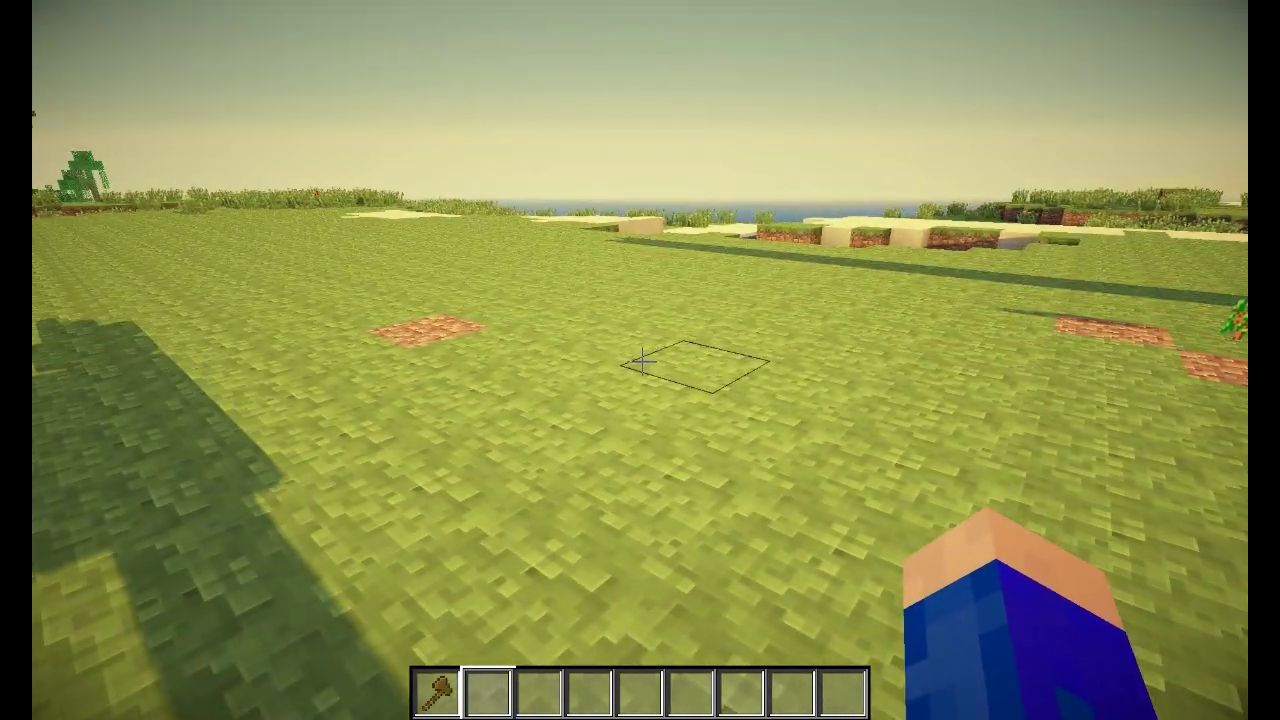
pyautogui.press('t')
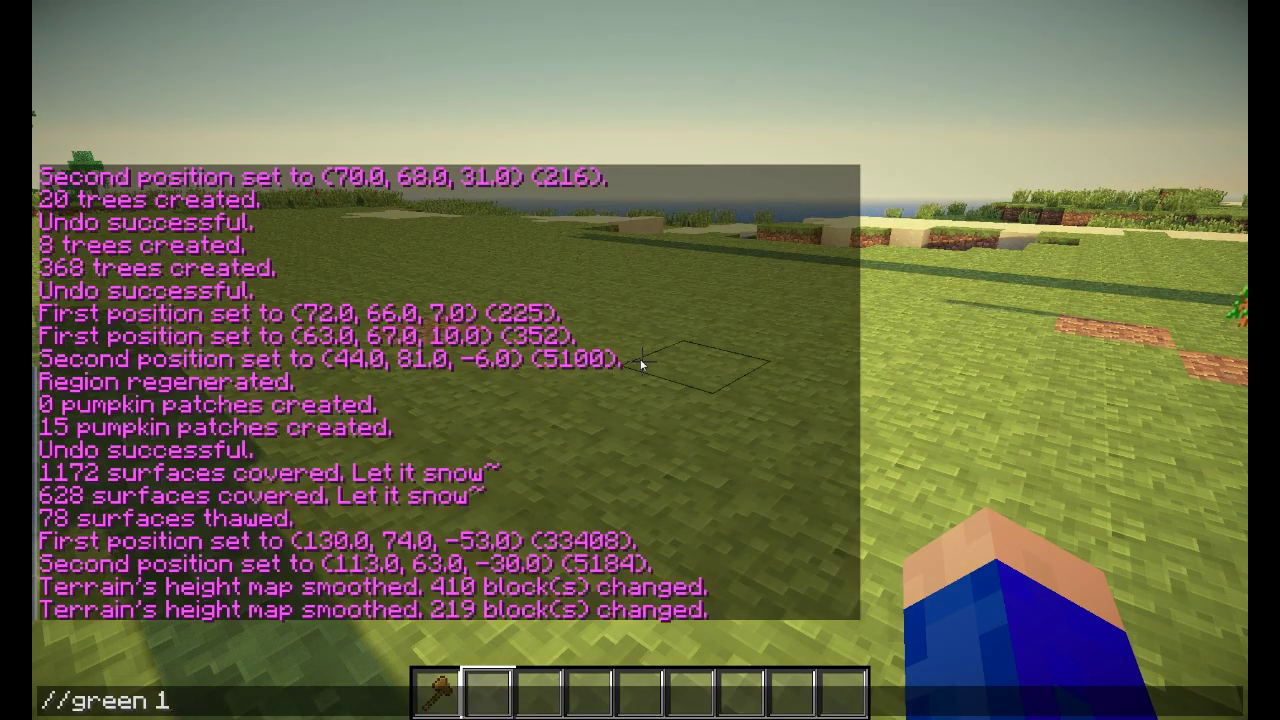
pyautogui.press('Return')
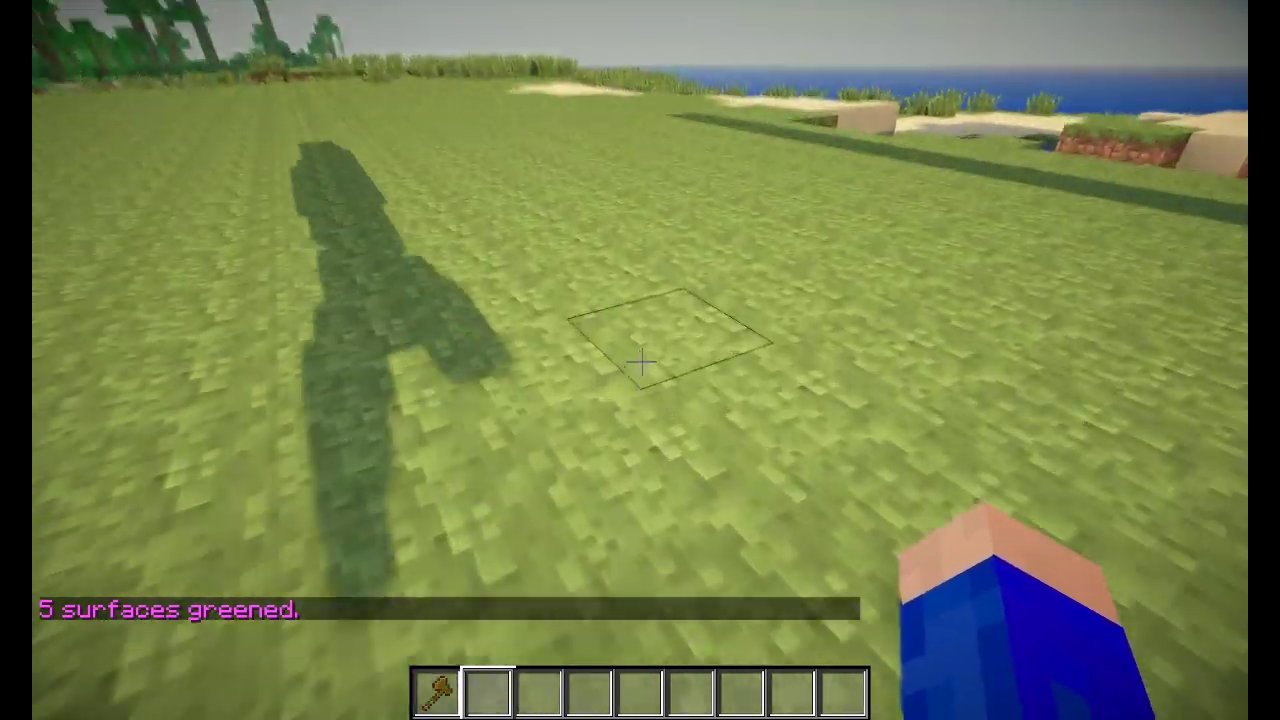
# Step: Dig a small pit in the grass field and green its exposed dirt with //green 10
pyautogui.click(640, 362)
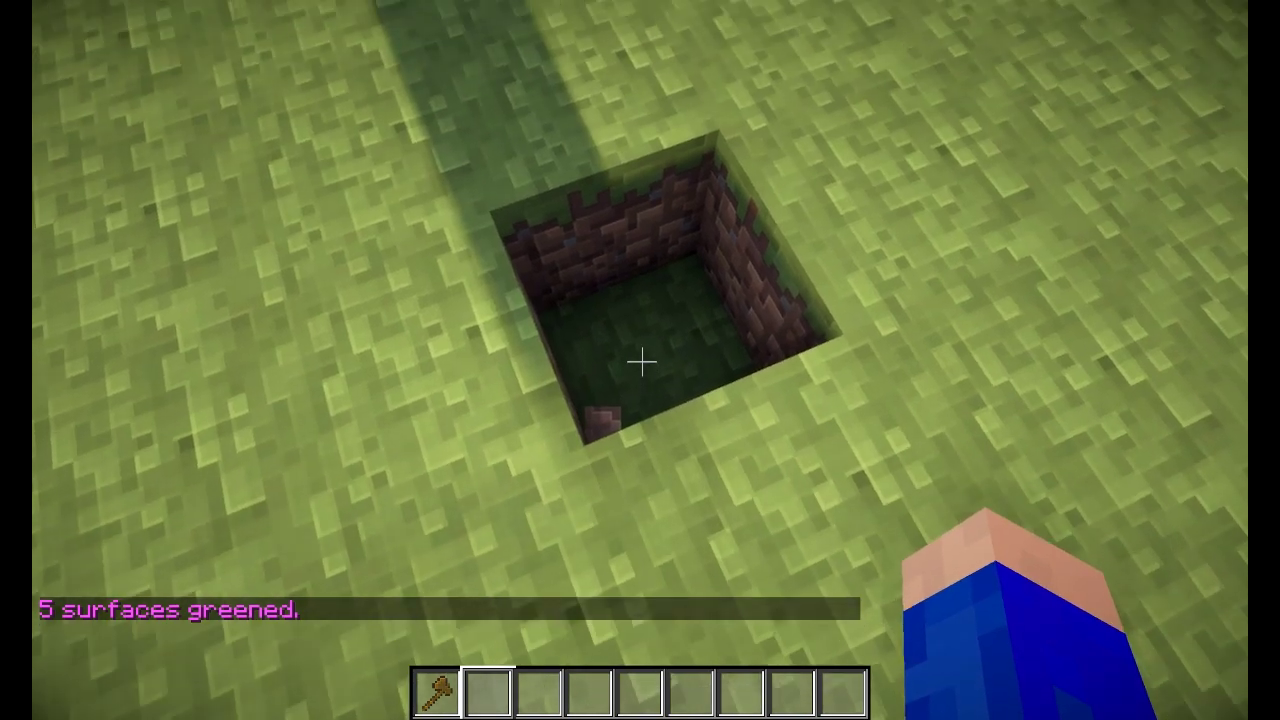
pyautogui.click(640, 362)
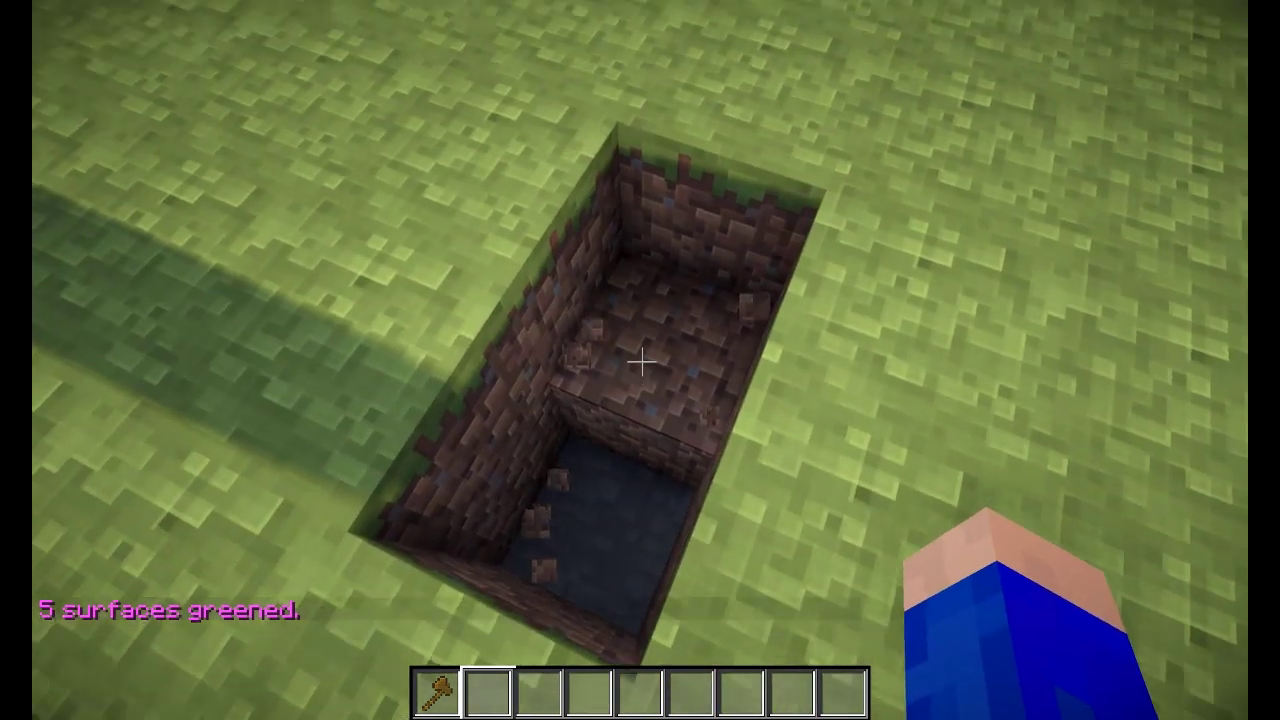
pyautogui.press('t')
pyautogui.press('Up')
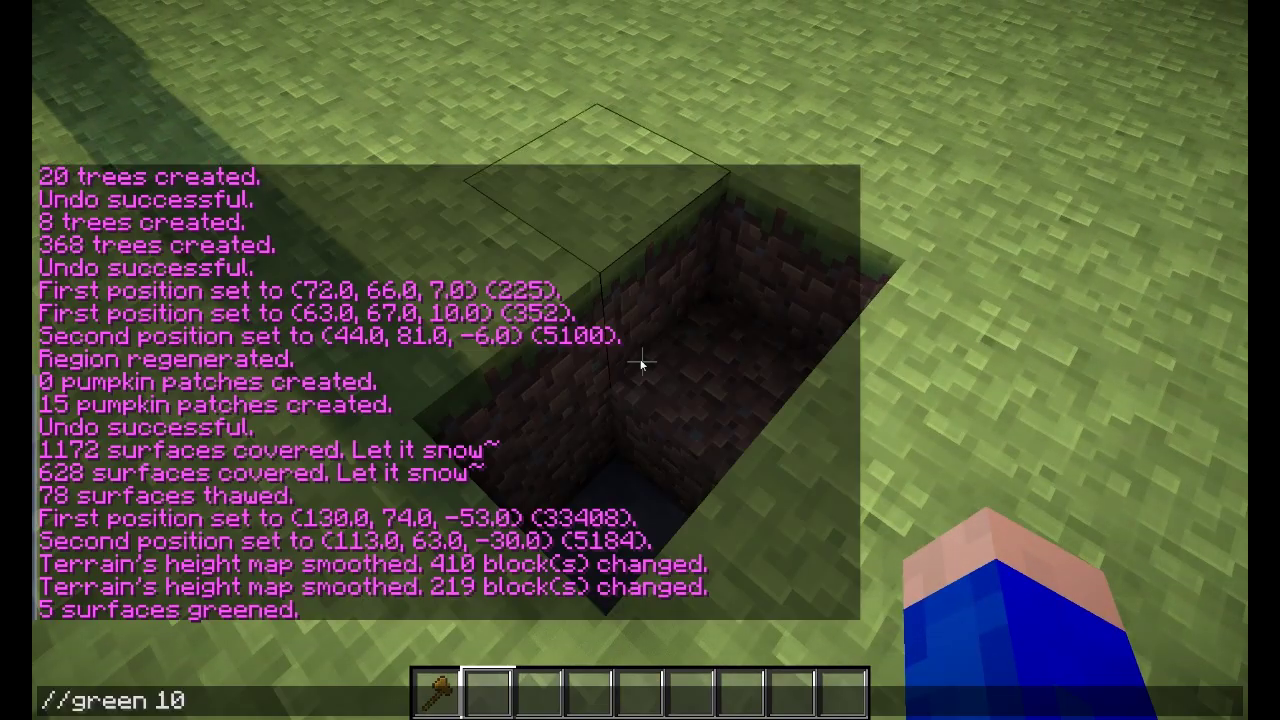
pyautogui.press('Return')
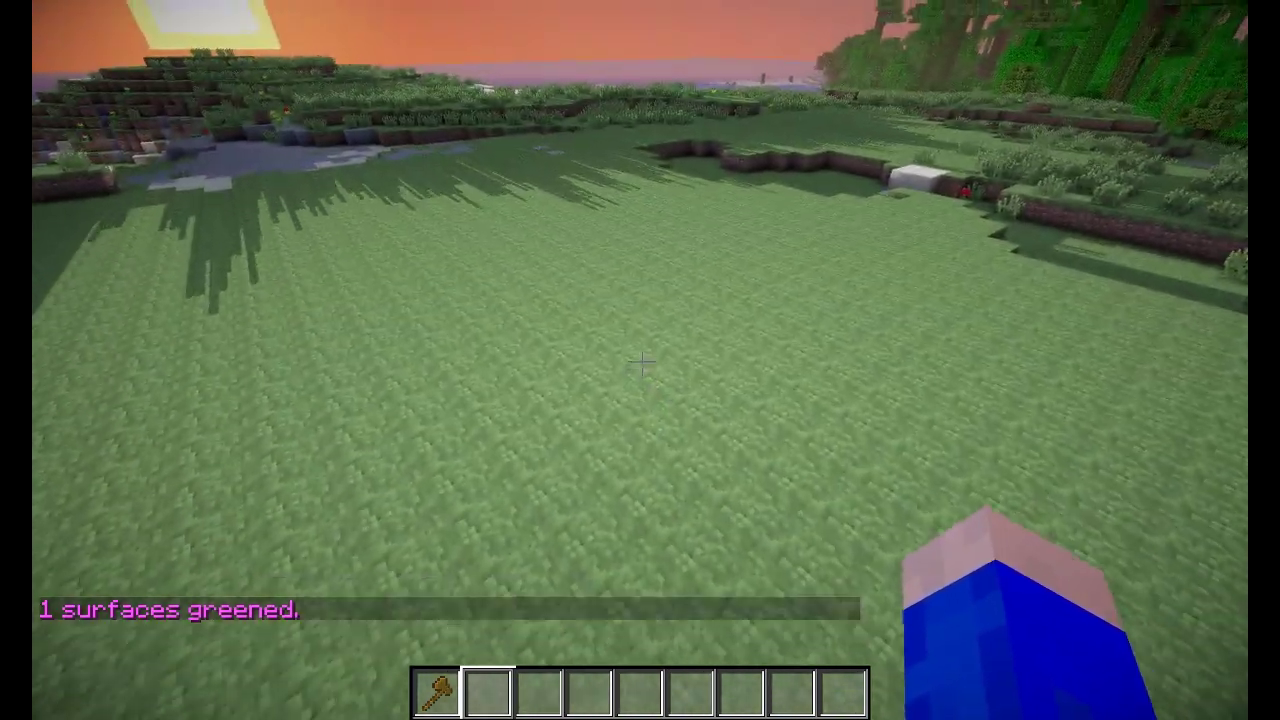
# Step: Add an iron pickaxe and a diamond pickaxe to the hotbar beside the wooden axe
pyautogui.press('e')
pyautogui.scroll(-5, 670, 340)
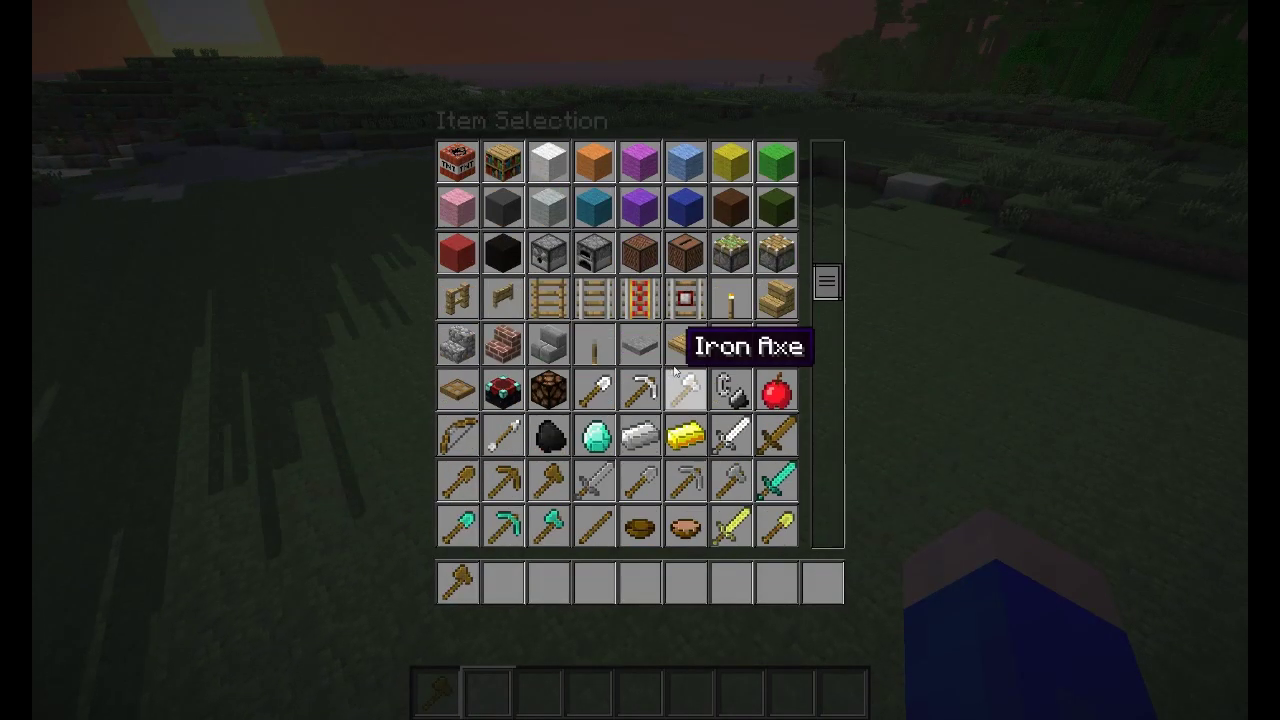
pyautogui.click(640, 390)
pyautogui.click(503, 583)
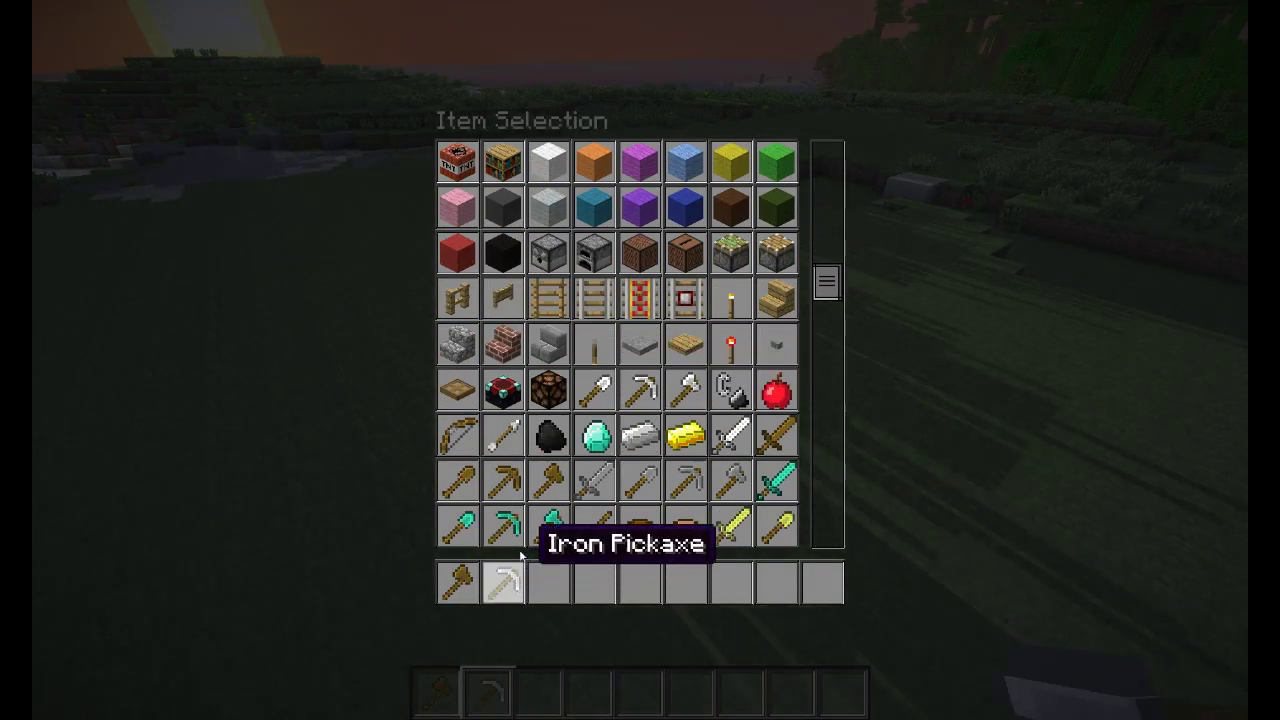
pyautogui.click(503, 526)
pyautogui.click(548, 583)
pyautogui.press('e')
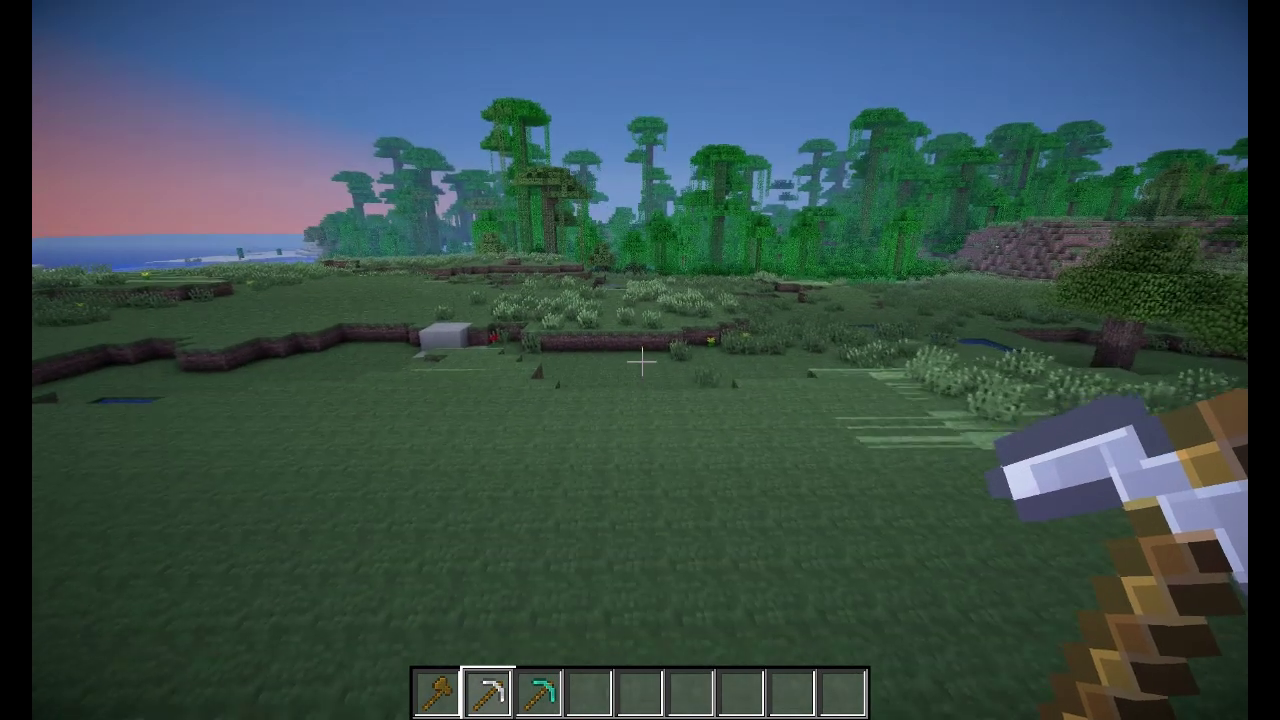
# Step: Set the world time to 5000 and bind the tree tool to the iron pickaxe with /tree
pyautogui.press('t')
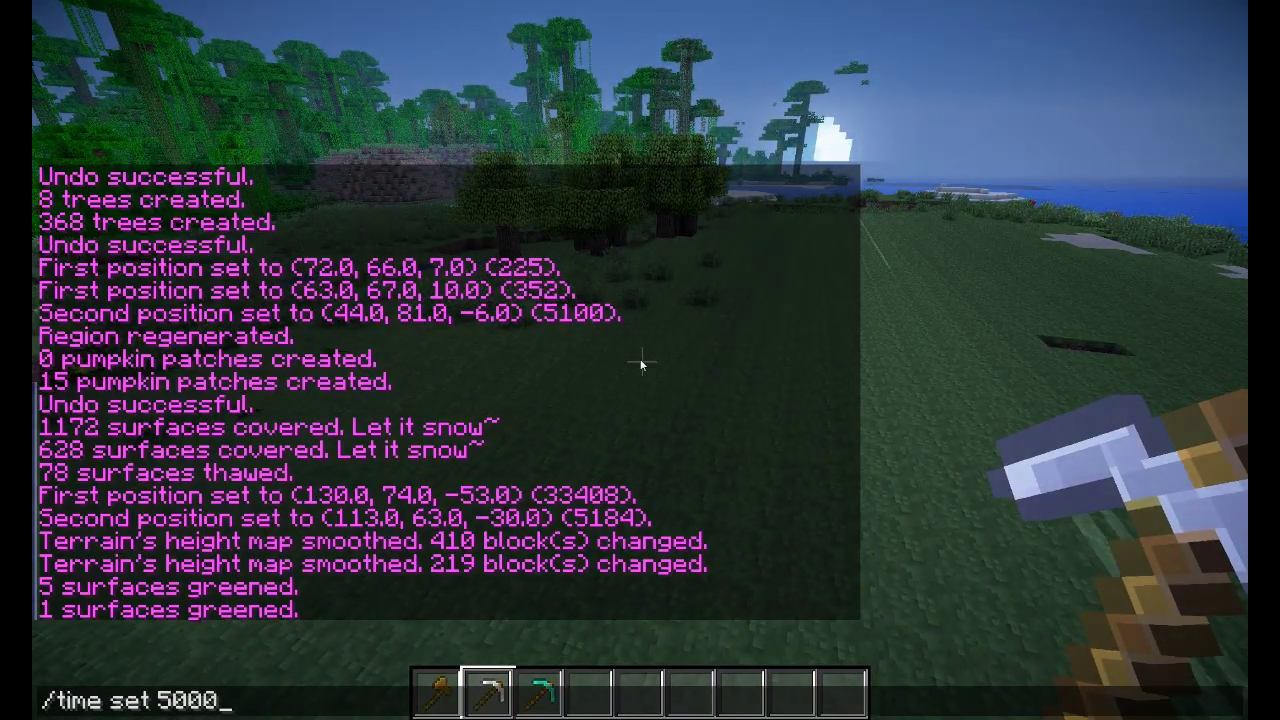
pyautogui.press('Return')
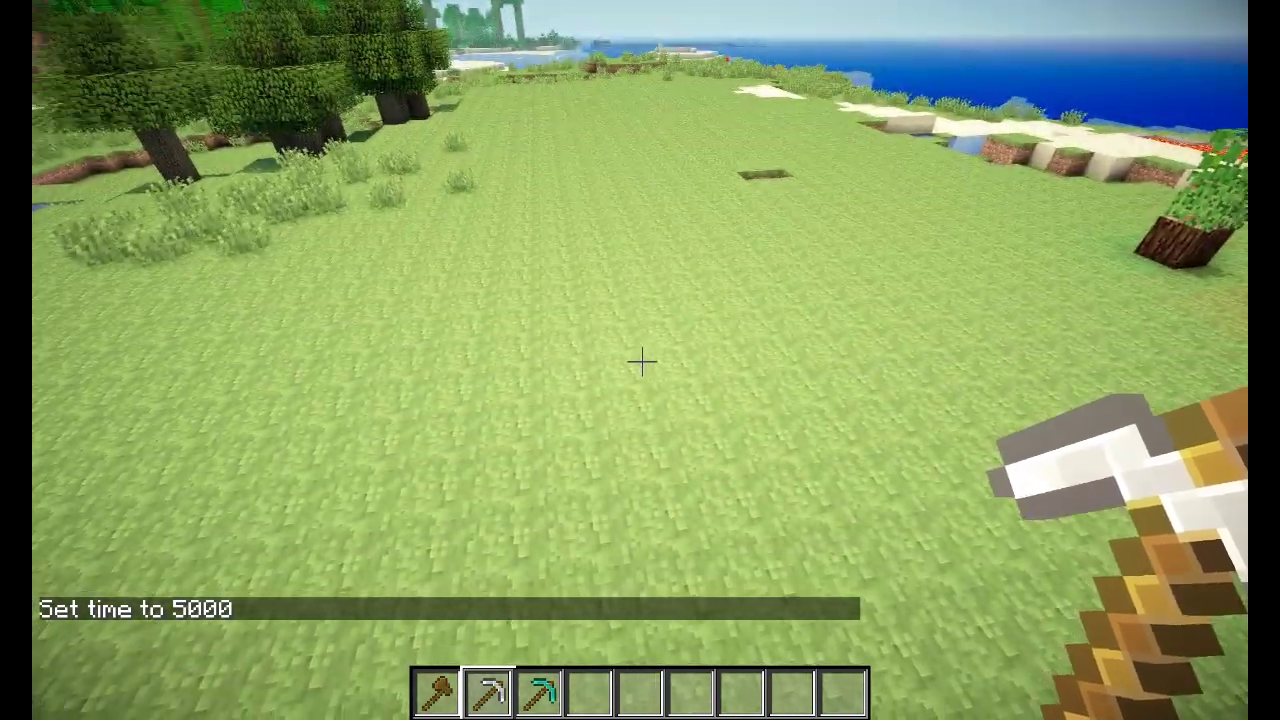
pyautogui.press('/')
pyautogui.write('tree')
pyautogui.press('Return')
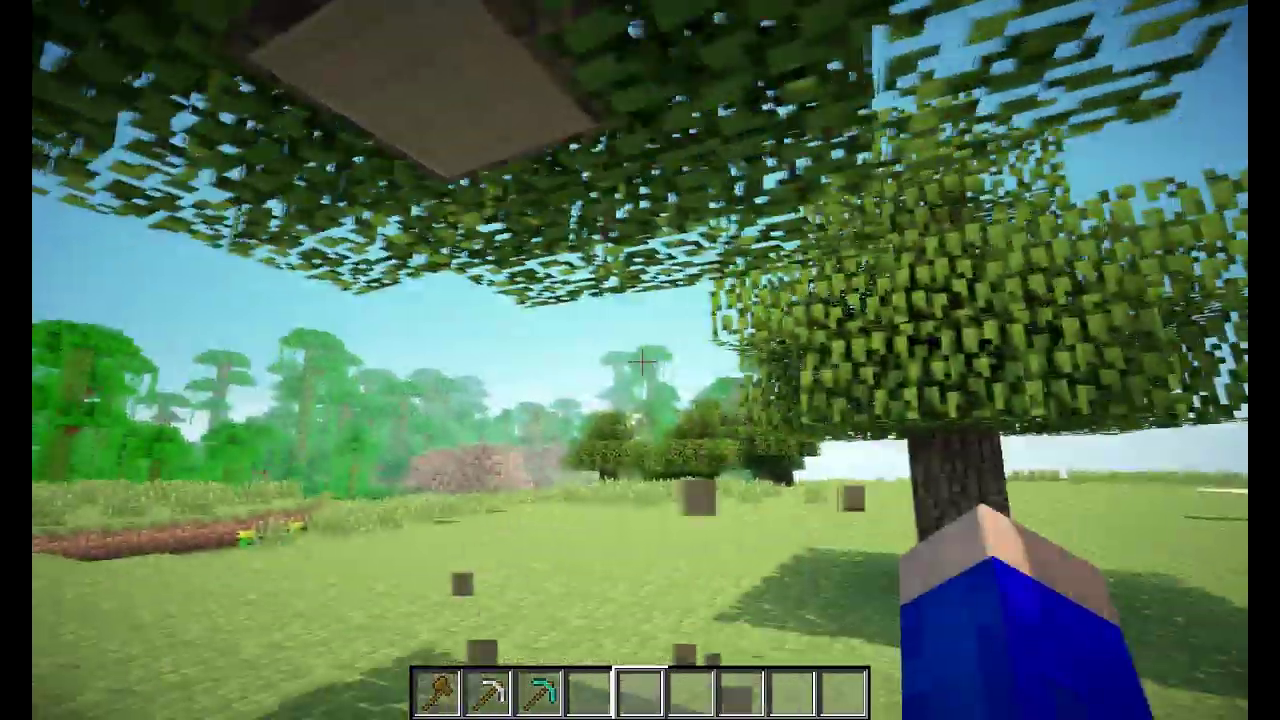
# Step: Break the lower trunk blocks of the planted trees by hand so their canopies float above the field
pyautogui.press('w')
pyautogui.click(642, 362)
pyautogui.click(642, 362)
pyautogui.press('w')
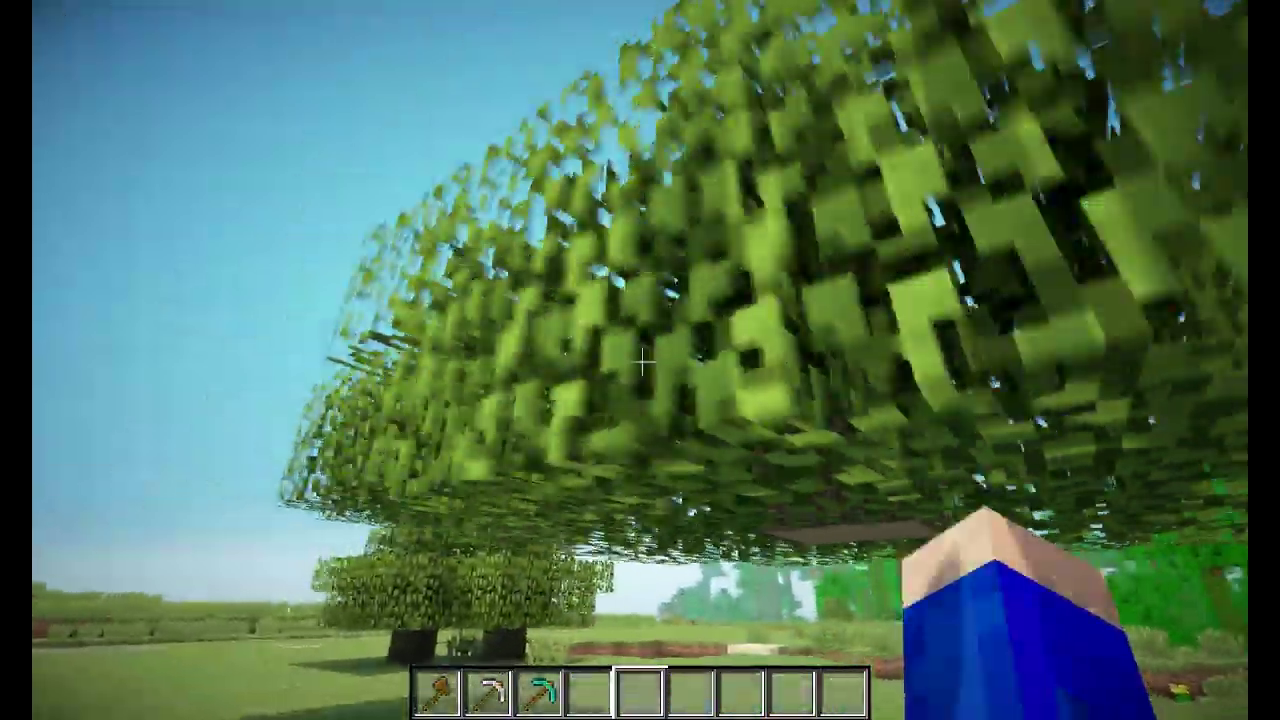
# Step: Equip the diamond pickaxe and bind the floating tree remover to it with /deltree
pyautogui.press('3')
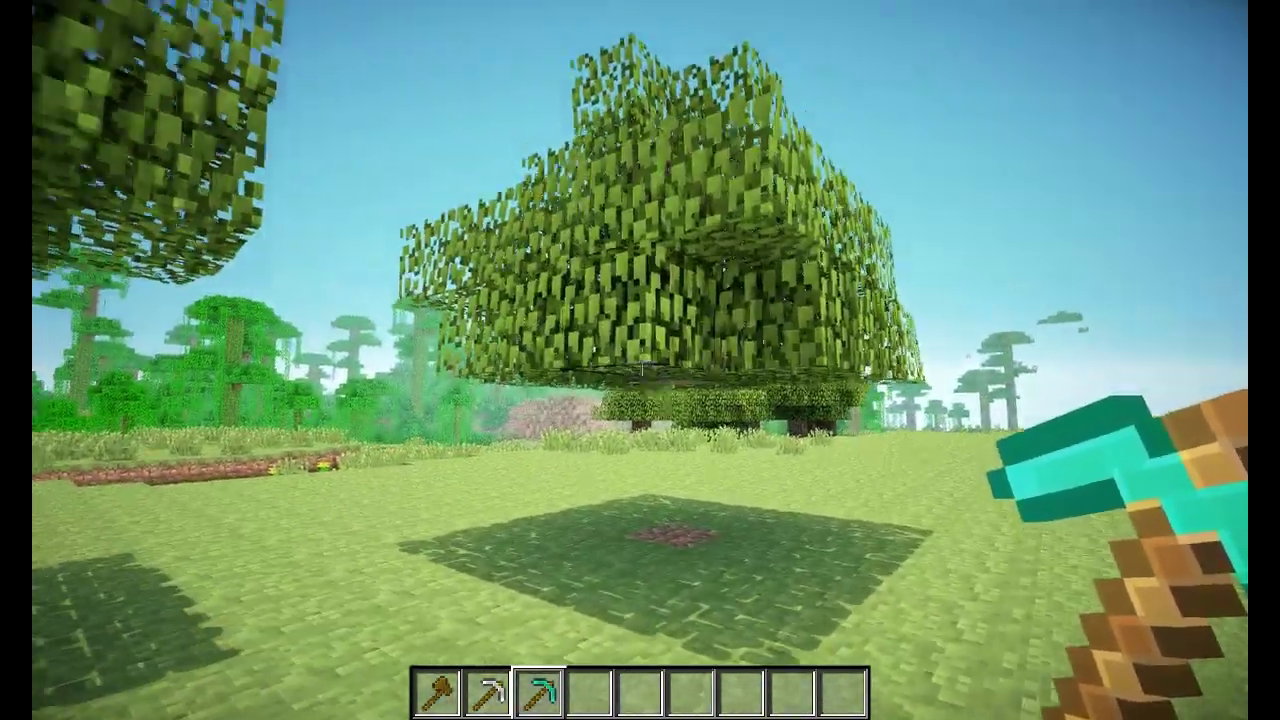
pyautogui.press('w')
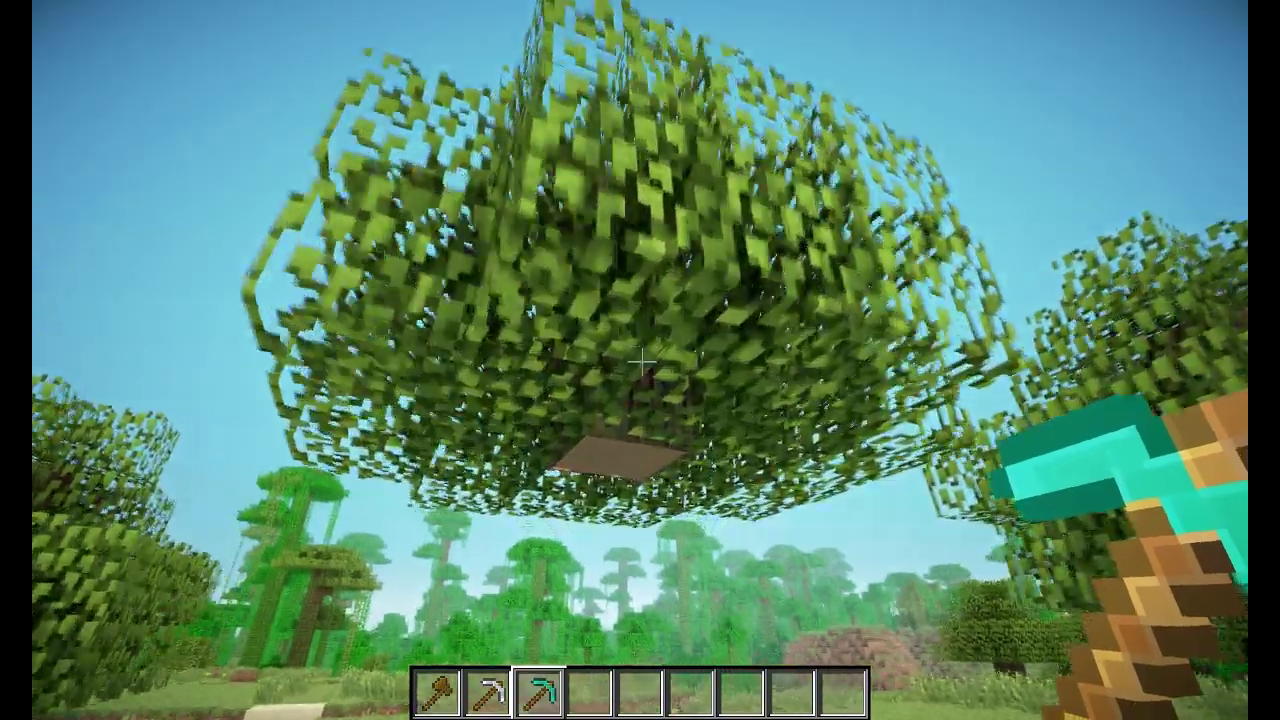
pyautogui.press('s')
pyautogui.press('s')
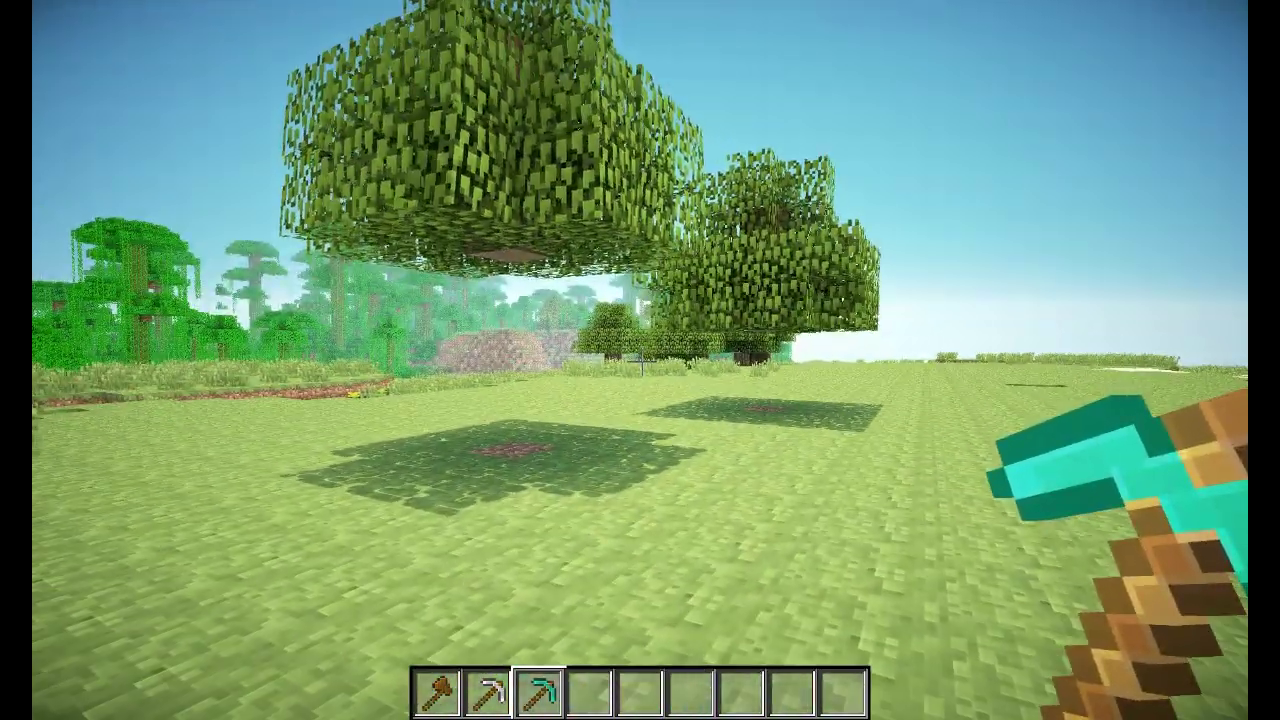
pyautogui.write('/del')
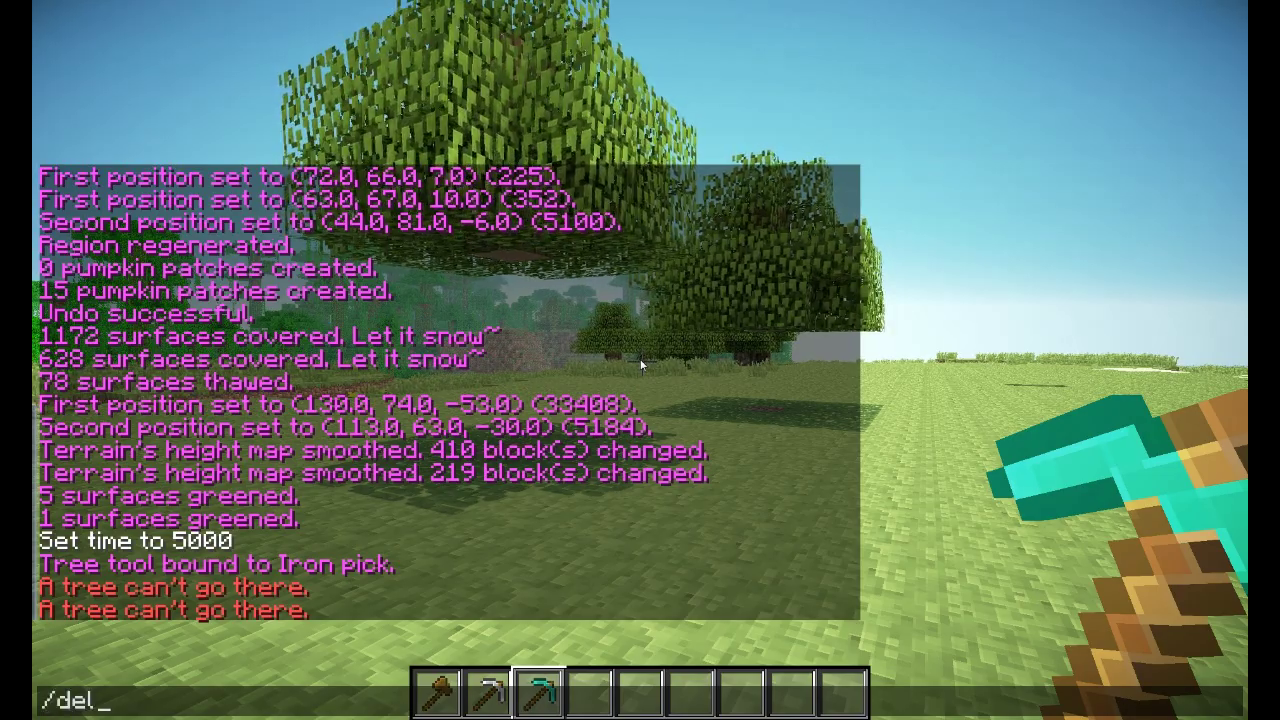
pyautogui.write('tree')
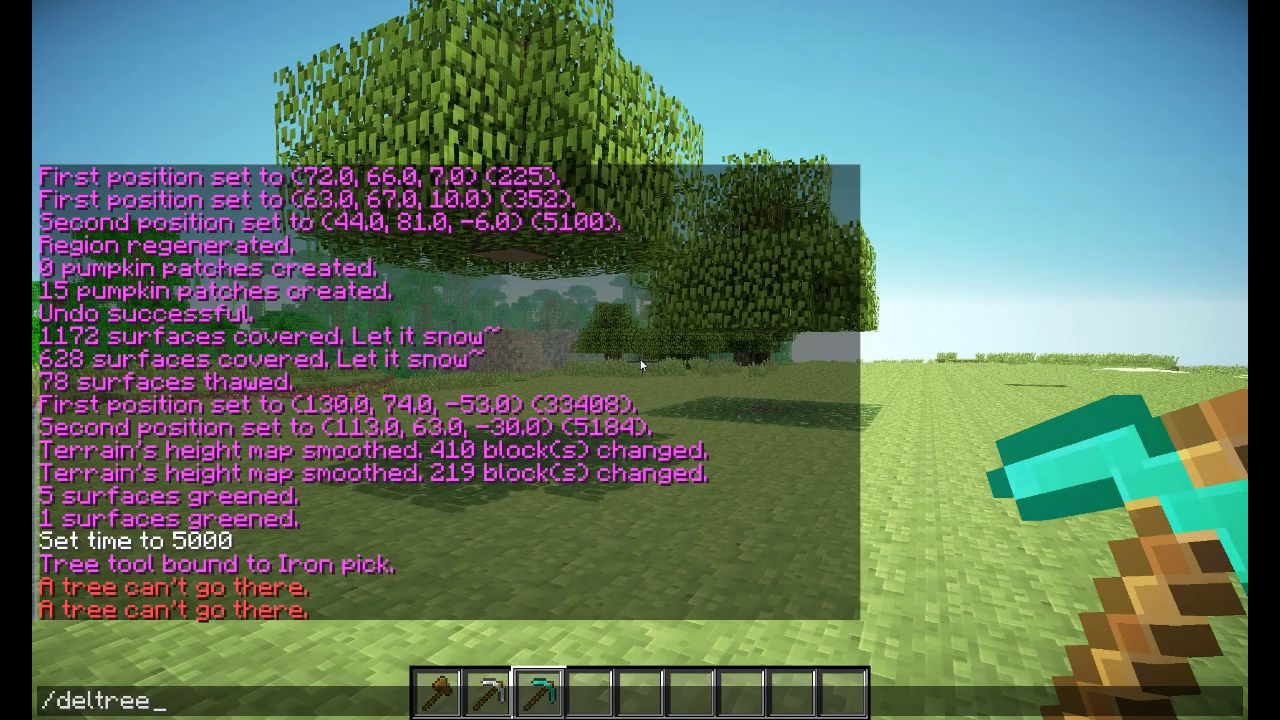
pyautogui.press('Return')
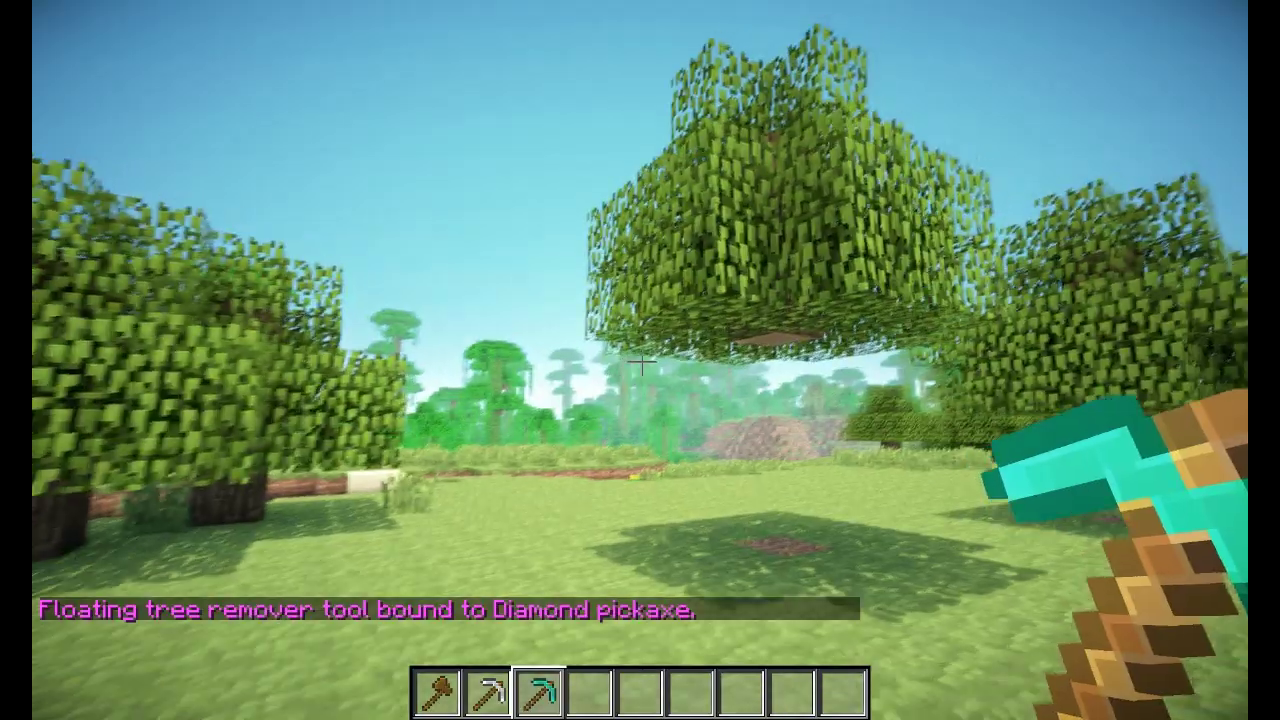
# Step: Approach the floating trees and remove them with the diamond pickaxe's tree remover
pyautogui.press('s')
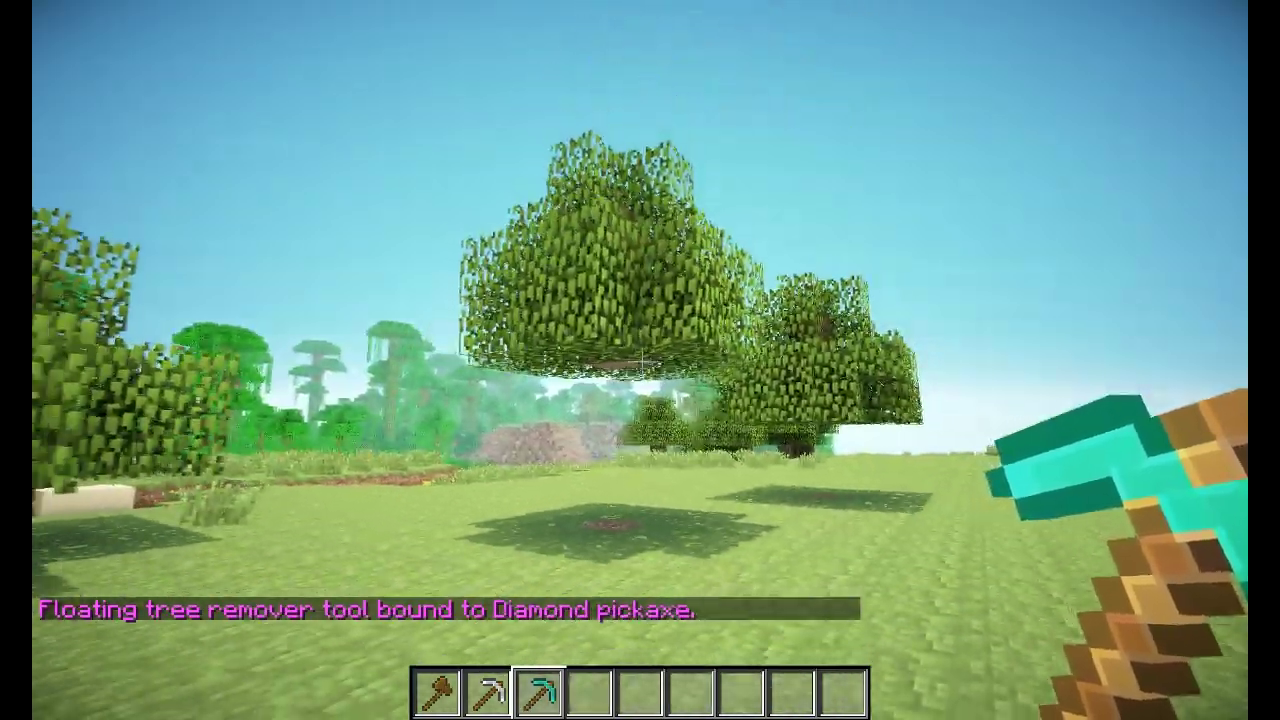
pyautogui.press('w')
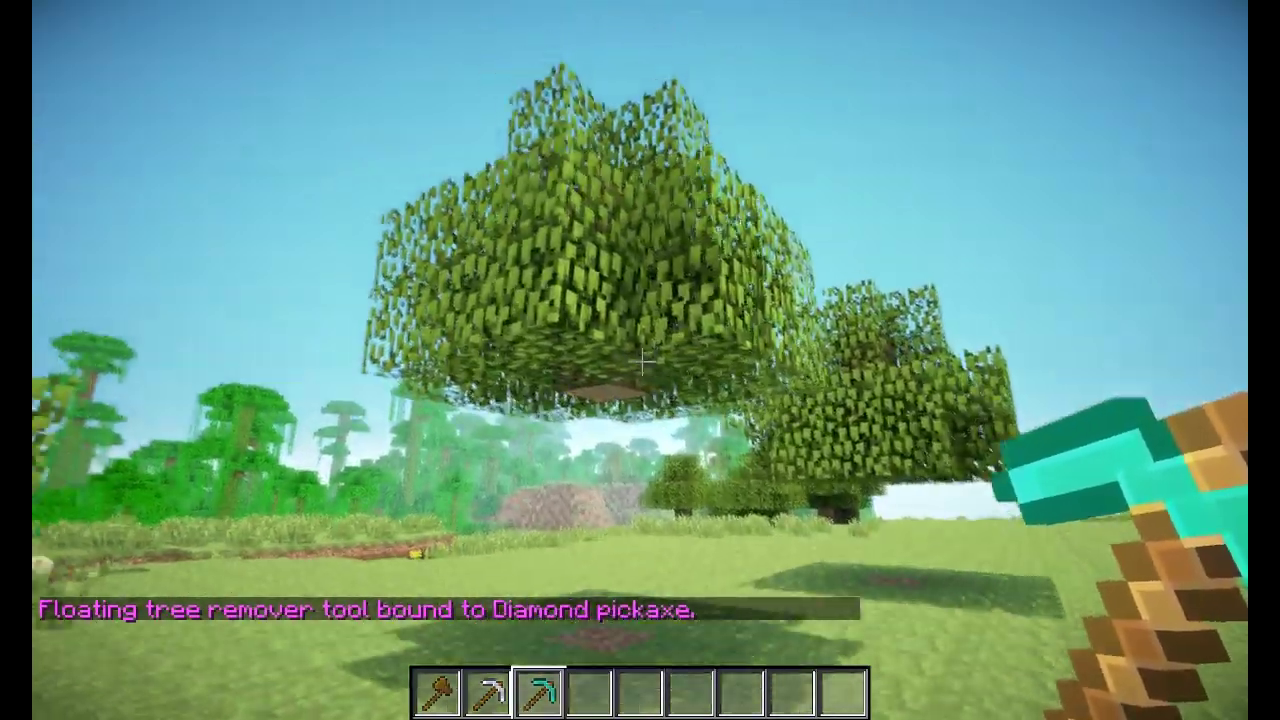
pyautogui.press('w')
pyautogui.press('s')
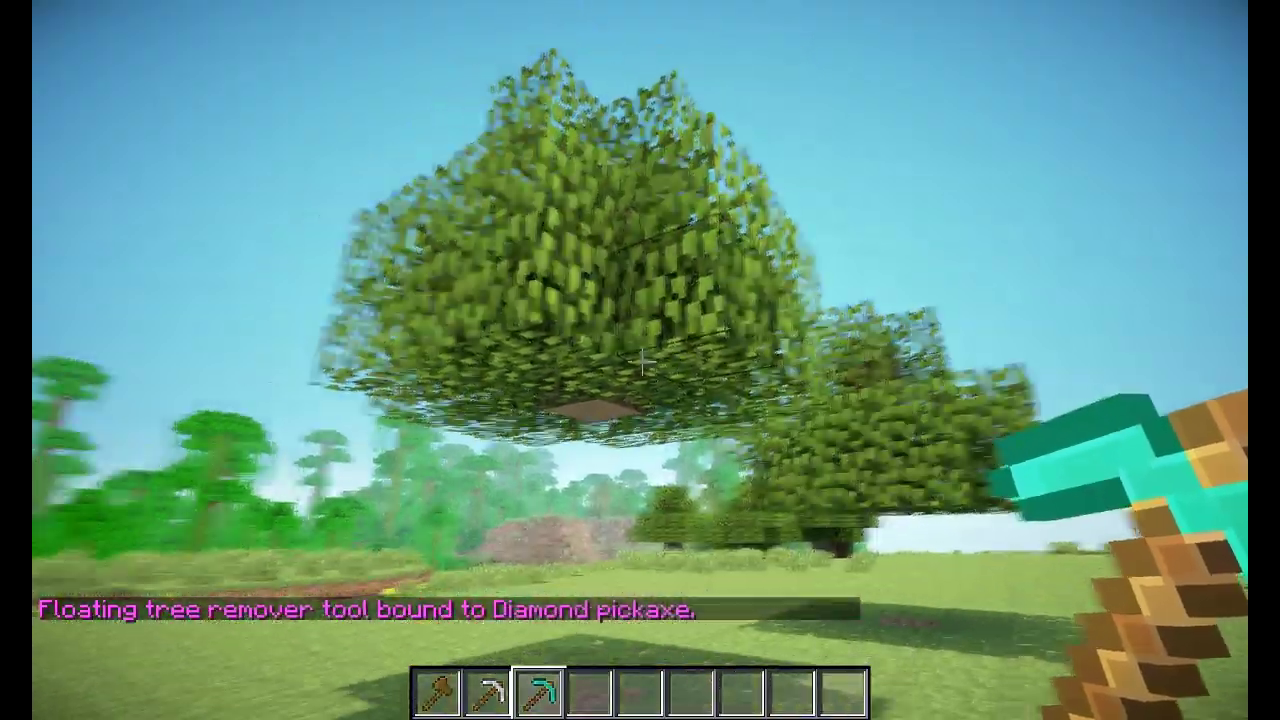
pyautogui.press('w')
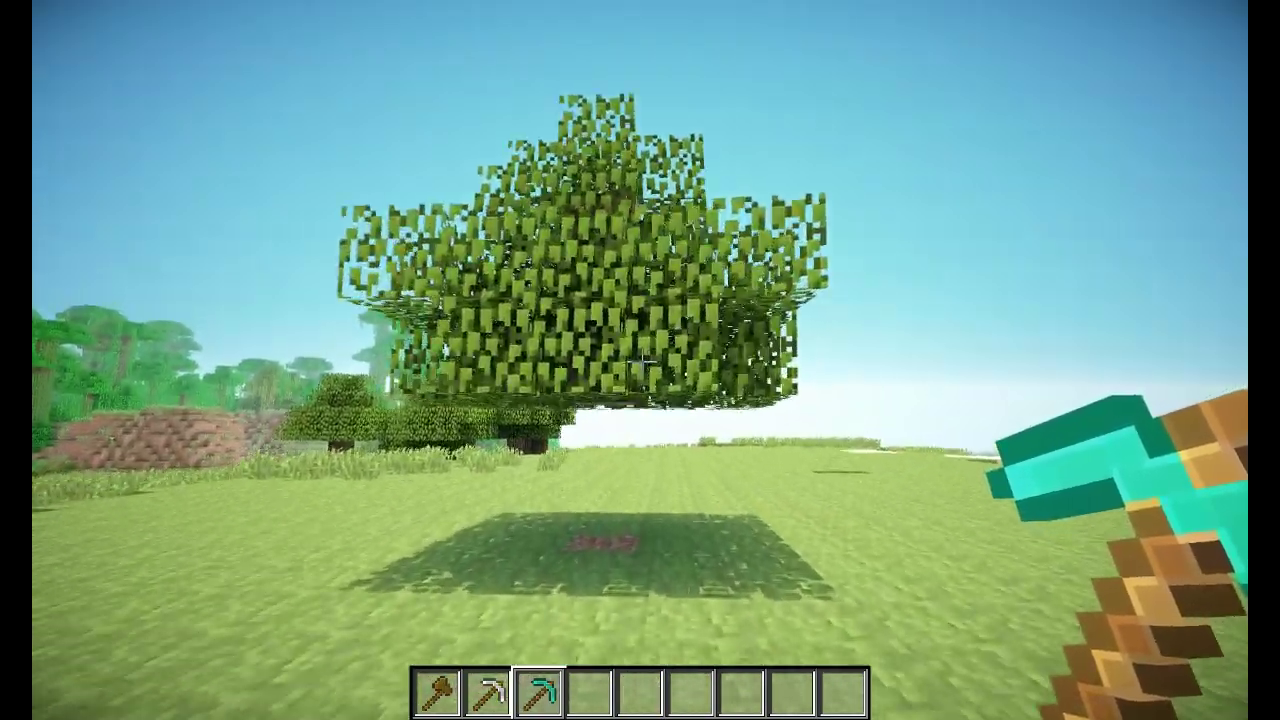
pyautogui.press('w')
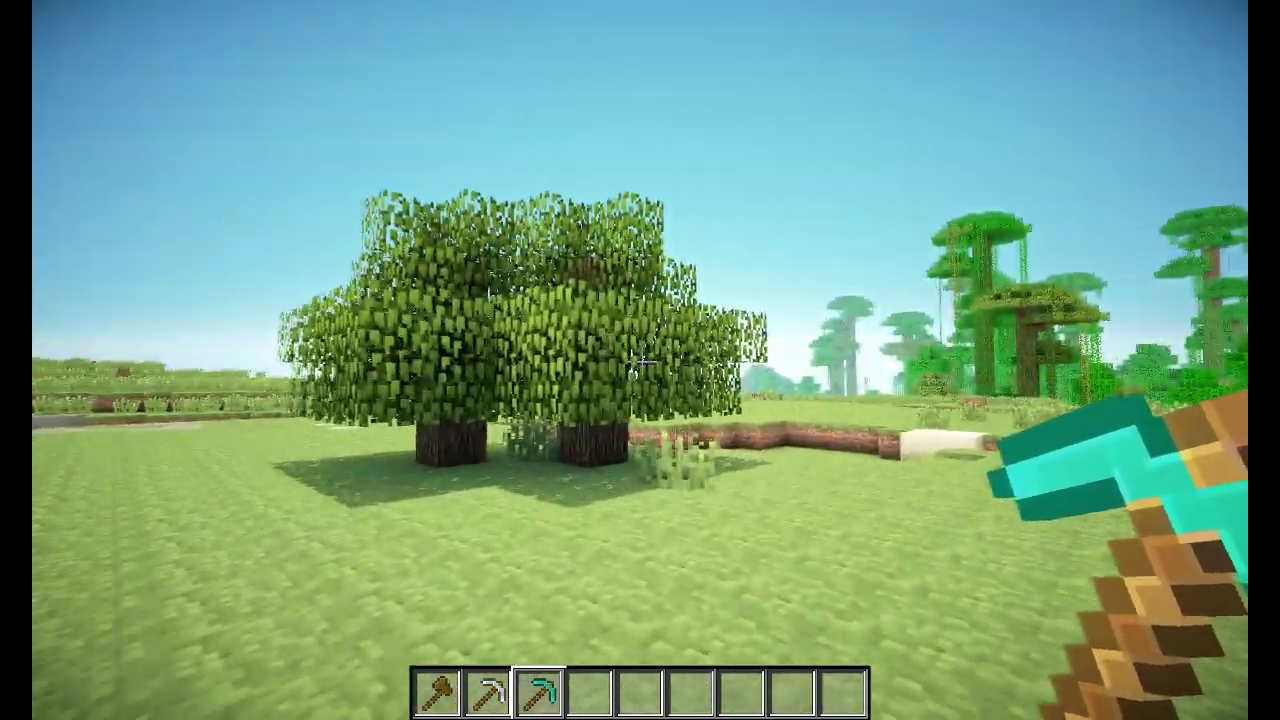
# Step: Try the floating tree remover on the two trees that still stand on their trunks
pyautogui.press('w')
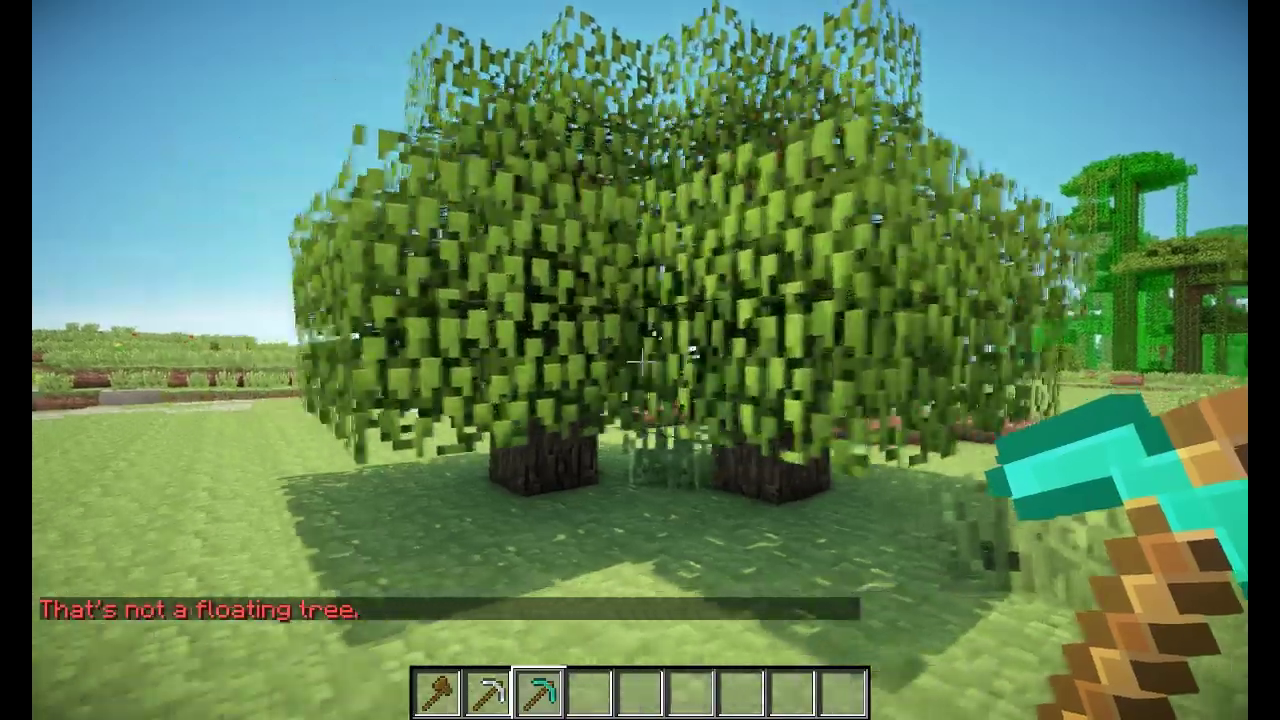
pyautogui.press('s')
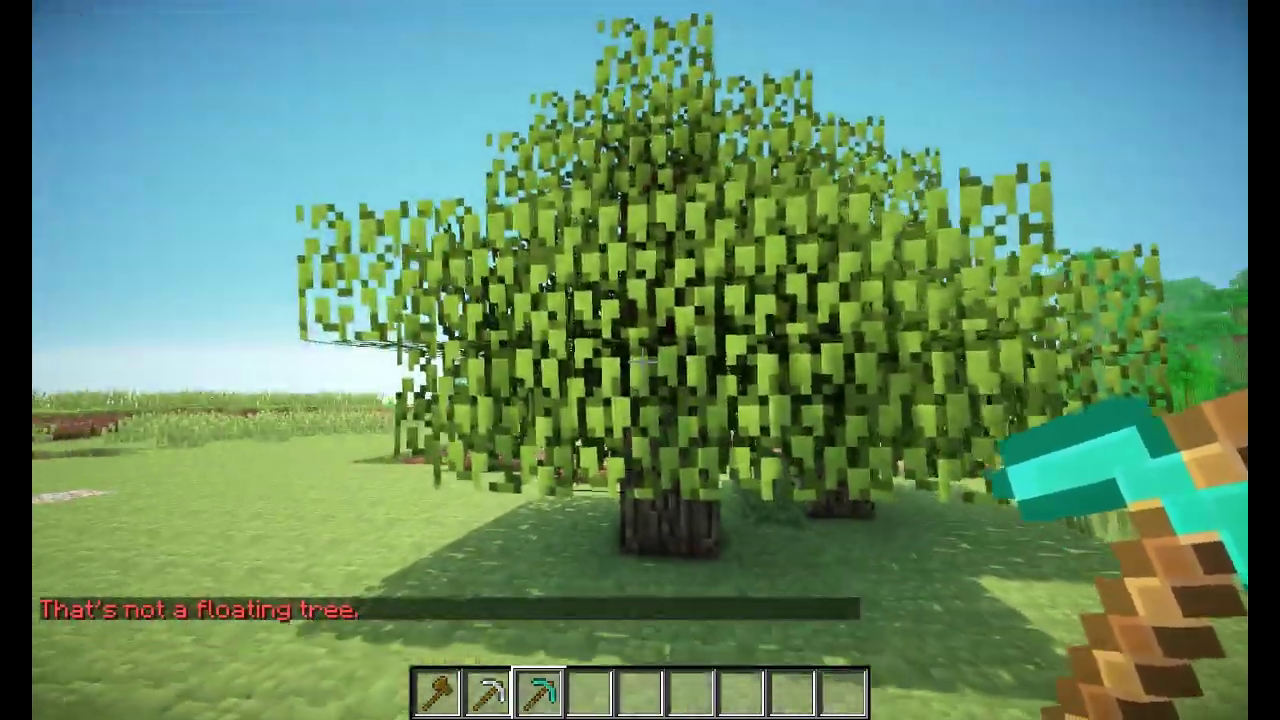
pyautogui.press('w')
pyautogui.rightClick(642, 362)
pyautogui.press('s')
pyautogui.press('w')
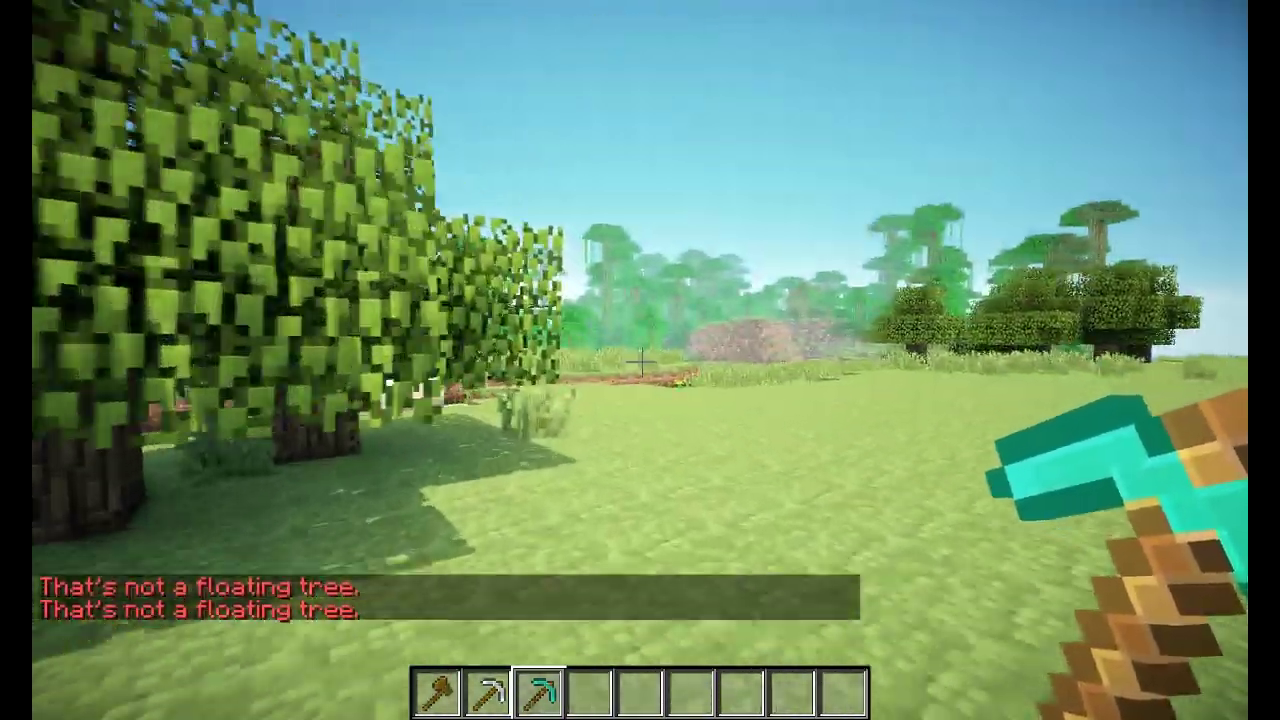
# Step: Break the trunk bases of the two rooted trees by hand and remove the floating remains with the diamond pickaxe
pyautogui.moveTo(640, 360)
pyautogui.press('w')
pyautogui.press('4')
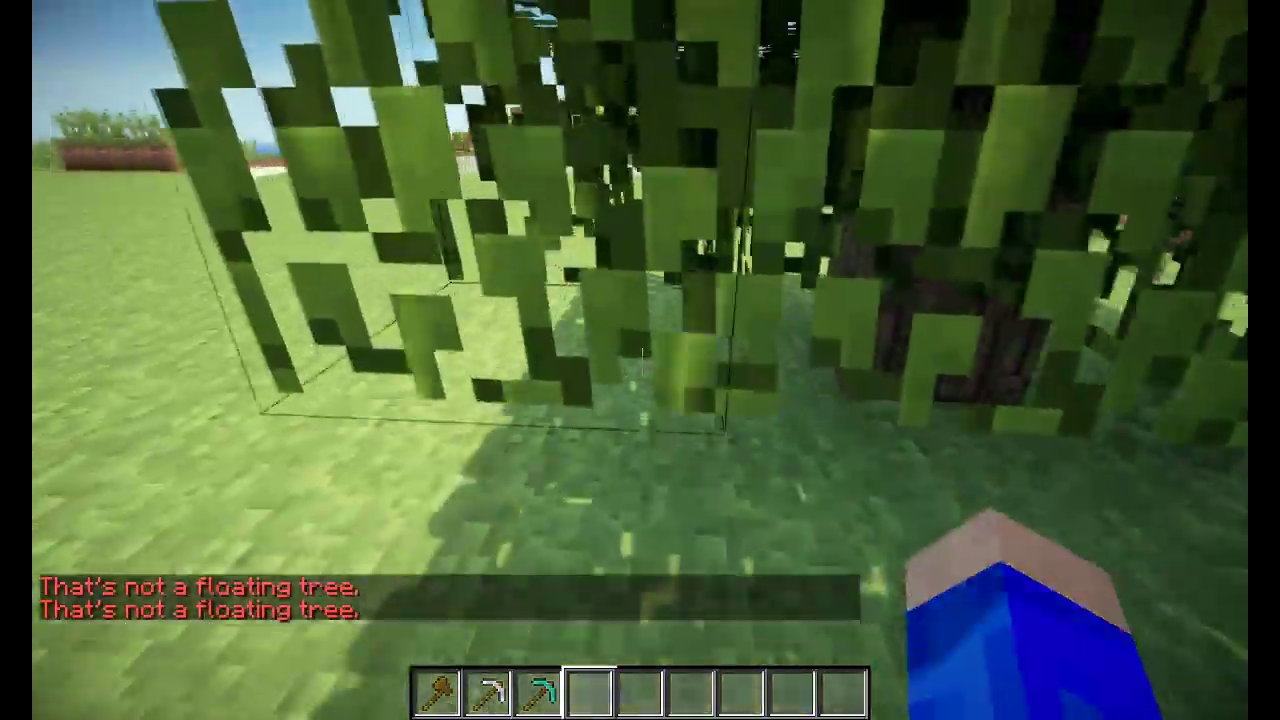
pyautogui.click(642, 362)
pyautogui.click(642, 362)
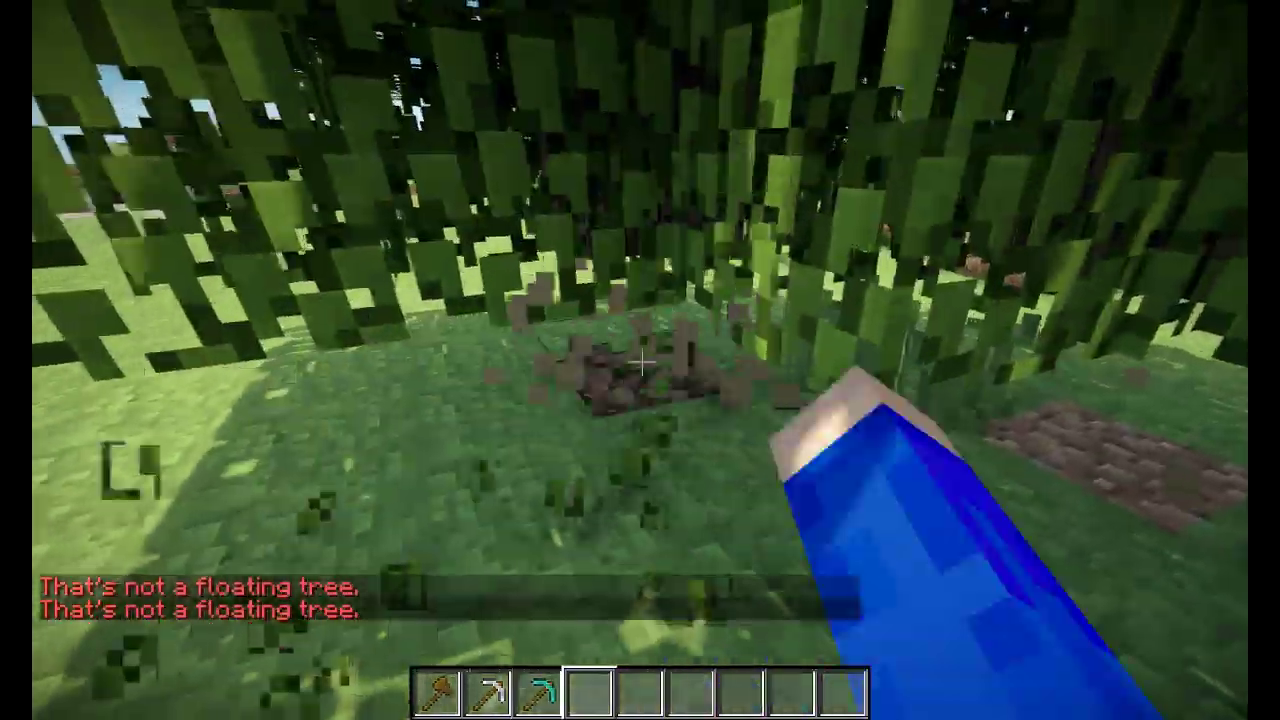
pyautogui.press('3')
pyautogui.press('s')
pyautogui.moveTo(640, 360)
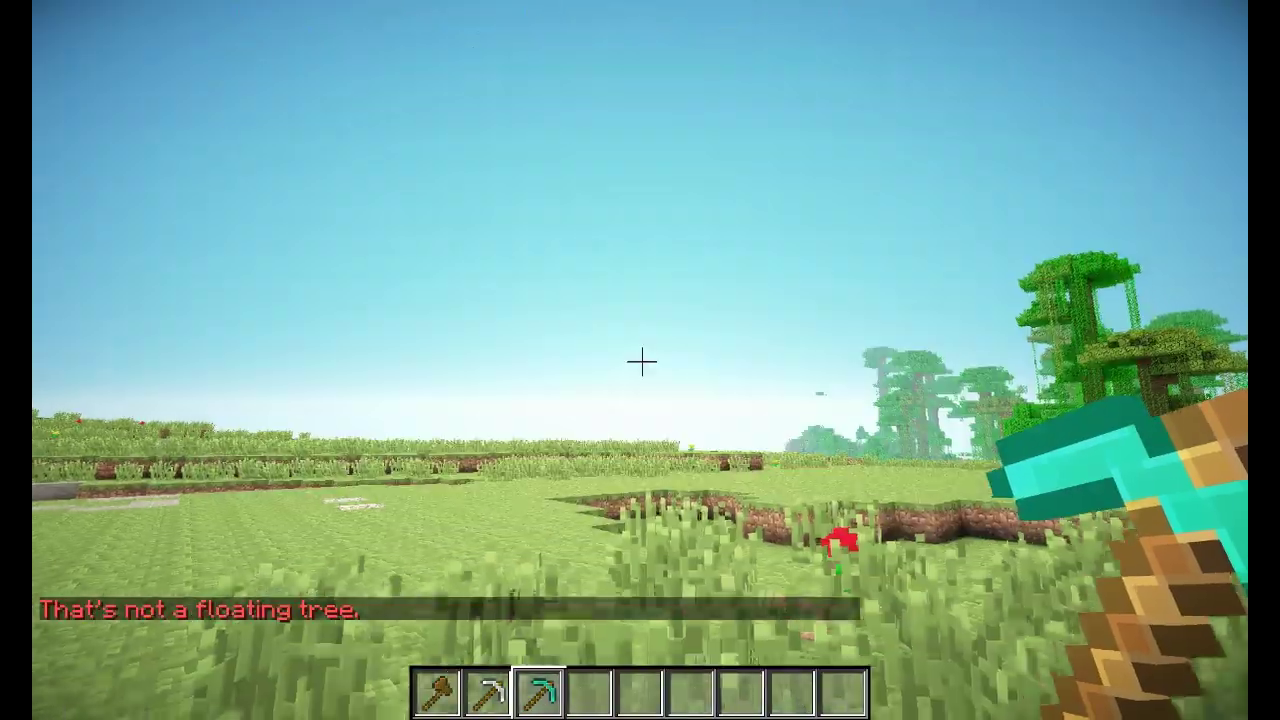
# Step: Walk to the row of four log-and-leaf pillars and collect the sapling on the grass beside it
pyautogui.press('4')
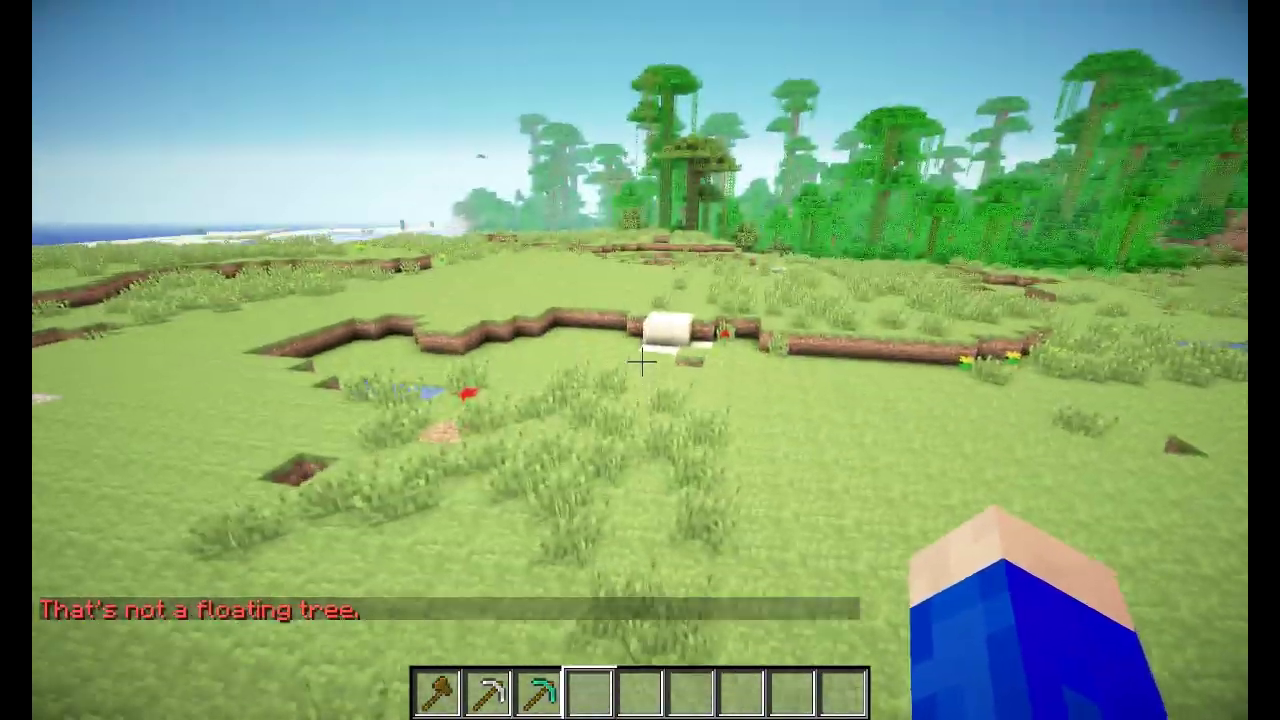
pyautogui.press('3')
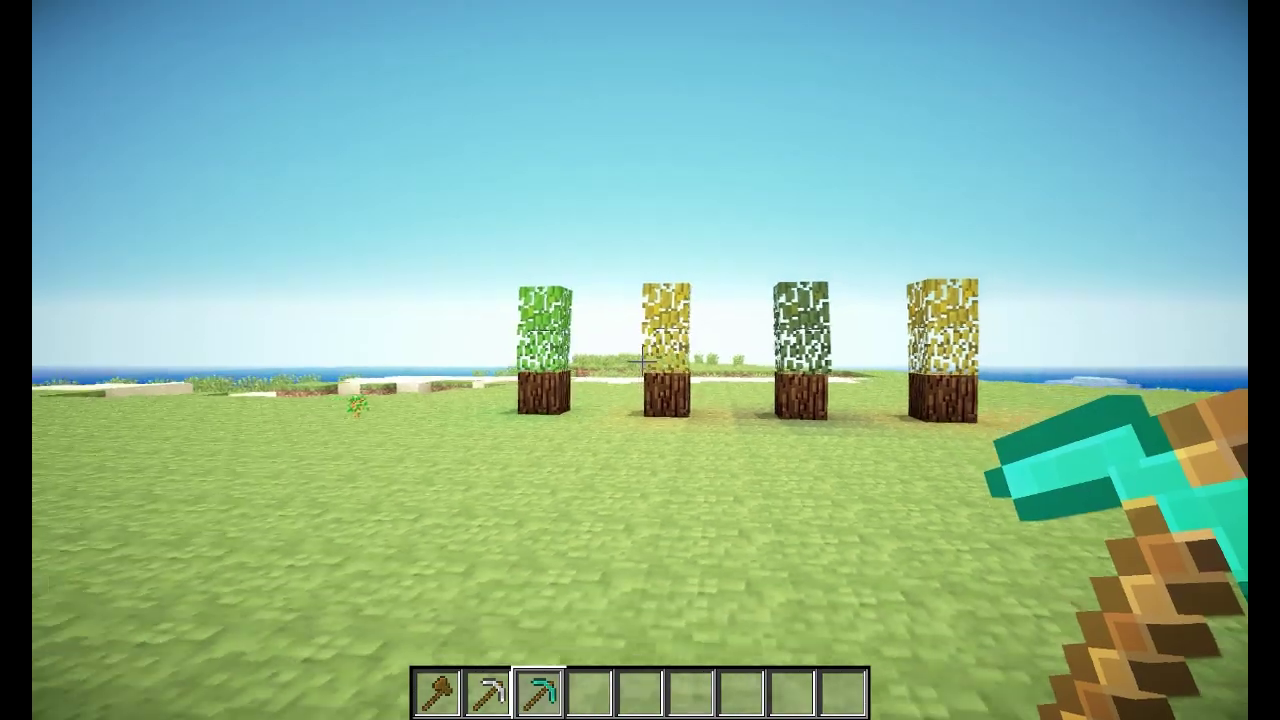
pyautogui.press('w')
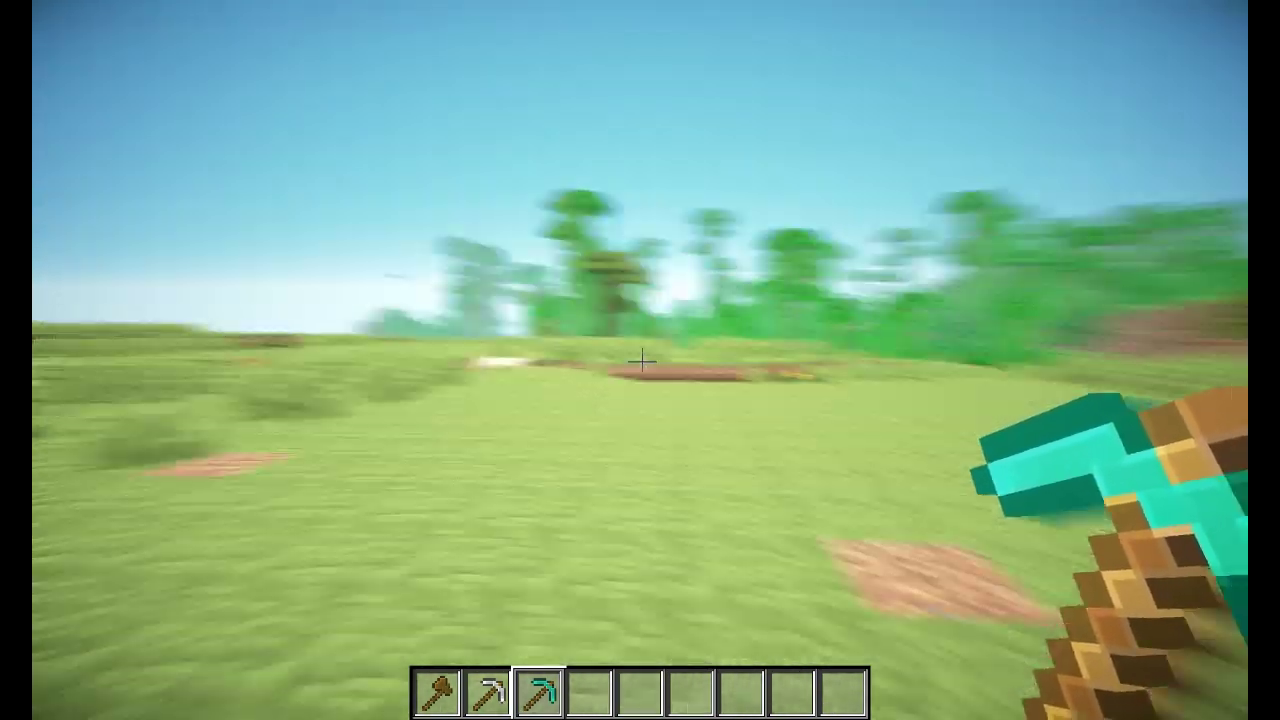
pyautogui.press('w')
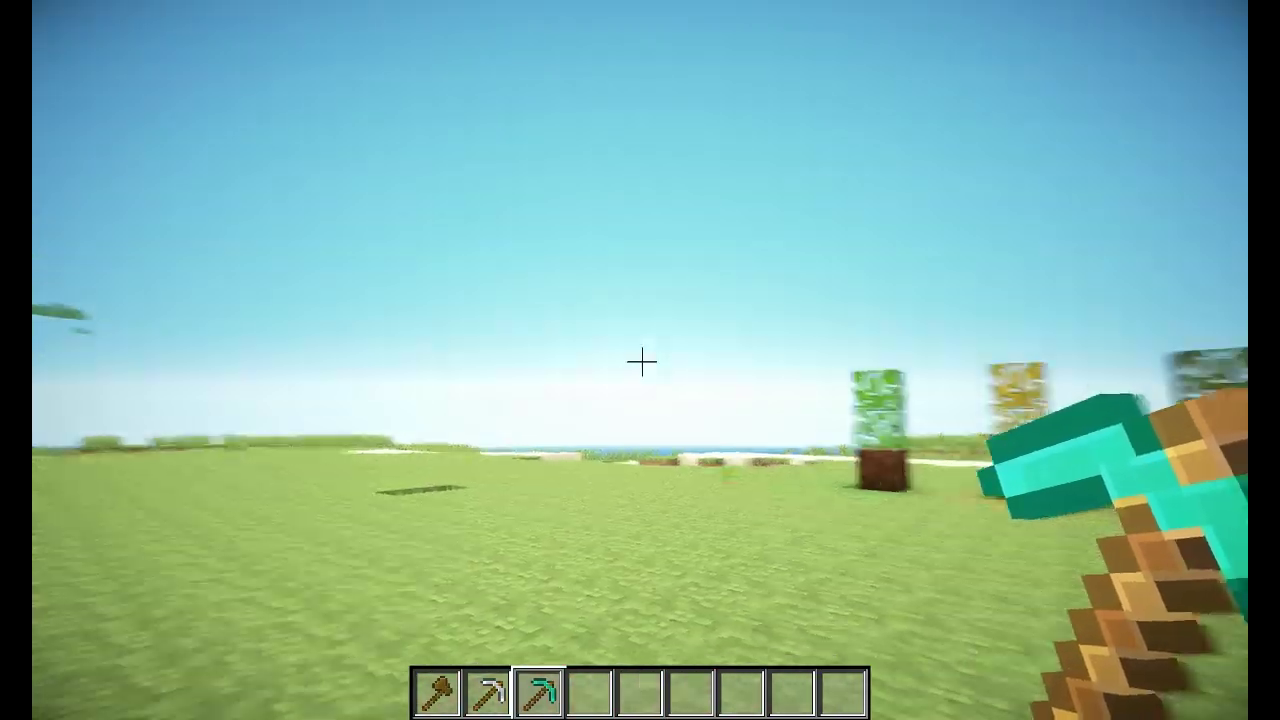
pyautogui.press('w')
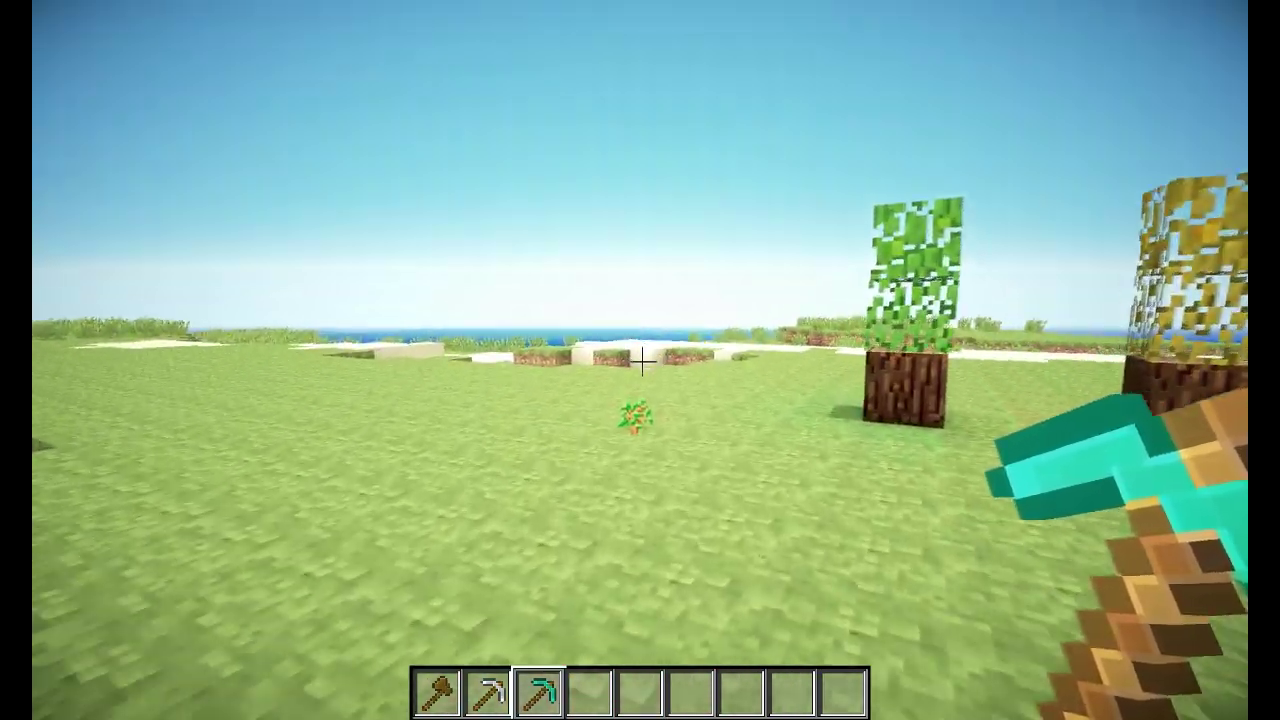
pyautogui.press('w')
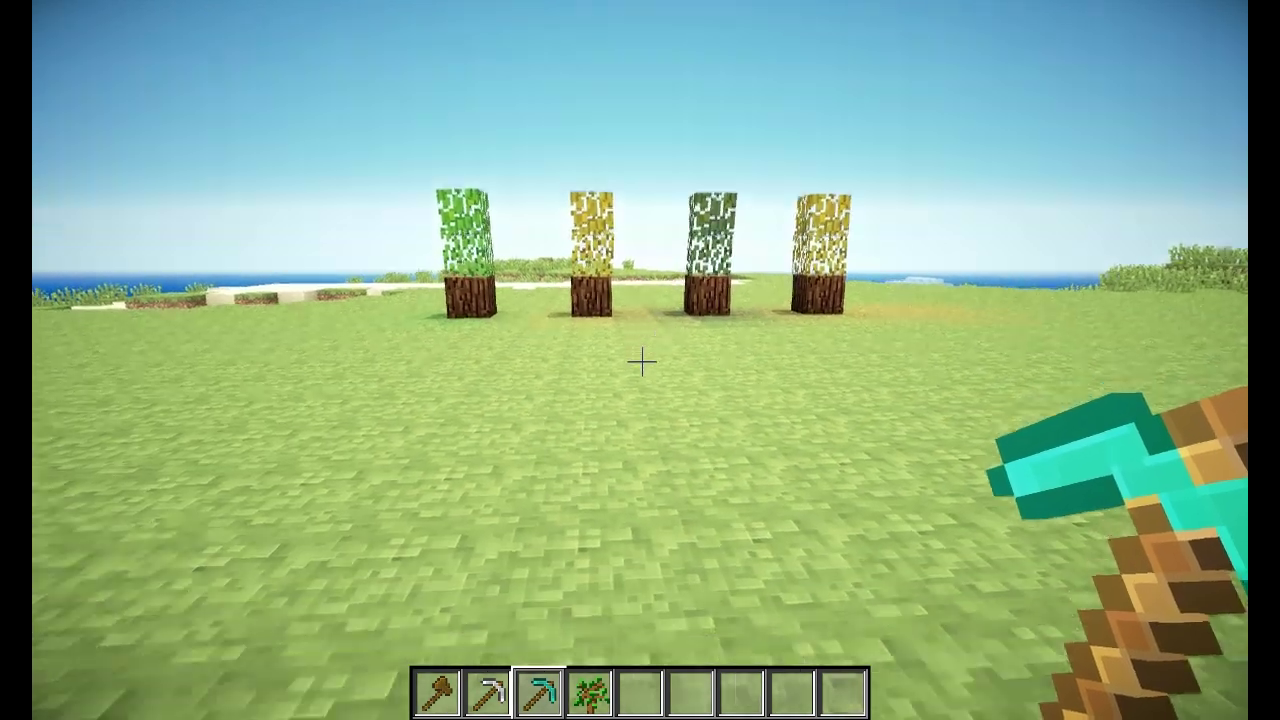
pyautogui.press('d')
pyautogui.press('w')
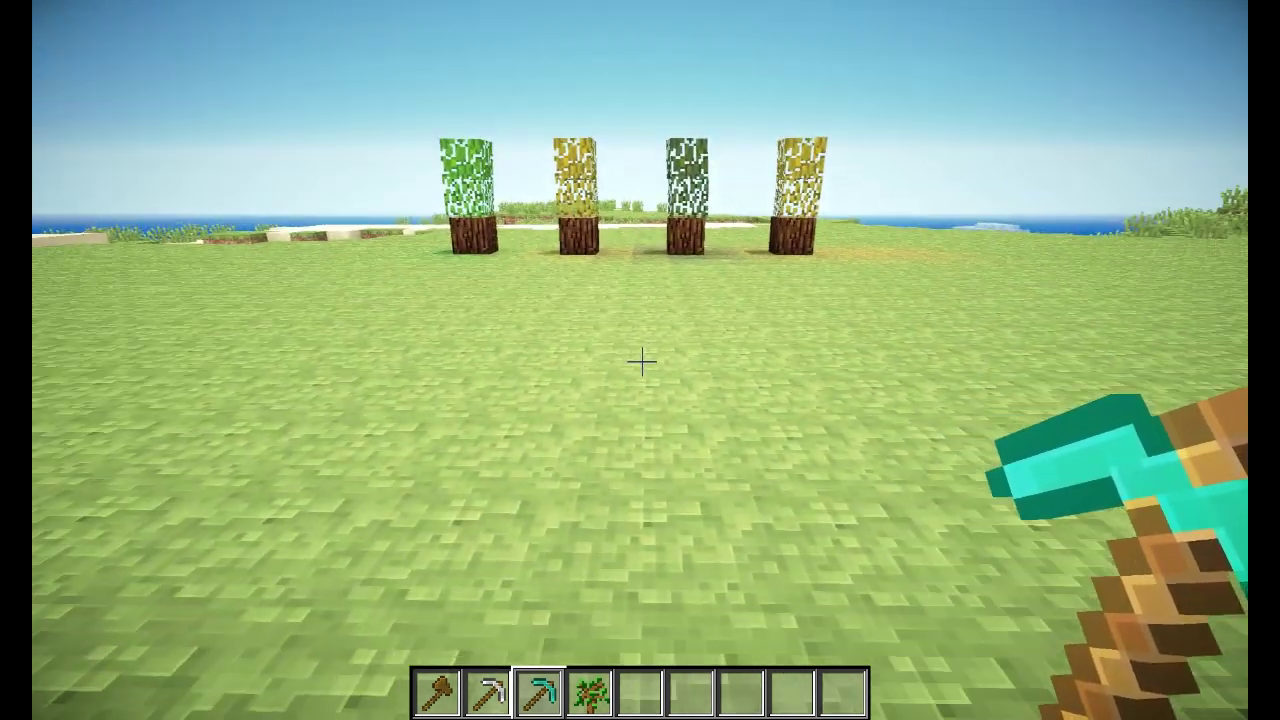
pyautogui.press('w')
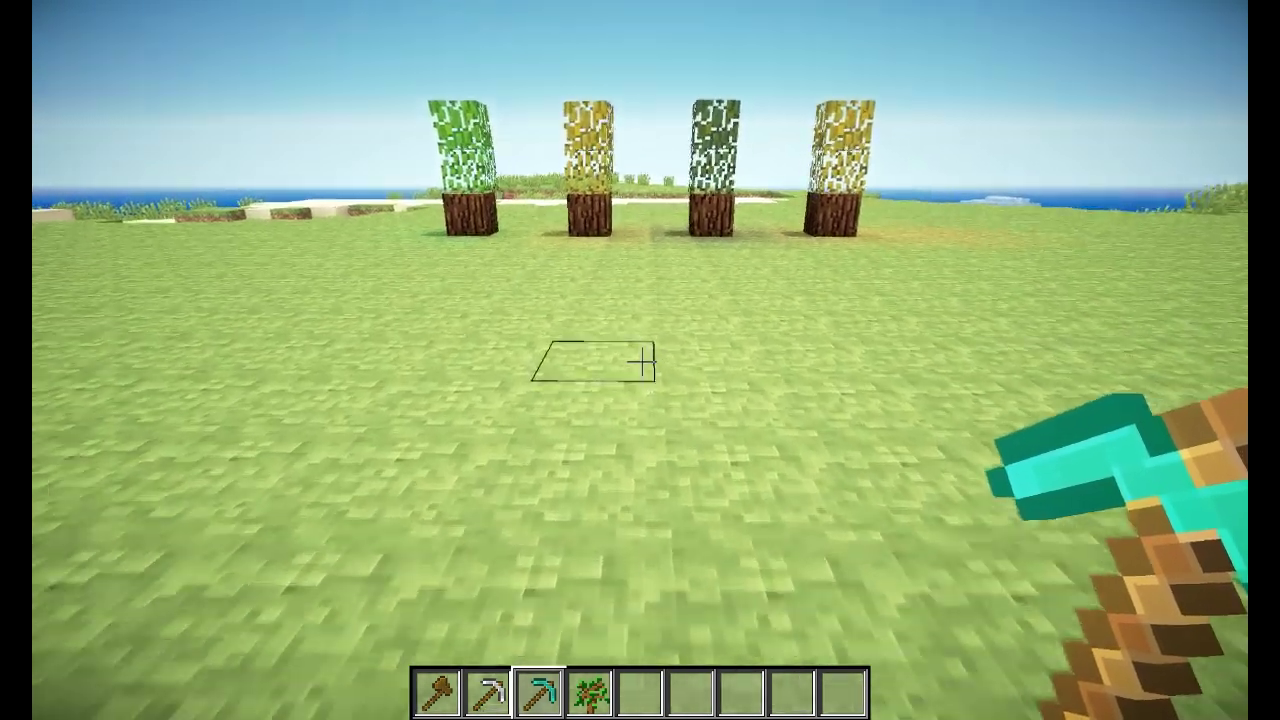
pyautogui.press('s')
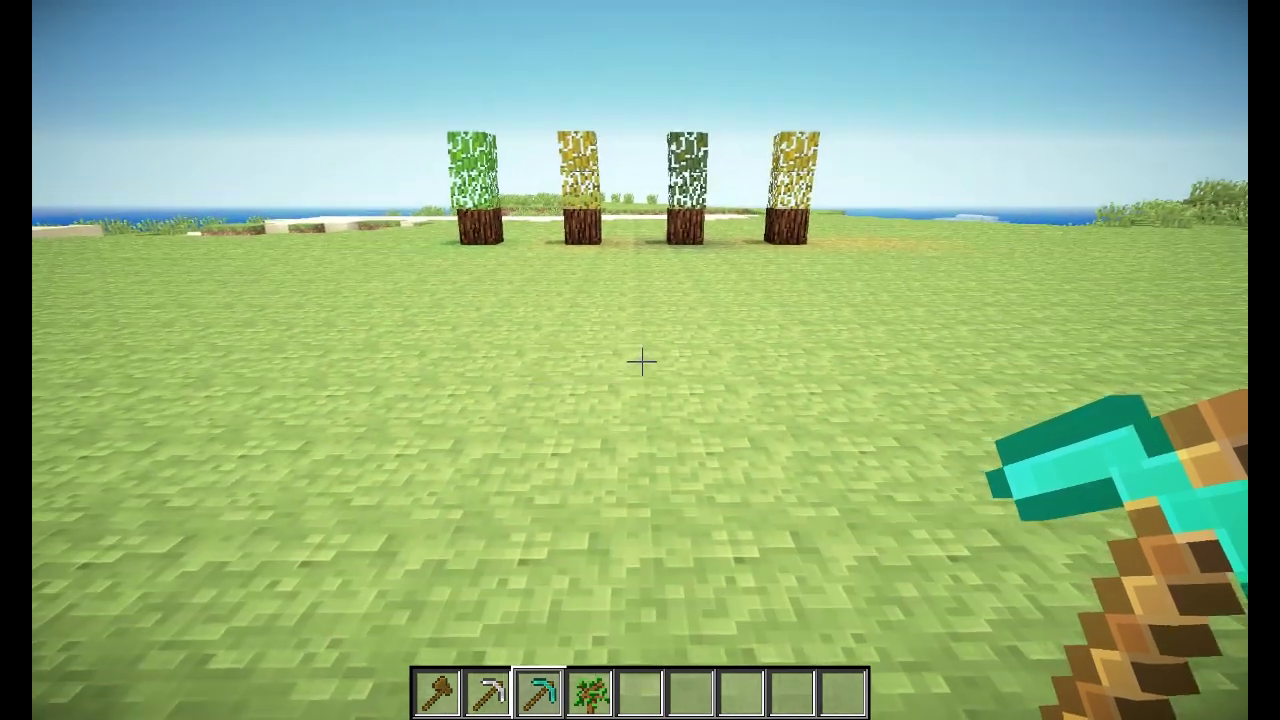
pyautogui.press('d')
pyautogui.press('a')
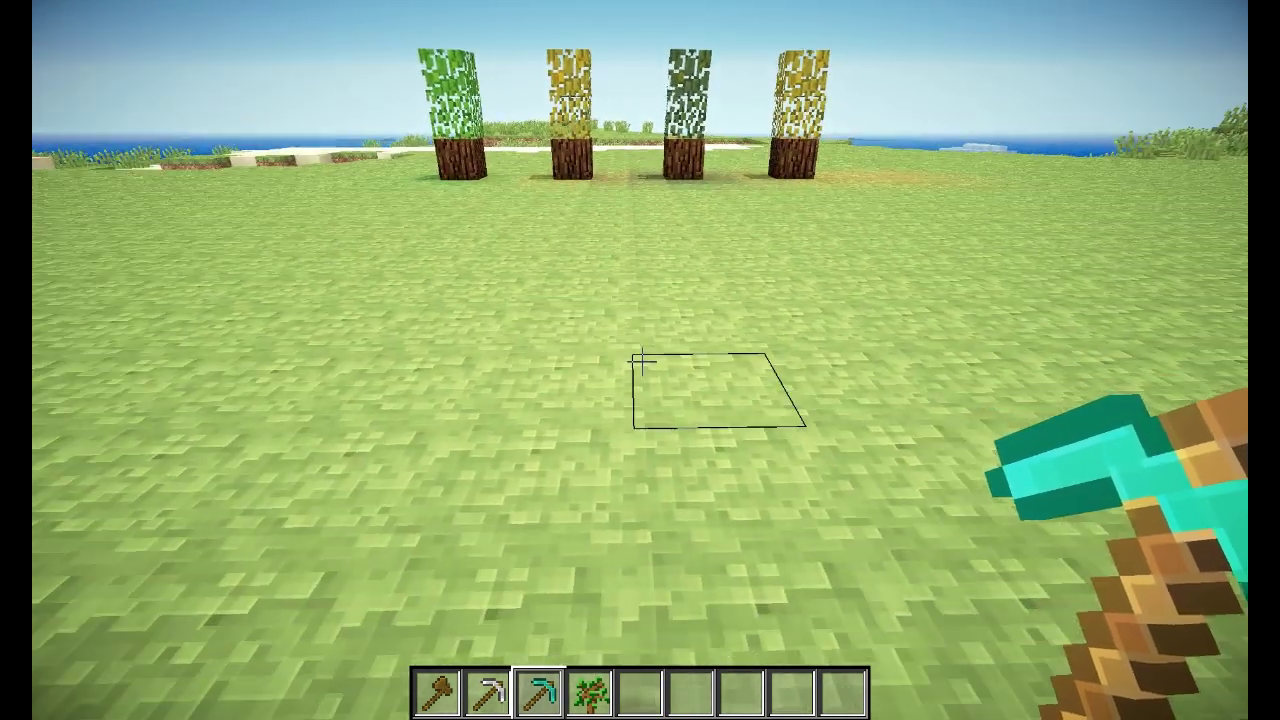